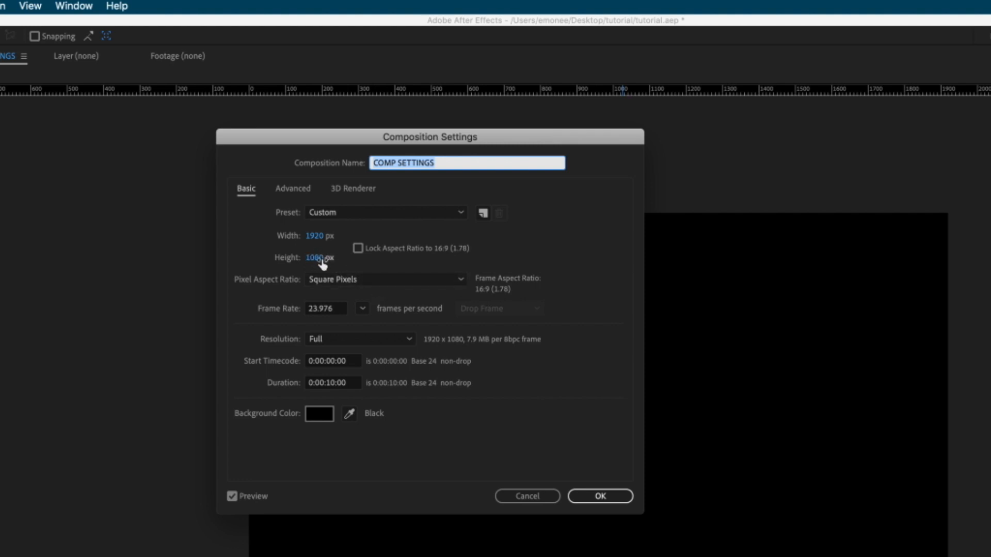
Set the composition's width to 1080 px and height to 1920 px for a vertical format
left_click(313, 235)
type("1080")
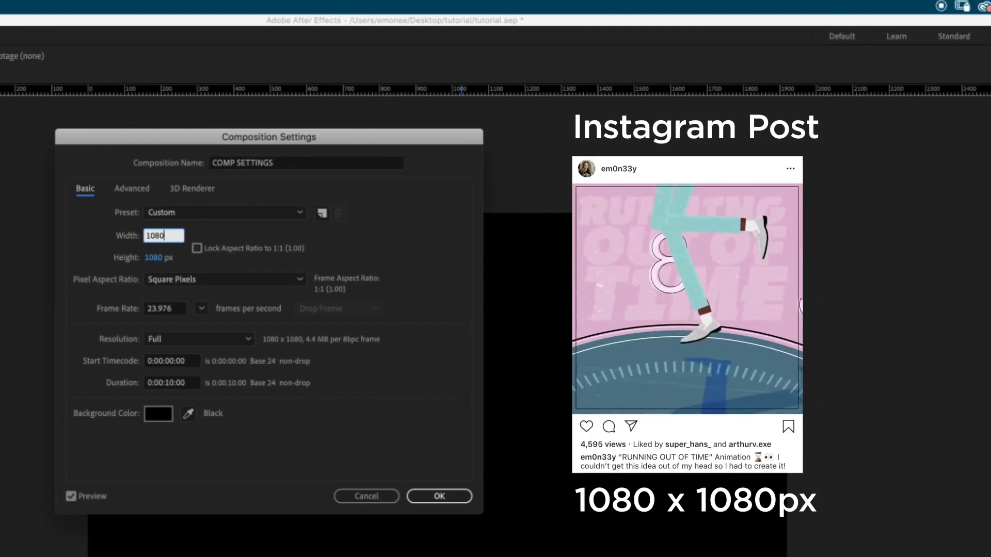
left_click(161, 259)
type("1920")
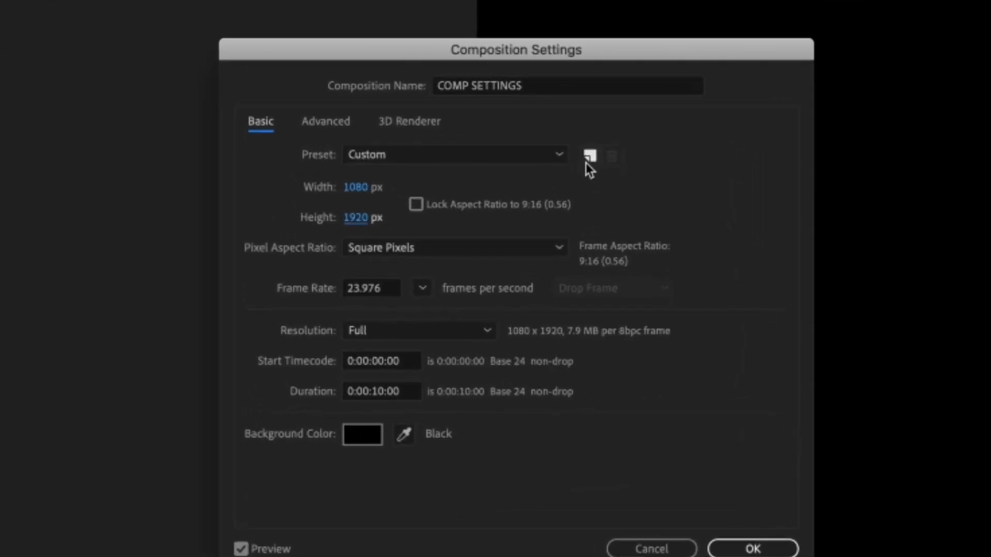
Open and cancel the naming prompt for a new composition preset, and look through the list of available presets
left_click(589, 159)
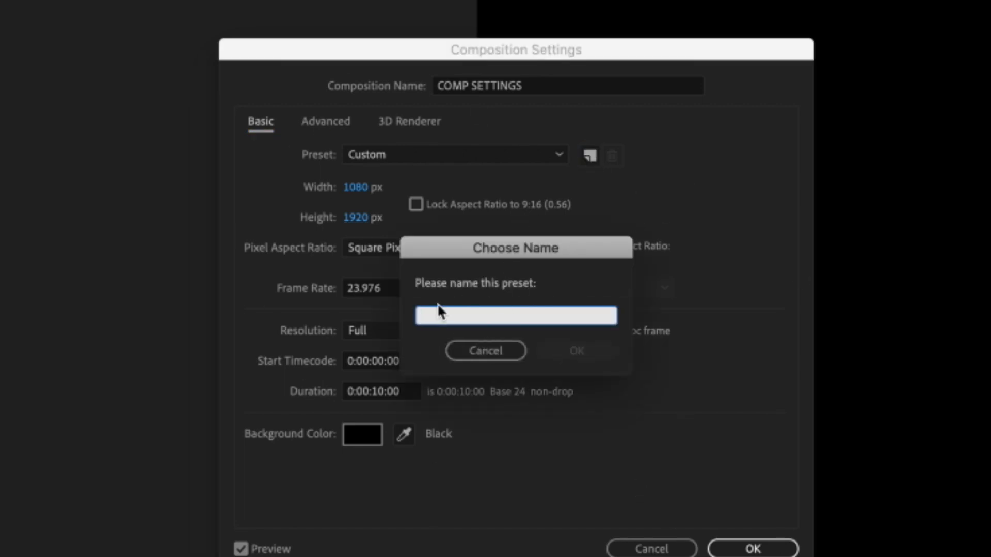
left_click(503, 355)
left_click(519, 154)
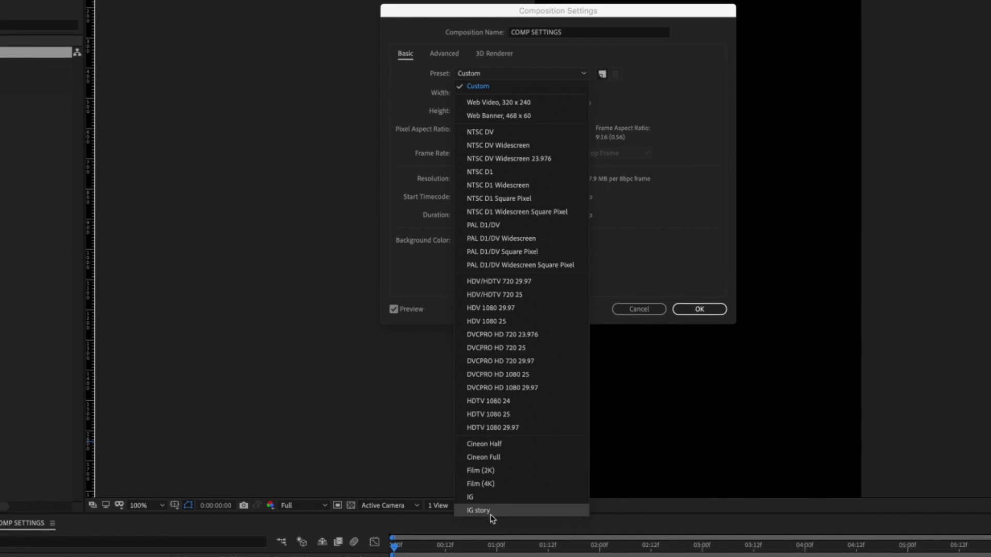
left_click(726, 182)
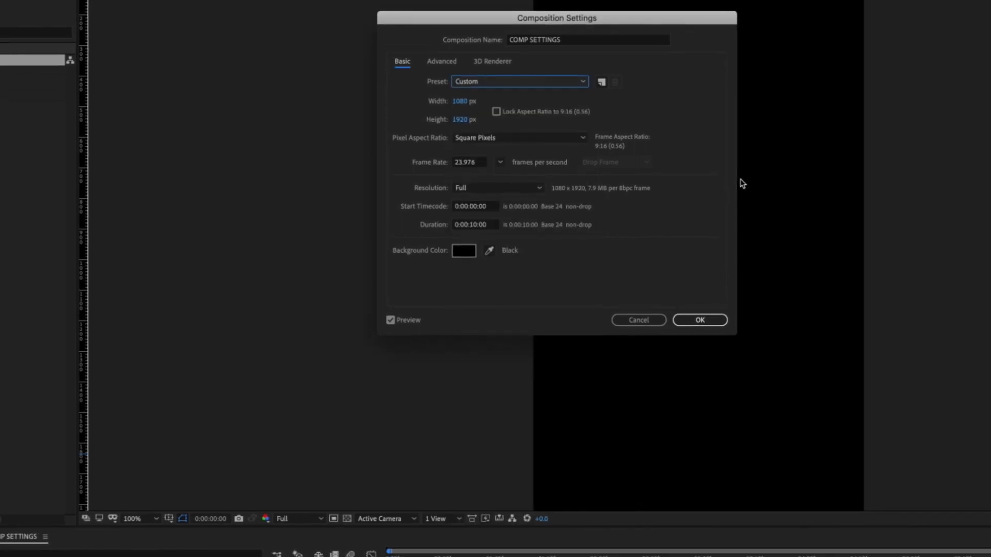
Set the composition's width to 1920 px and height to 1080 px, and cancel the composition settings
left_click(458, 98)
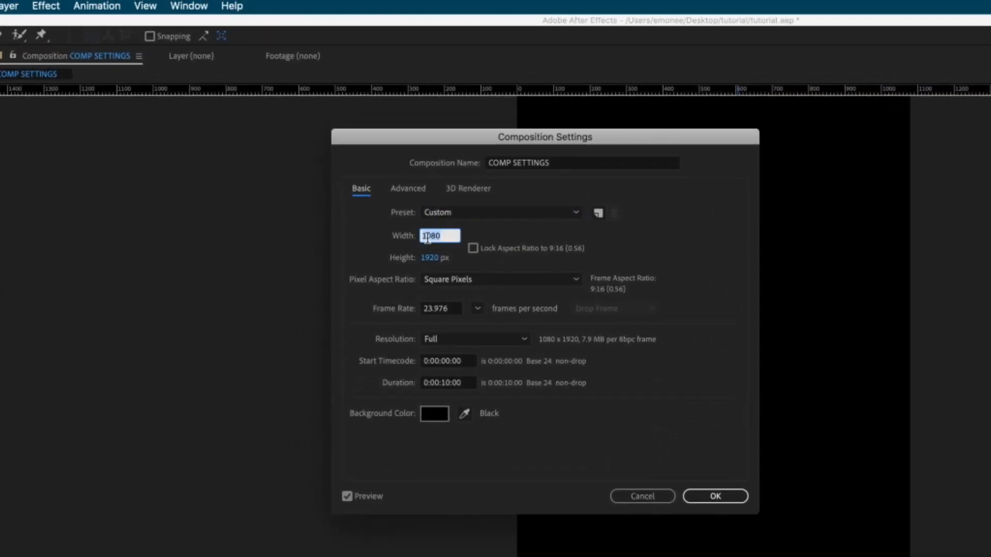
type("1920")
key("Tab")
type("10")
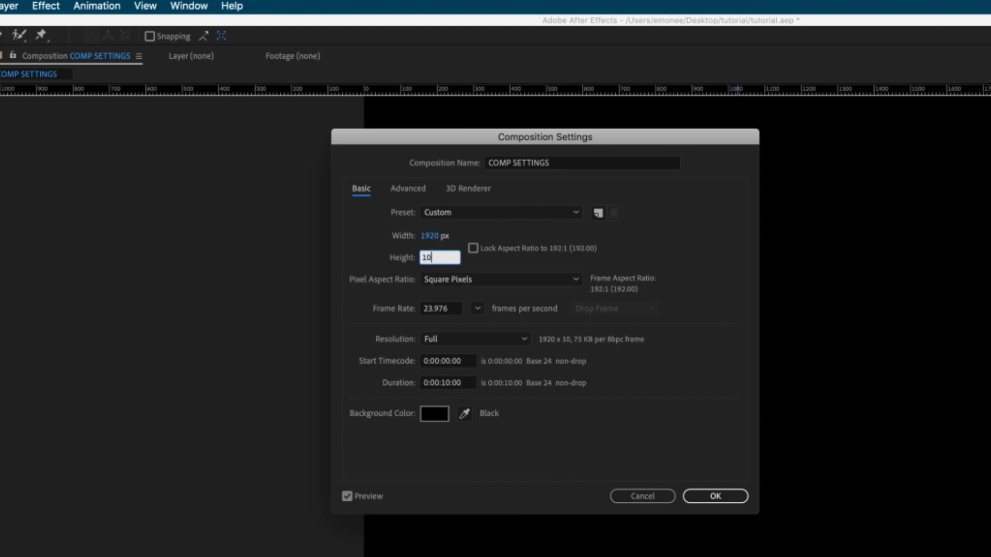
type("80")
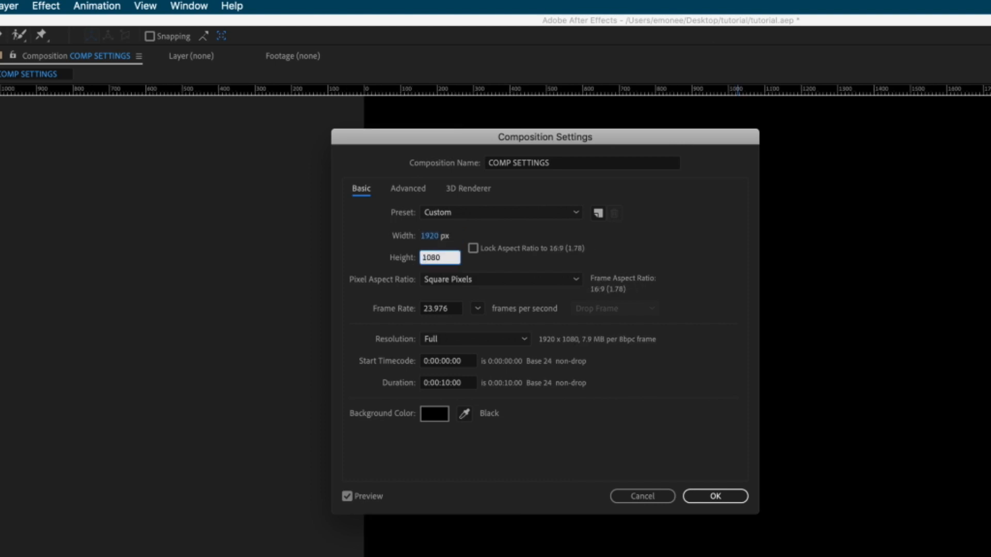
key("Return")
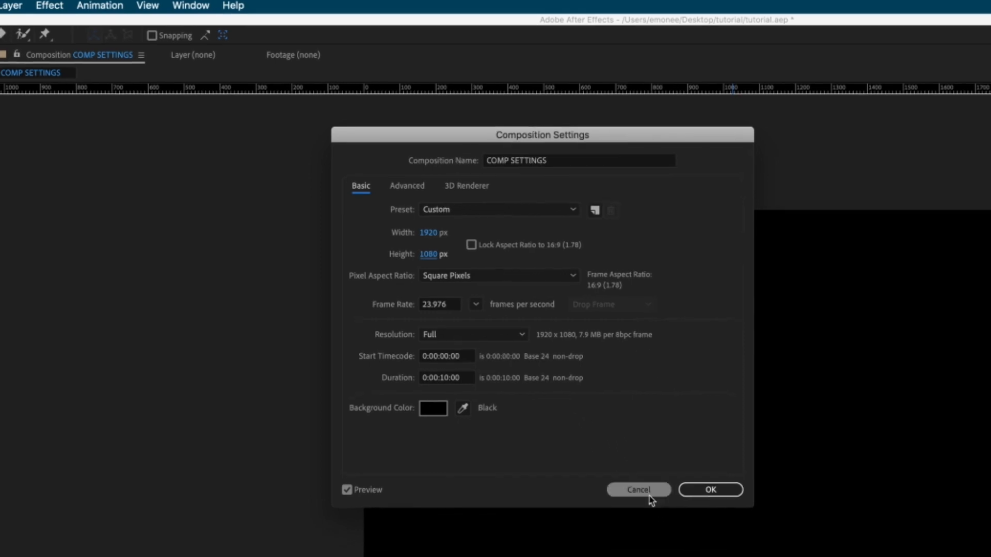
left_click(634, 497)
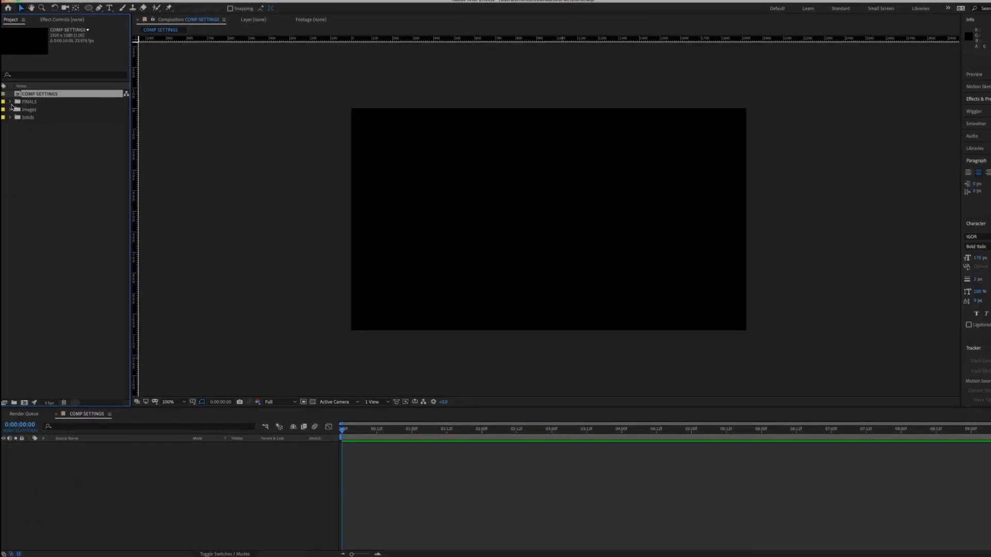
Open the 24fps composition from the FINALS folder and play its preview
left_click(10, 102)
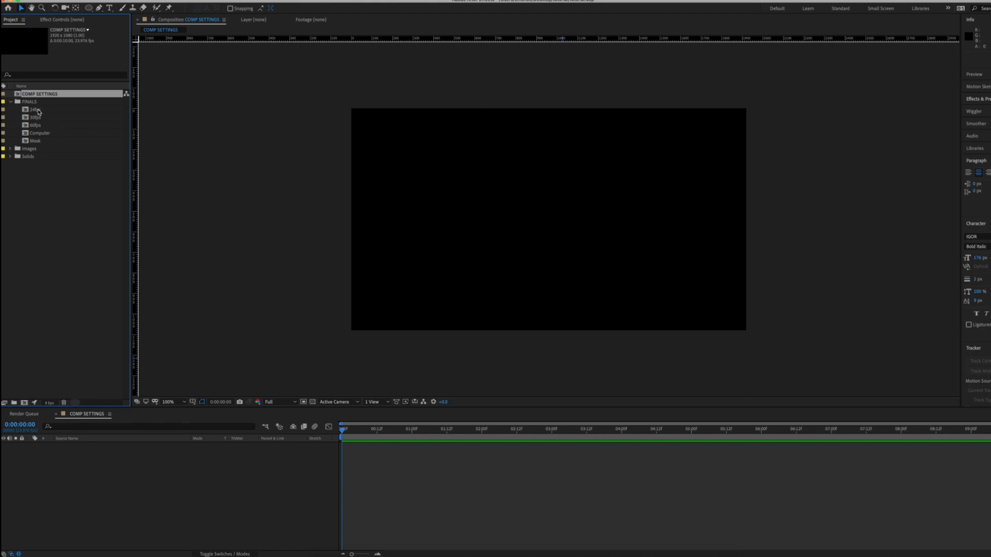
double_click(36, 110)
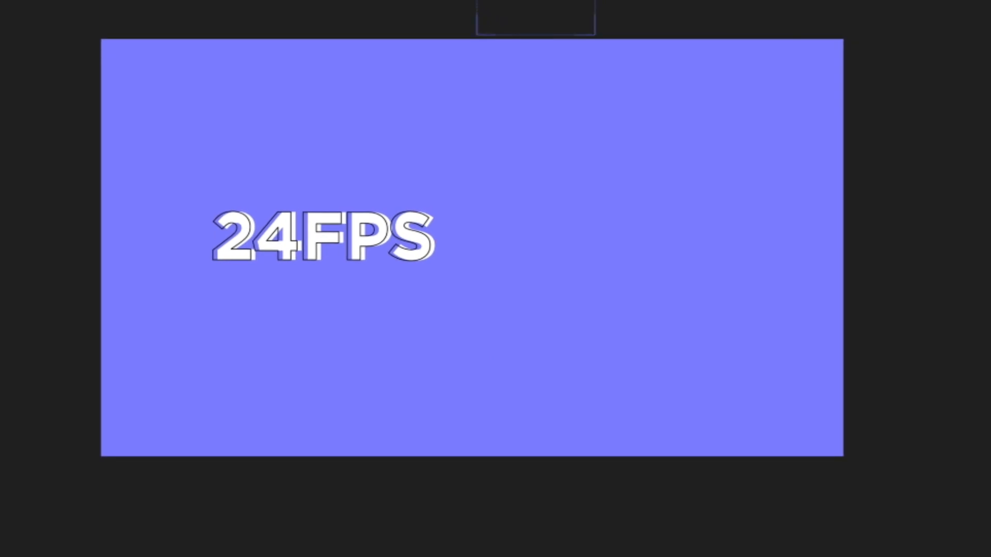
key("space")
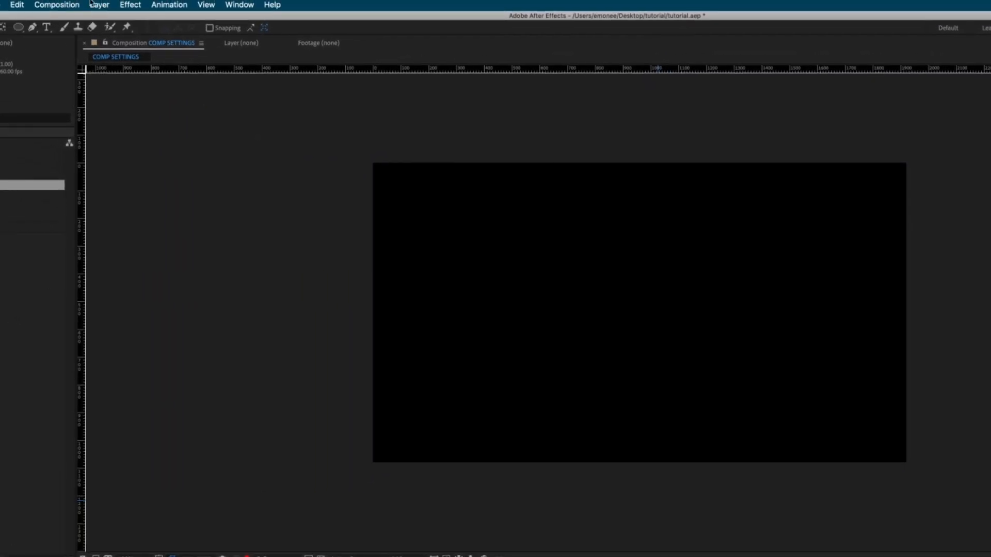
Review the settings of the COMP SETTINGS composition and close them
left_click(57, 5)
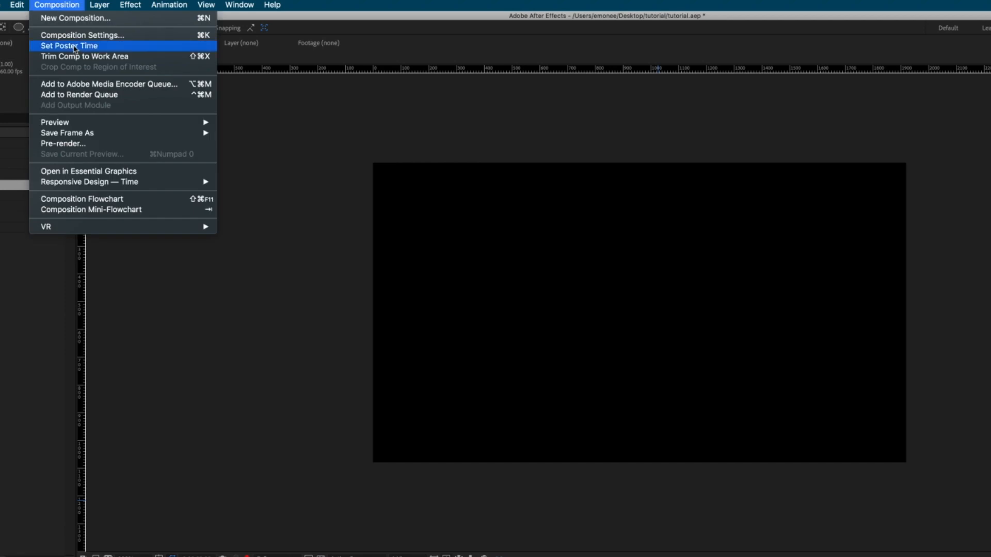
left_click(104, 36)
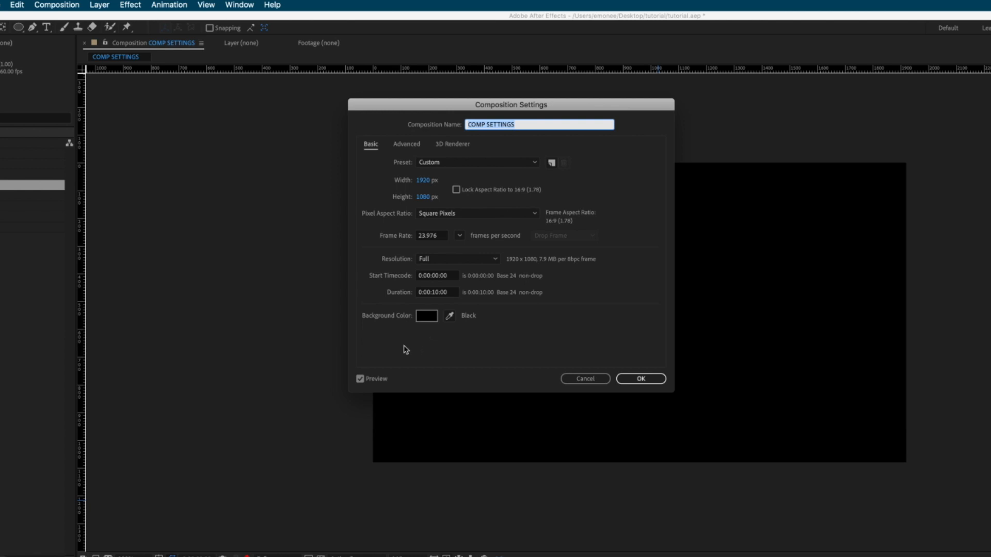
left_click(660, 378)
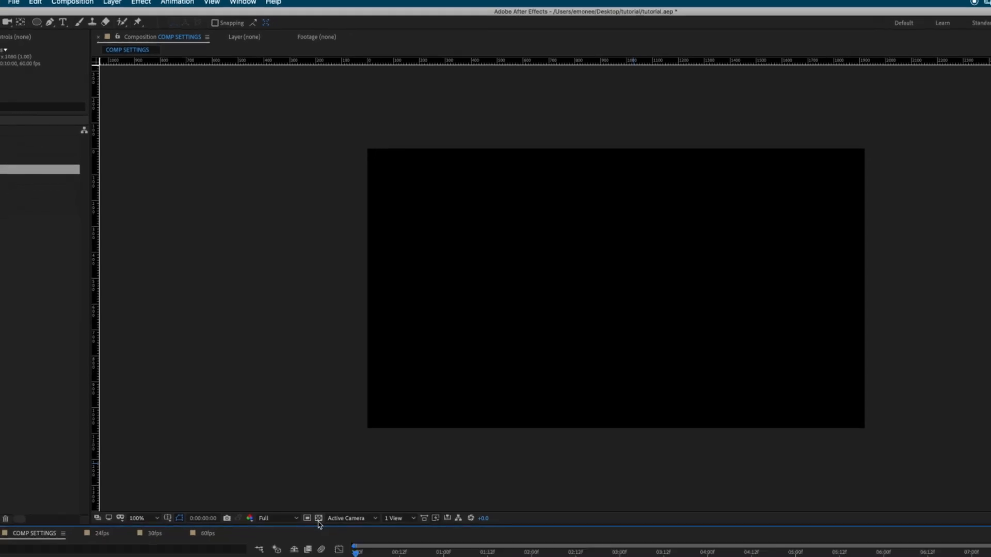
Toggle the transparency grid on and off repeatedly in the COMP SETTINGS composition, leaving it off
left_click(313, 402)
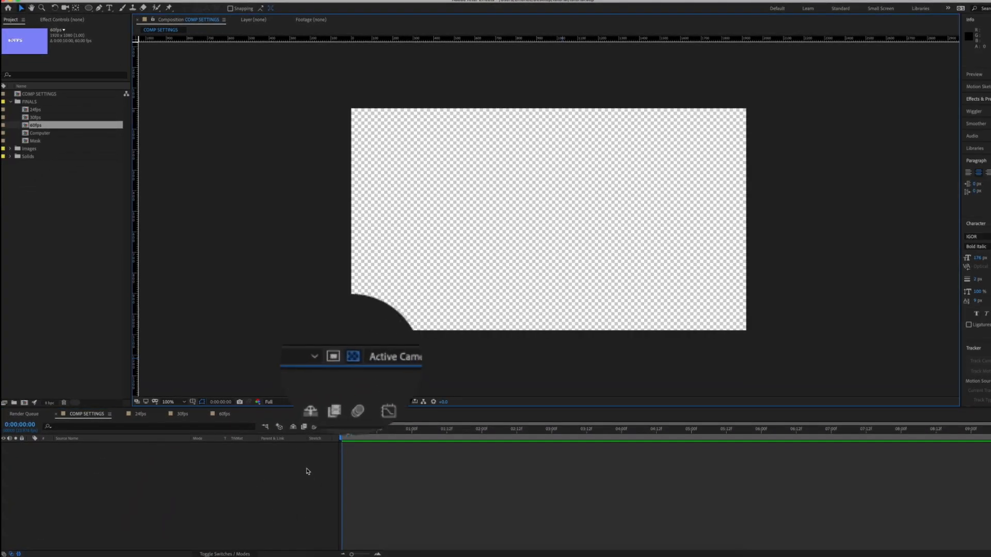
left_click(312, 402)
left_click(312, 401)
left_click(312, 402)
left_click(312, 402)
left_click(313, 402)
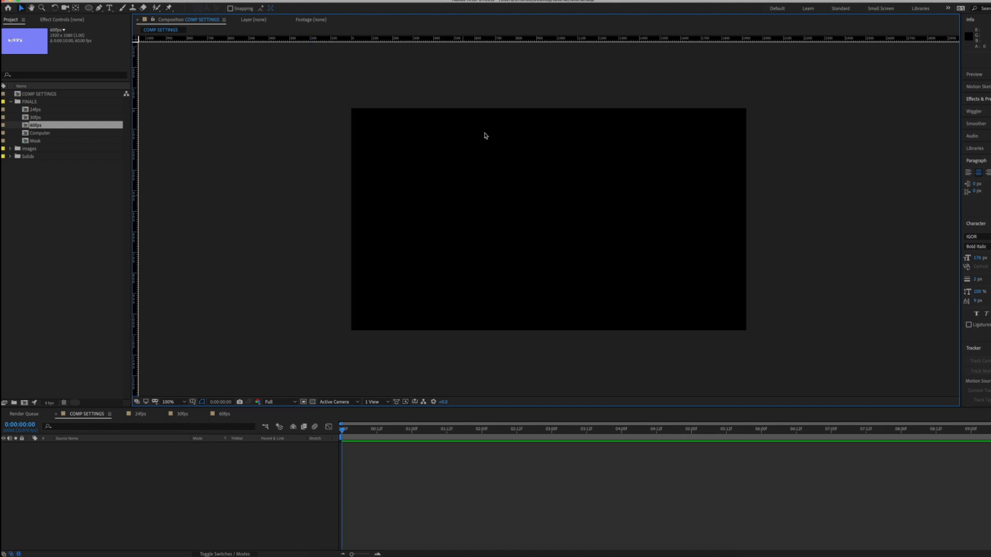
Set the COMP SETTINGS composition's background color to deep orange (A67010)
left_click(115, 1)
left_click(135, 13)
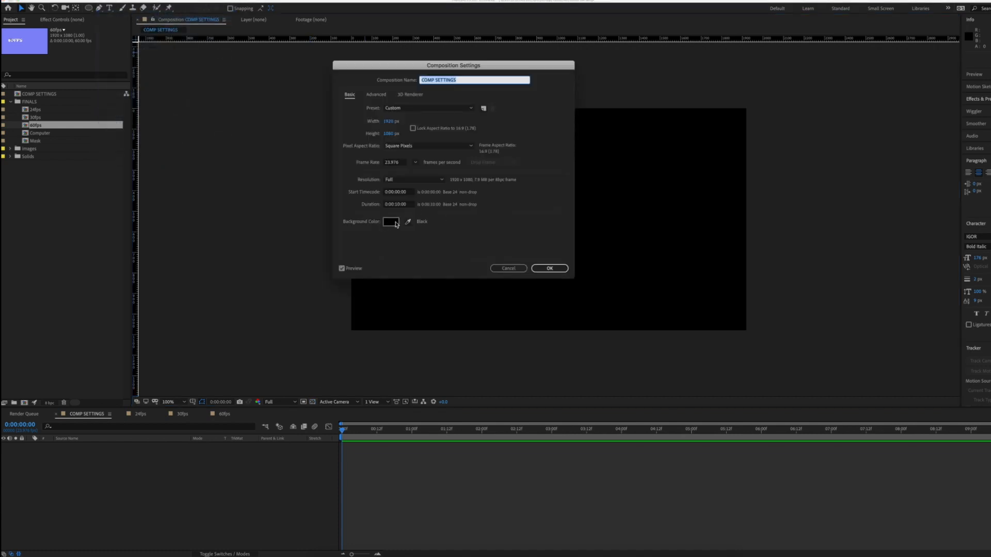
left_click(391, 223)
left_click_drag(668, 283, 667, 294)
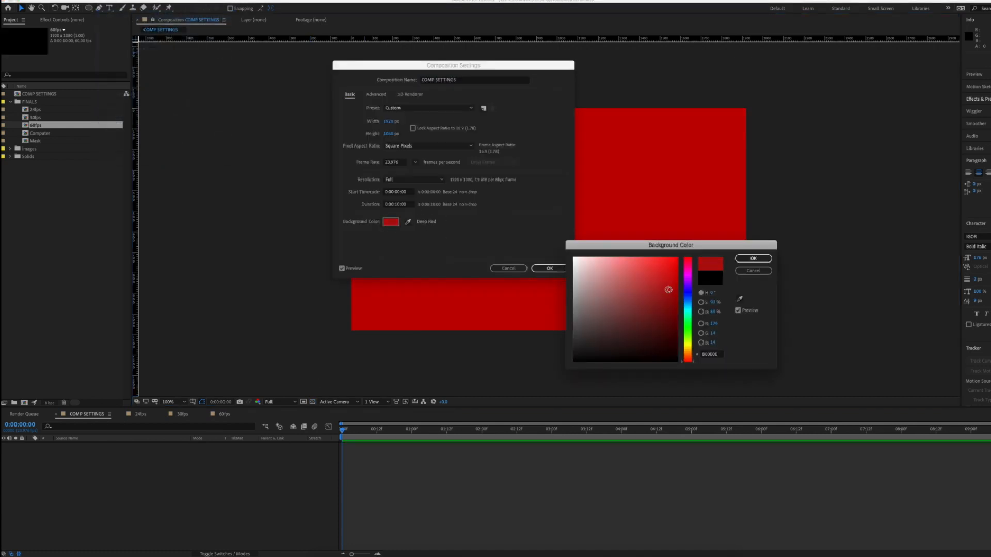
left_click_drag(688, 356, 688, 346)
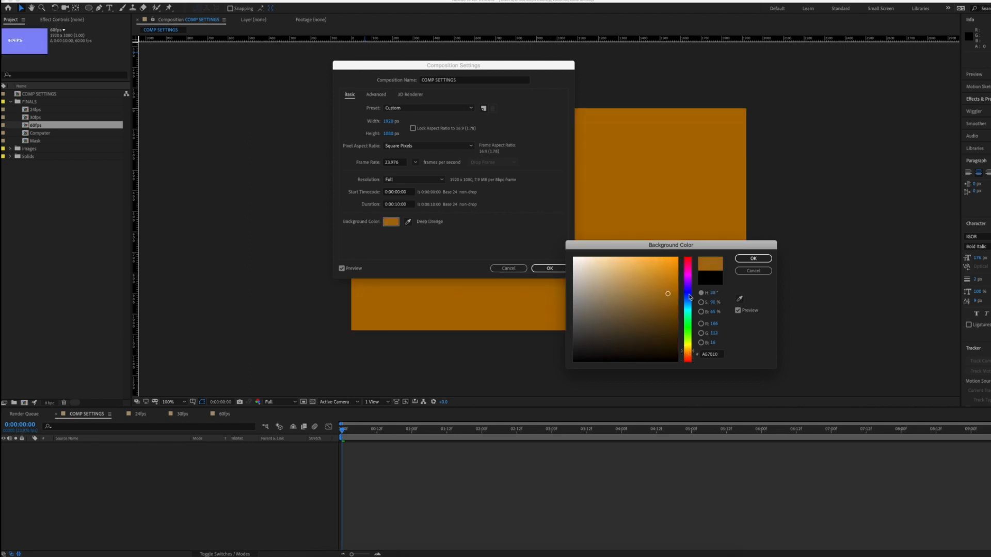
left_click(752, 259)
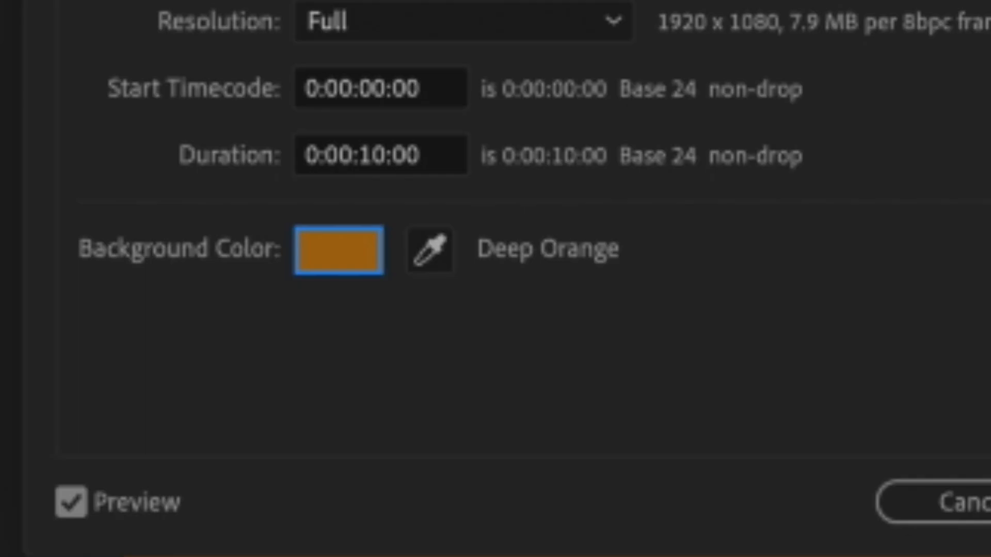
left_click(548, 268)
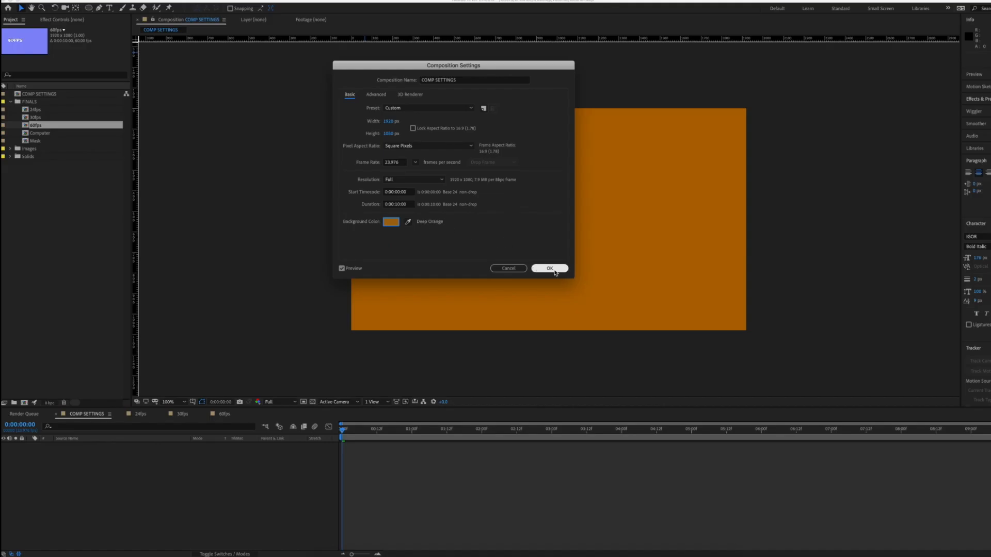
left_click(556, 271)
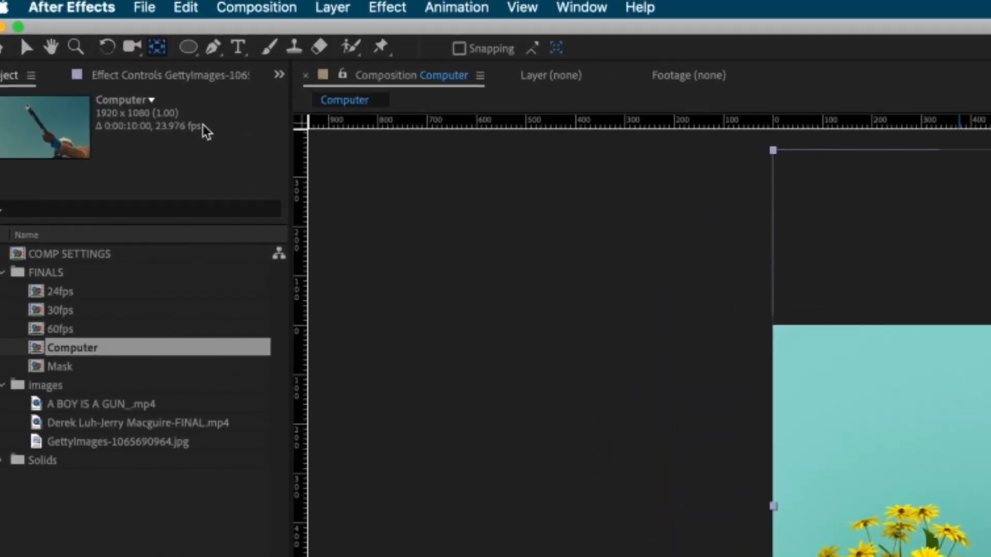
Try out several elliptical masks on the laptop photo layer in the Computer composition, undoing each one
left_click(186, 47)
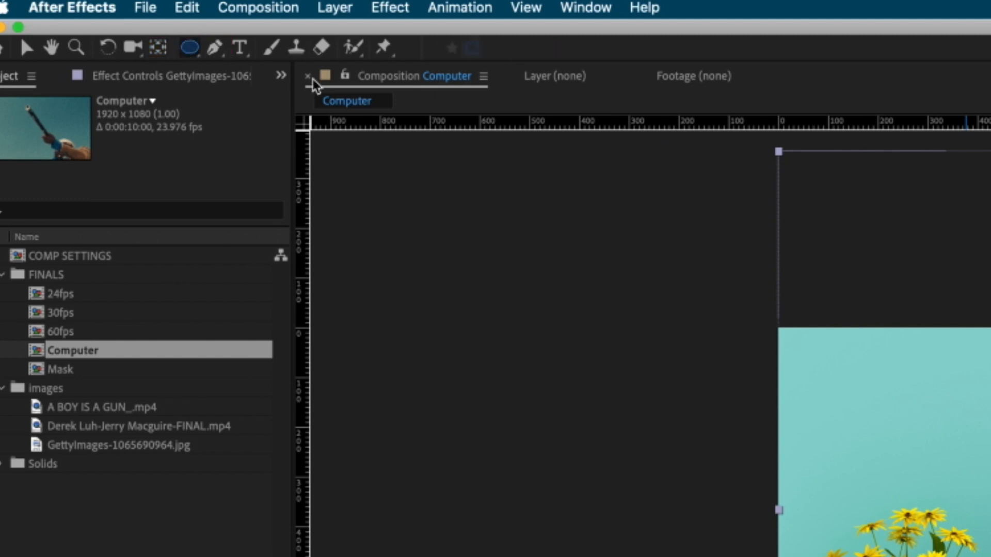
left_click(190, 47)
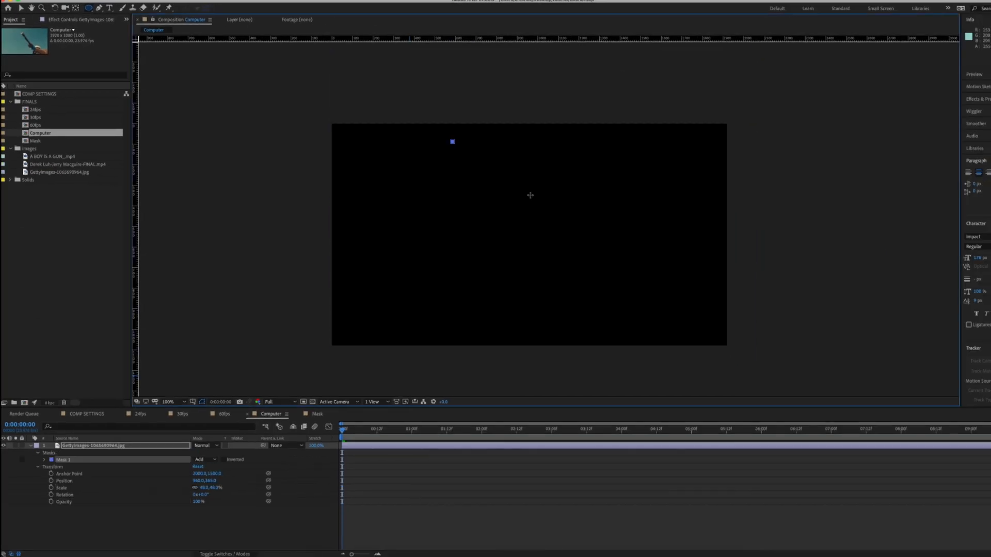
left_click_drag(530, 195, 596, 261)
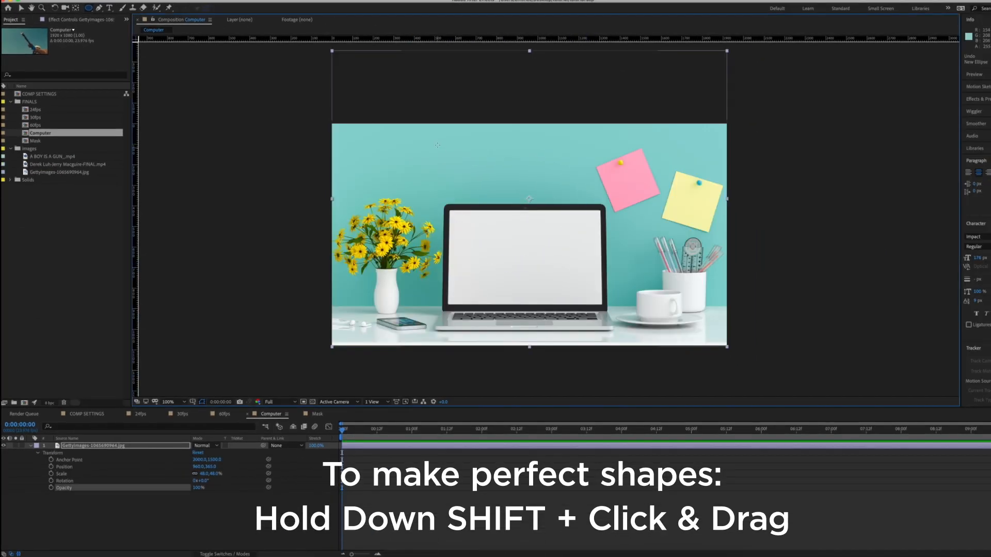
left_click_drag(437, 145, 577, 261)
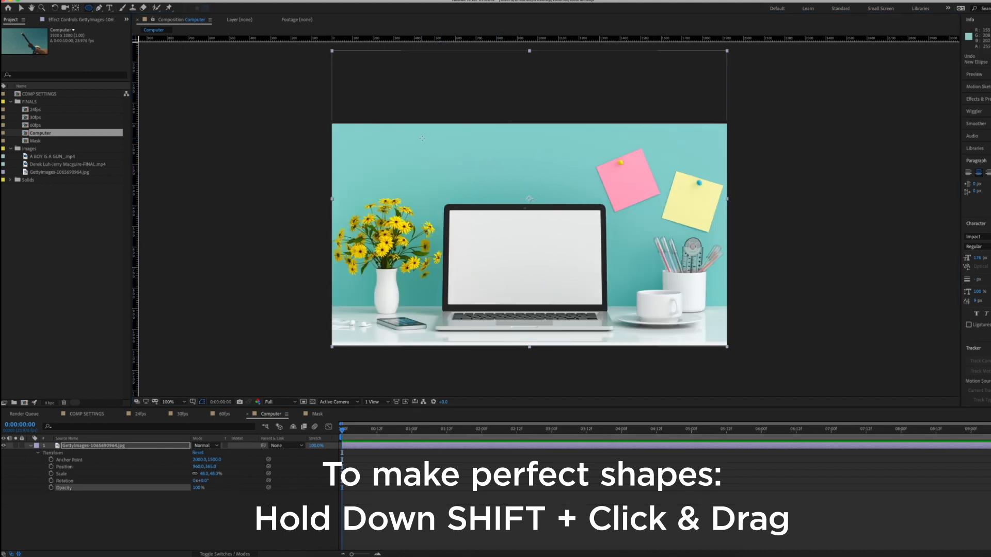
left_click_drag(405, 138, 626, 282)
key("ctrl+z")
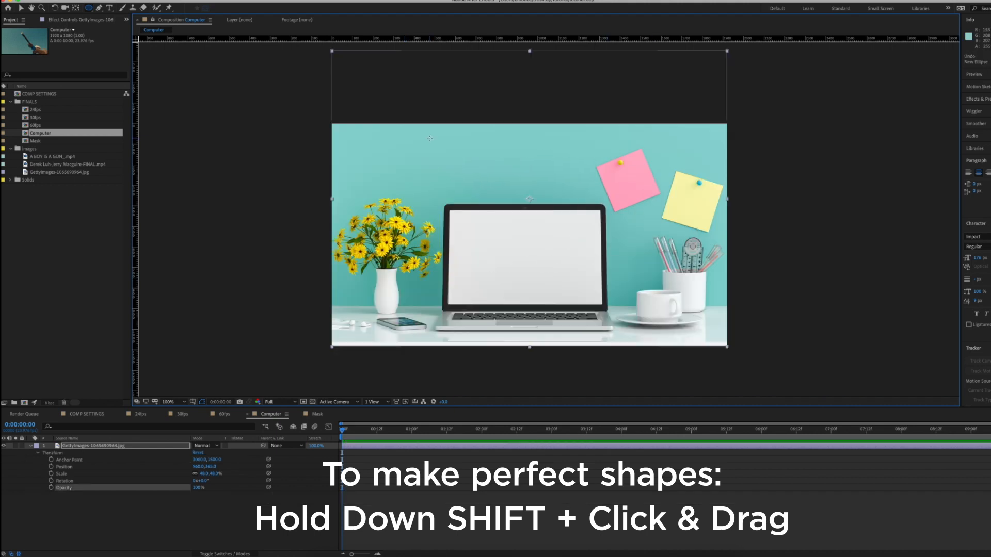
left_click_drag(409, 131, 513, 231)
key("ctrl+z")
Try out rectangular masks on the laptop photo layer with the Rectangle tool, undoing each one
left_click_drag(89, 7, 118, 10)
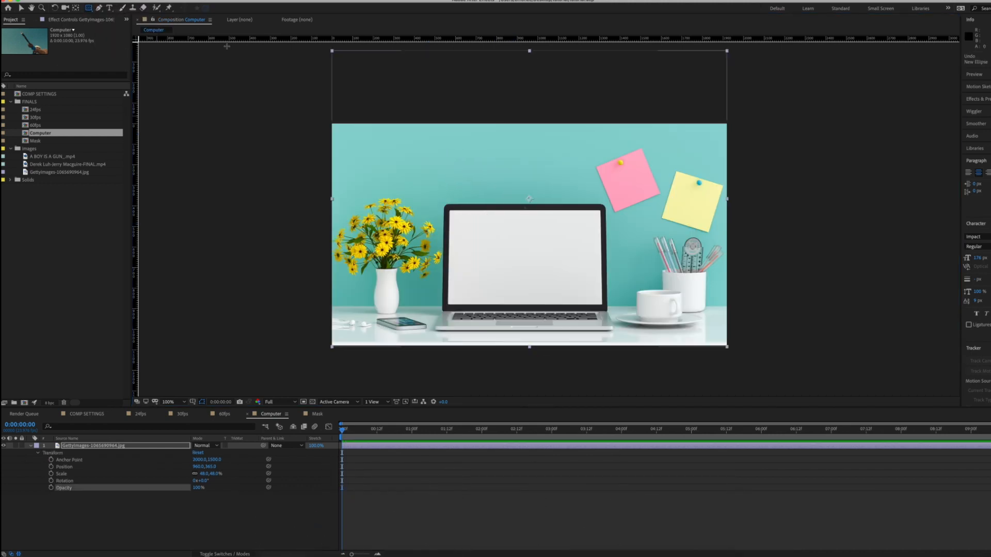
left_click_drag(457, 139, 384, 281)
key("ctrl+z")
key("ctrl+z")
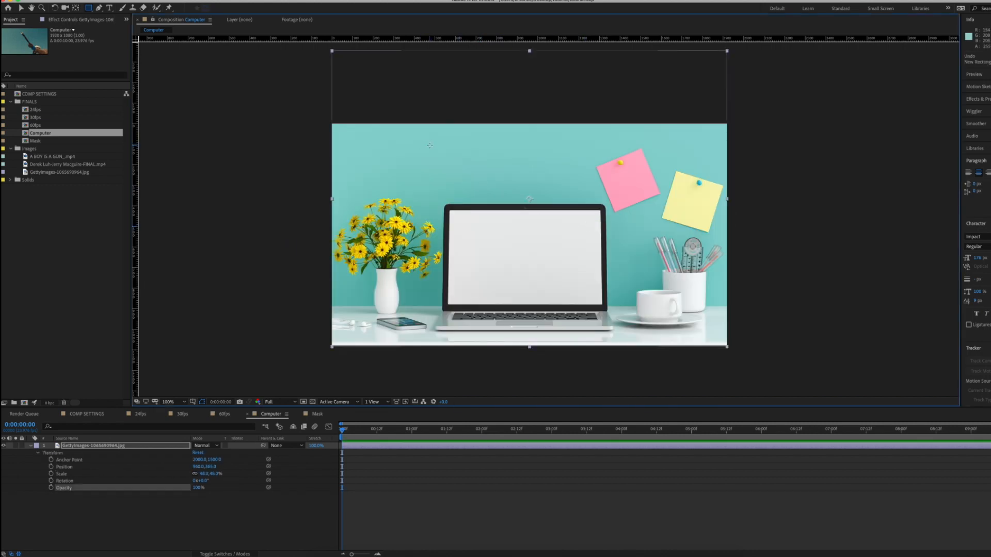
left_click_drag(422, 137, 602, 243)
key("super+z")
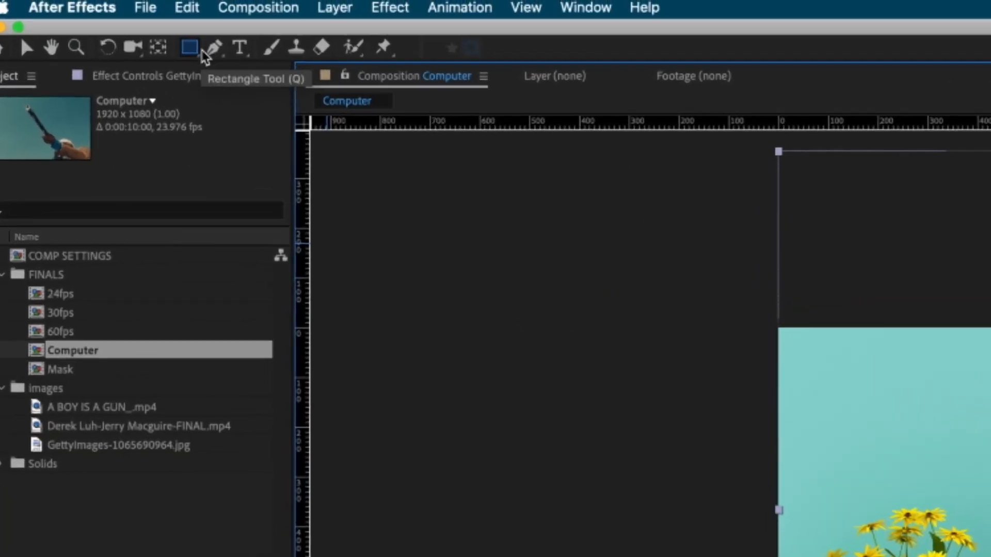
Start a Pen tool mask on the laptop photo layer with a first point on the screen's top edge, just below the webcam
left_click(99, 7)
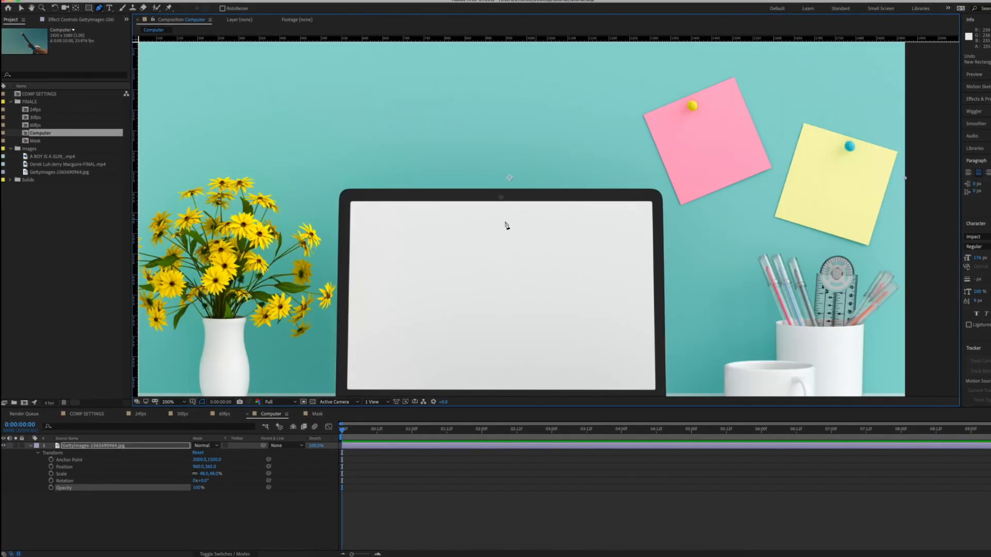
left_click_drag(548, 237, 515, 150)
key("comma")
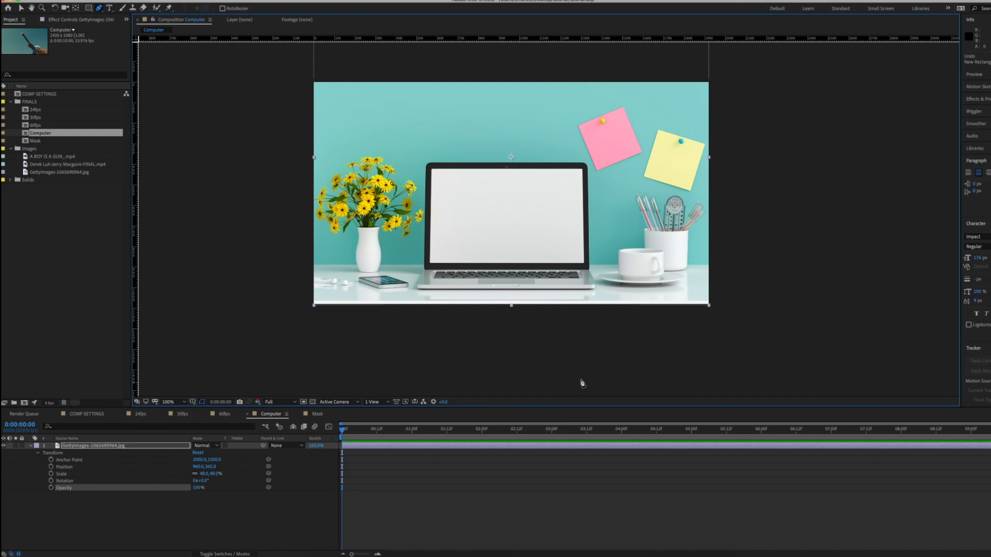
scroll(516, 238, "up", 4)
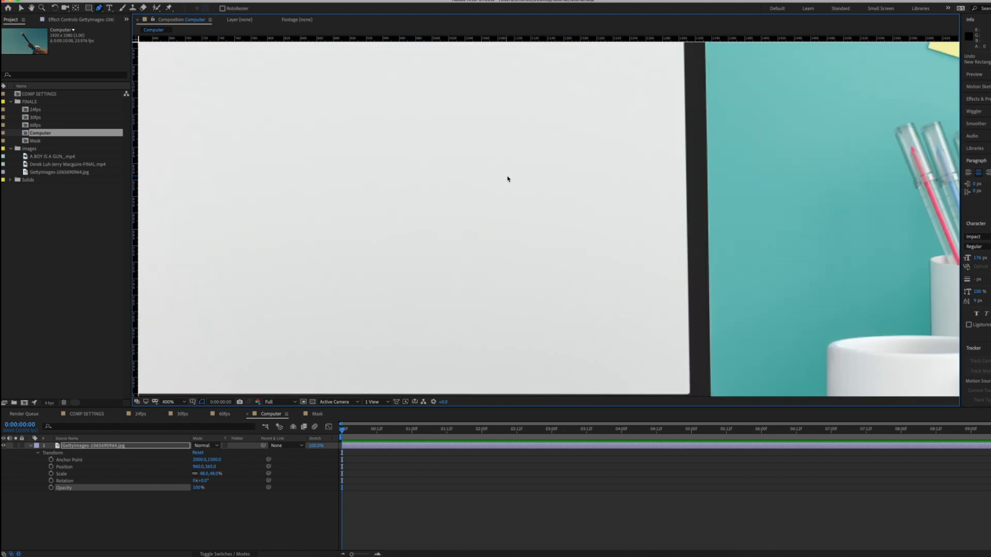
left_click_drag(539, 166, 729, 282)
key("comma")
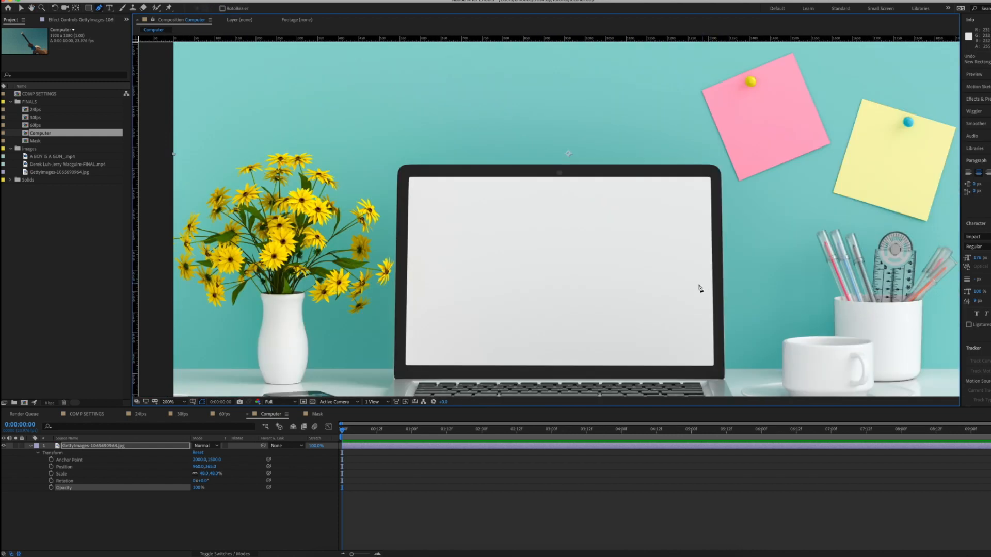
left_click_drag(584, 195, 557, 187)
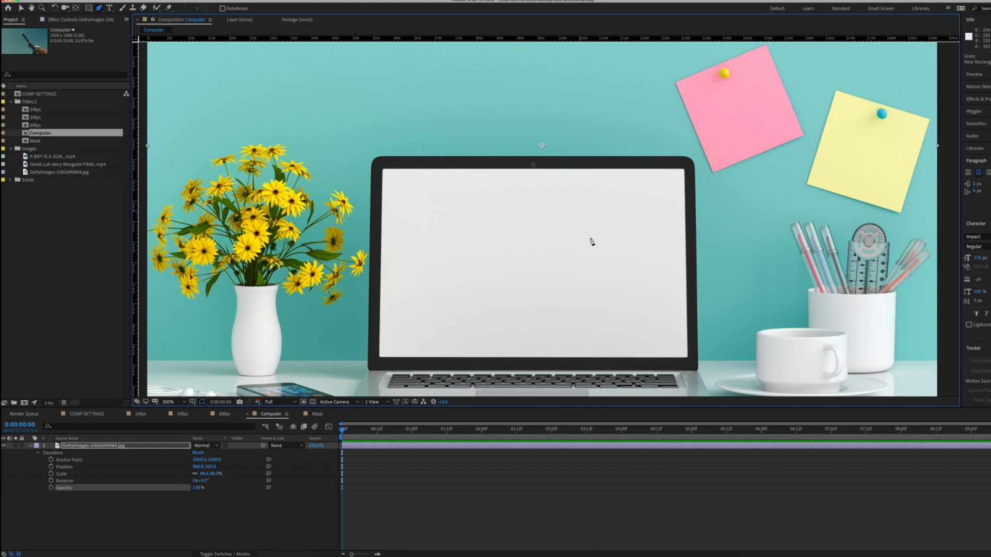
key("period")
key("period")
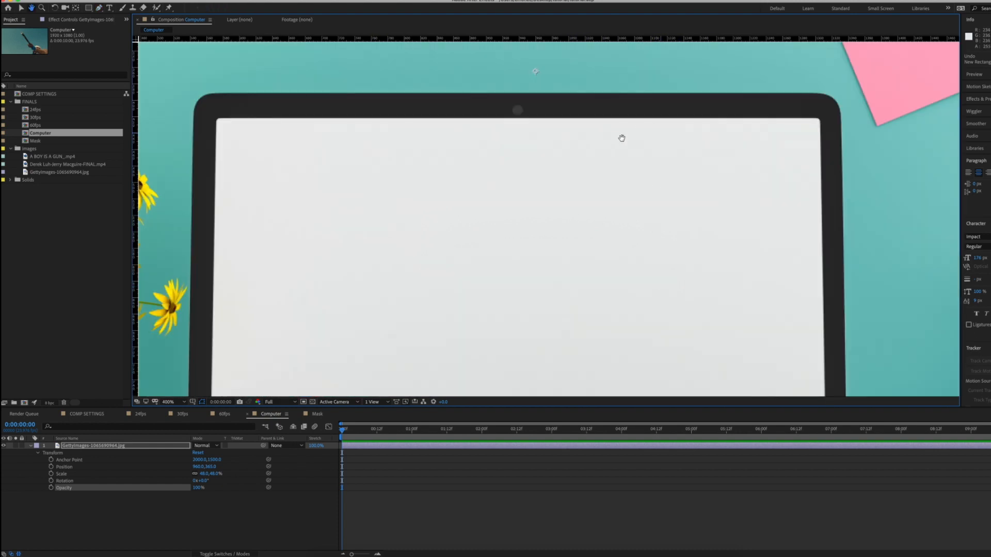
left_click_drag(619, 137, 500, 159)
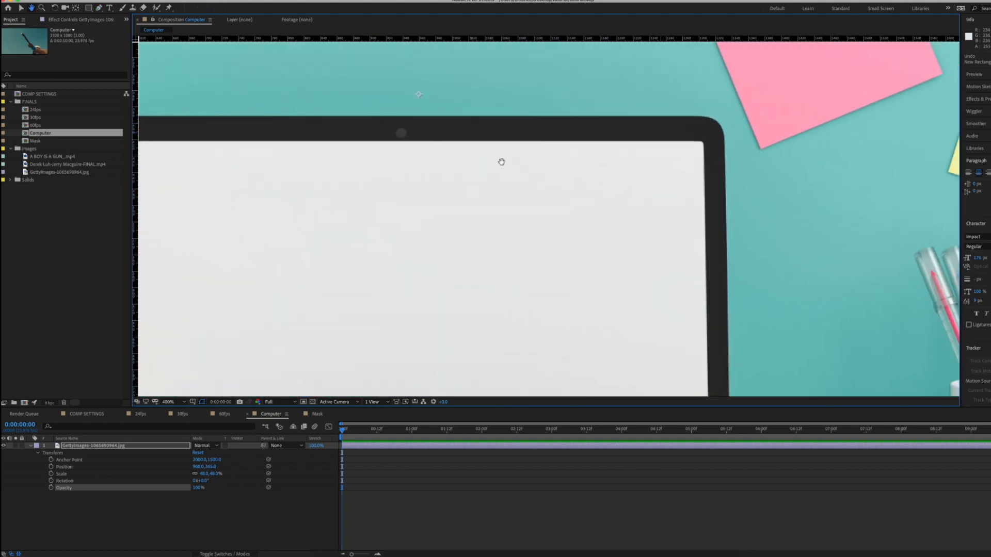
left_click(398, 141)
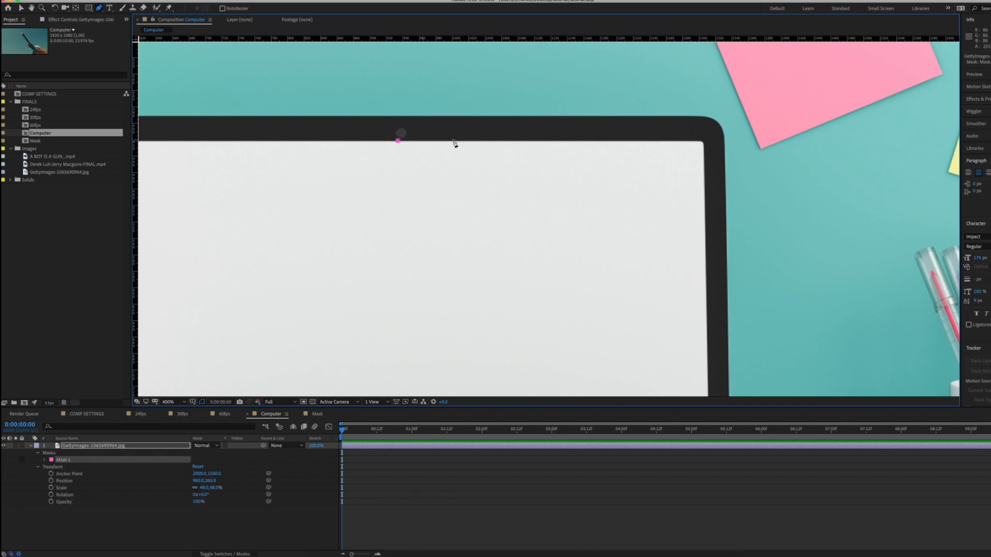
Extend the mask path in straight segments along the laptop screen's top edge to just before its upper-right corner
left_click(570, 141)
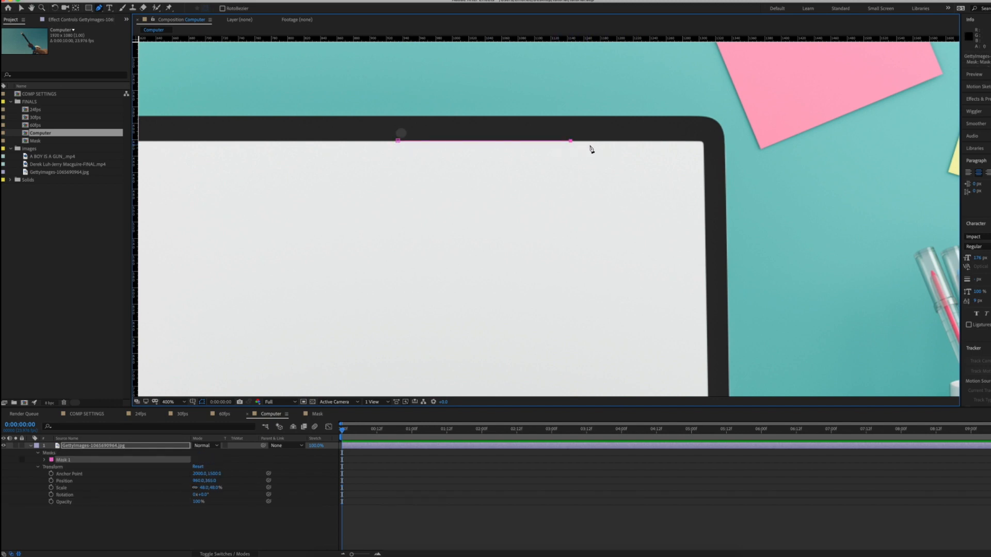
key("ctrl+z")
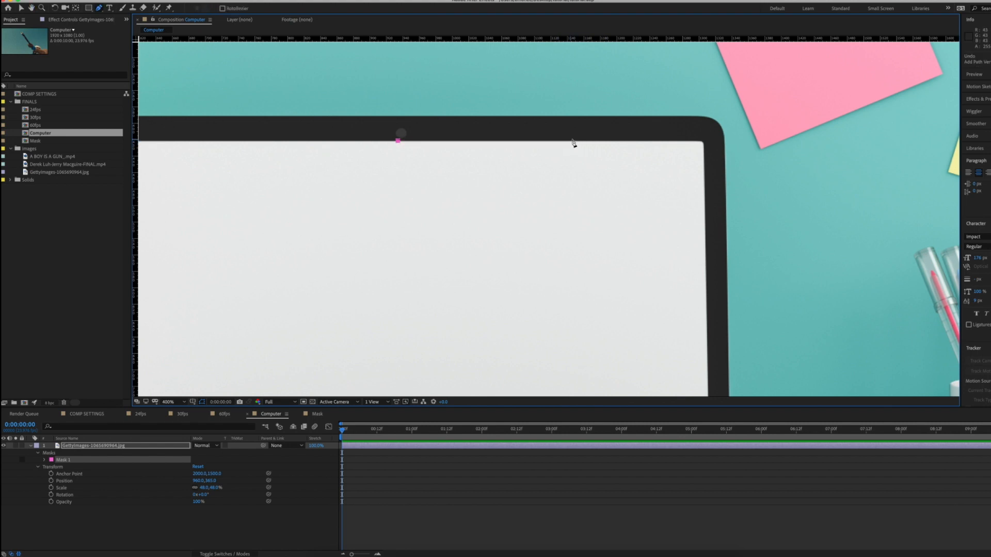
left_click(572, 140)
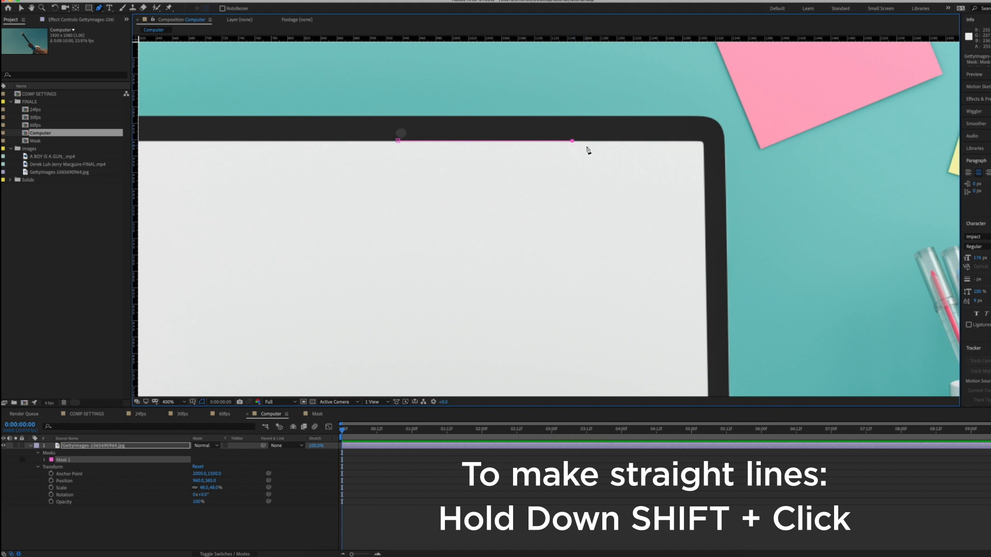
left_click(691, 141, "shift")
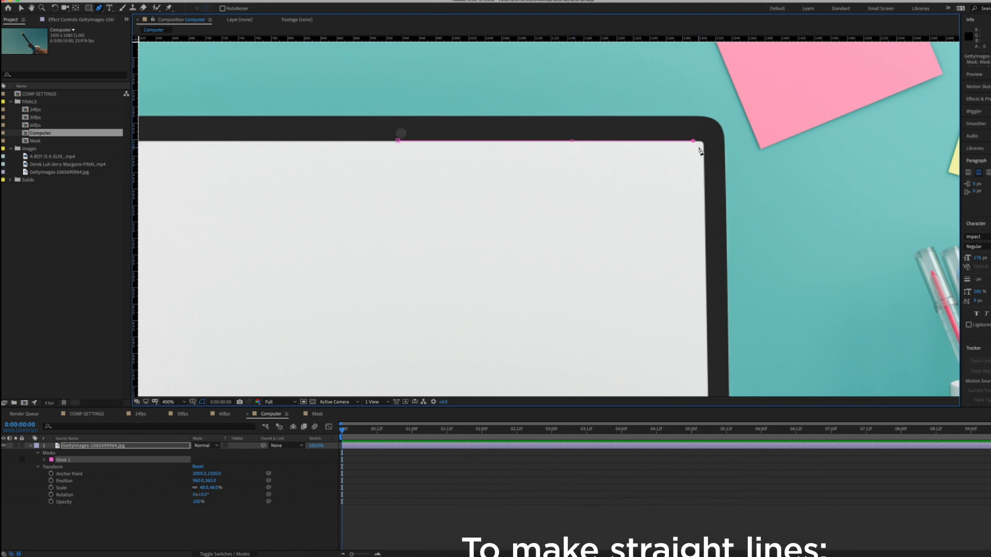
Try out mask points at the laptop screen's rounded upper-right corner with the Pen tool, undoing each one
key("period")
key("period")
left_click_drag(823, 110, 277, 312)
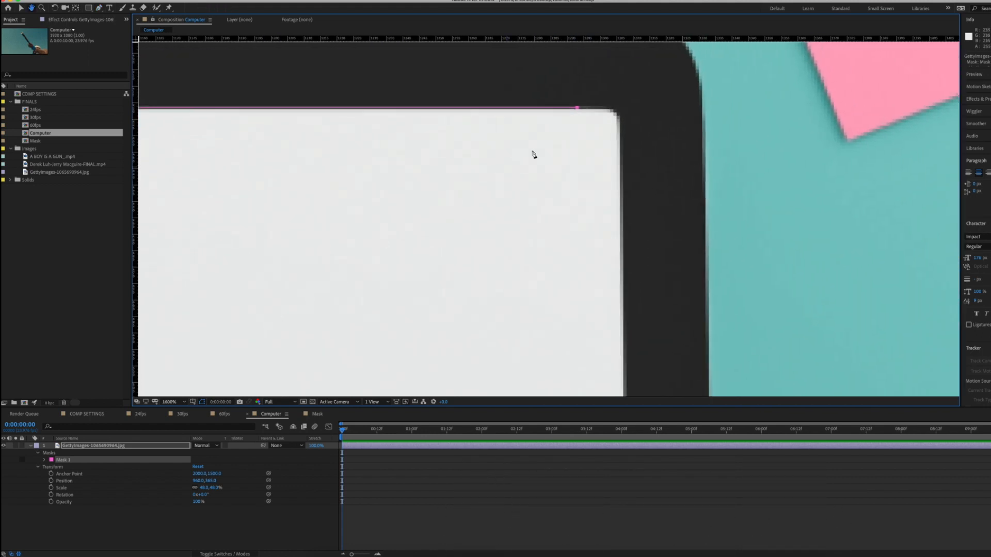
key("super+z")
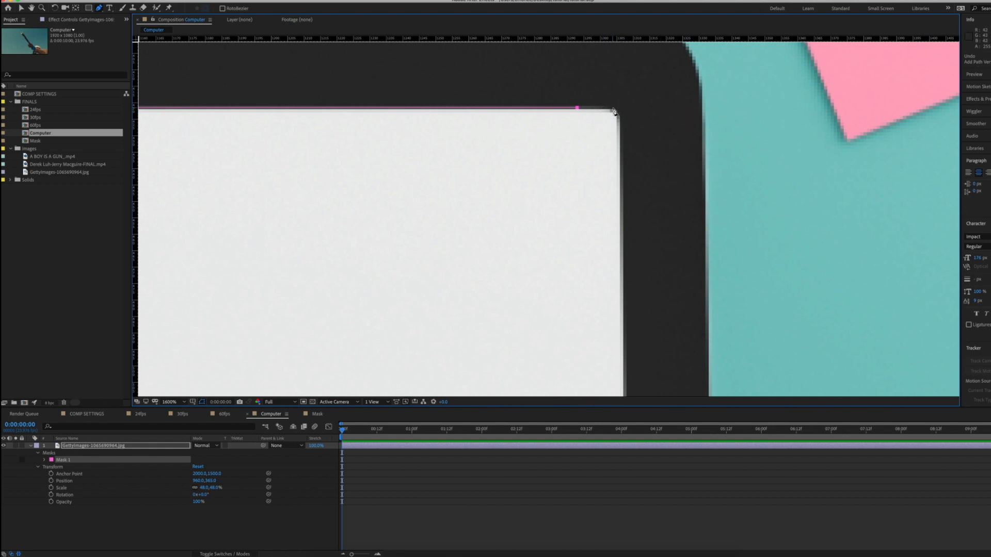
left_click(603, 109)
left_click(628, 108)
left_click_drag(628, 109, 611, 108)
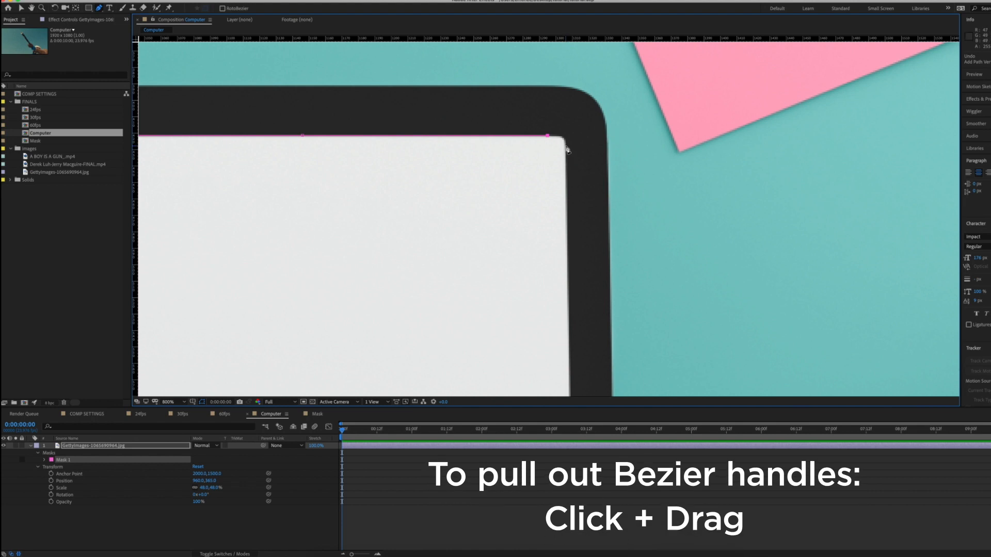
left_click(566, 149)
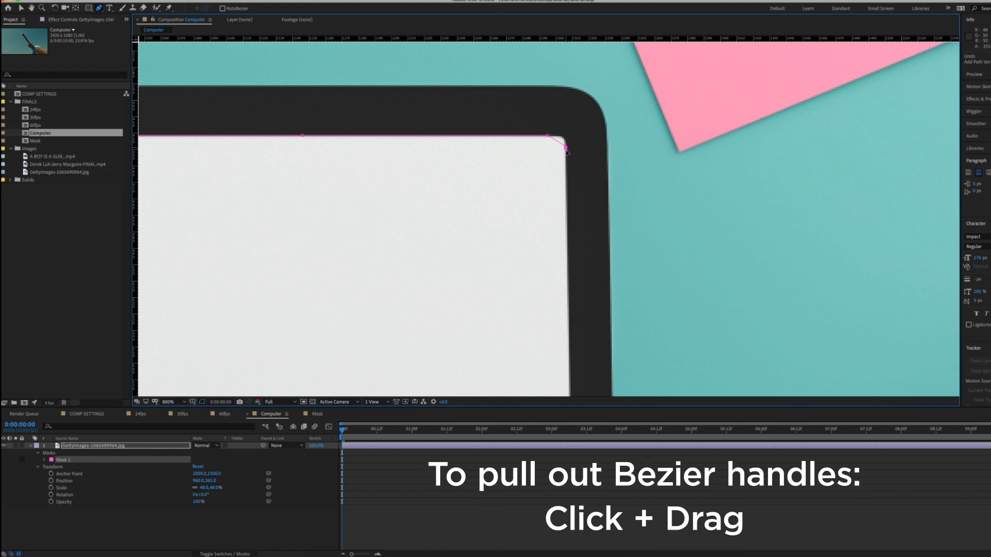
key("ctrl+z")
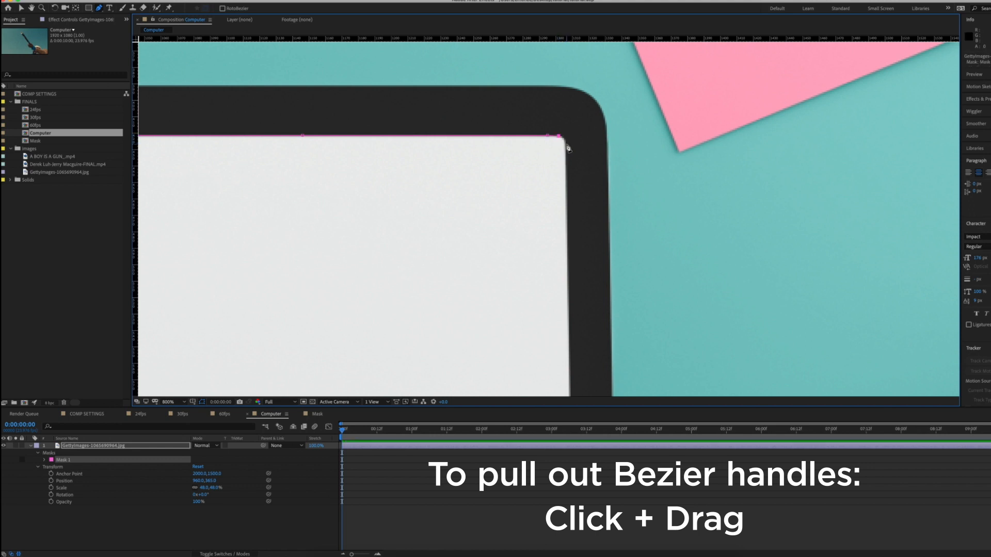
Curve the mask path around the screen's upper-right corner with Bezier handles and extend it down the right edge
left_click(566, 149)
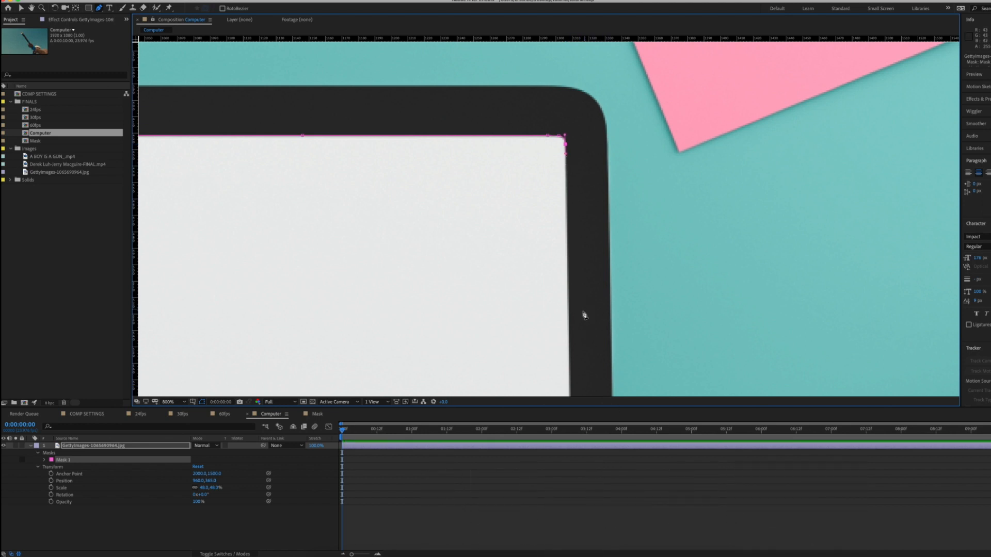
key("comma")
left_click(537, 299)
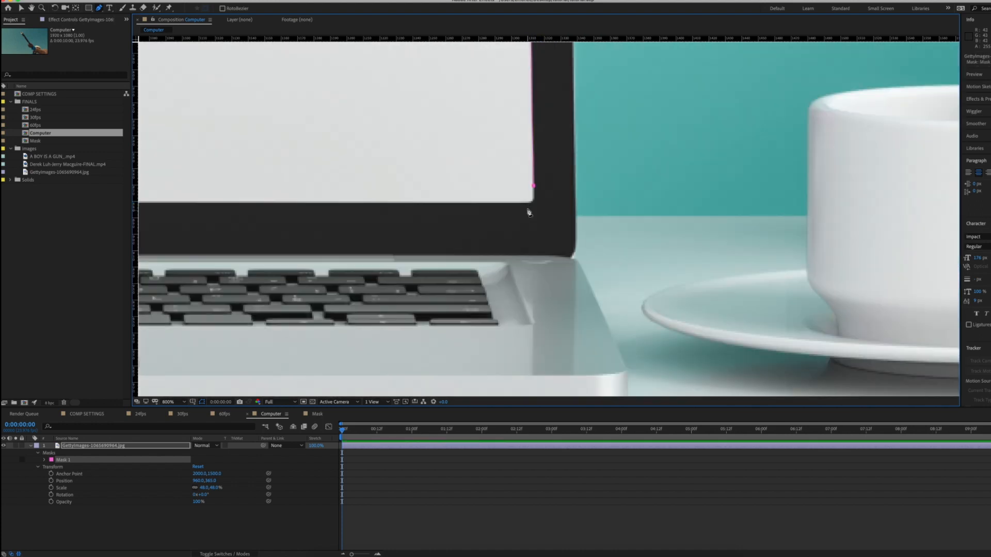
Carry the mask path around the laptop screen's remaining rounded corners and edges, and close it at its first point
left_click_drag(523, 202, 508, 206)
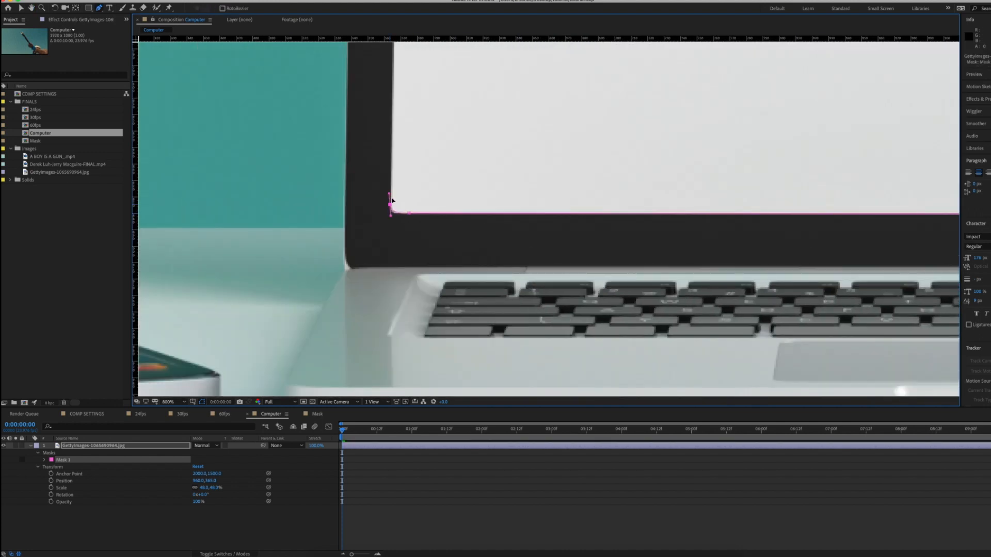
left_click_drag(387, 181, 396, 182)
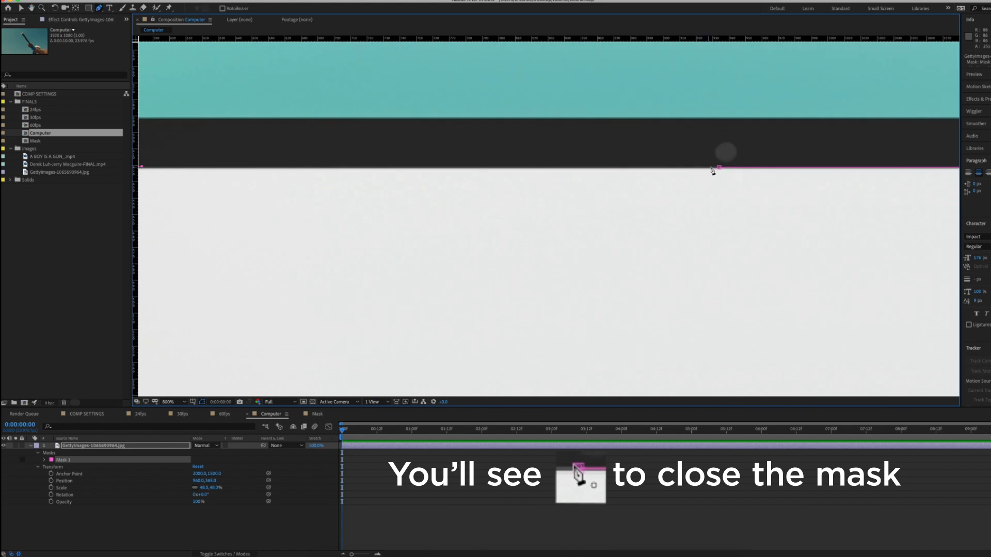
left_click(712, 170)
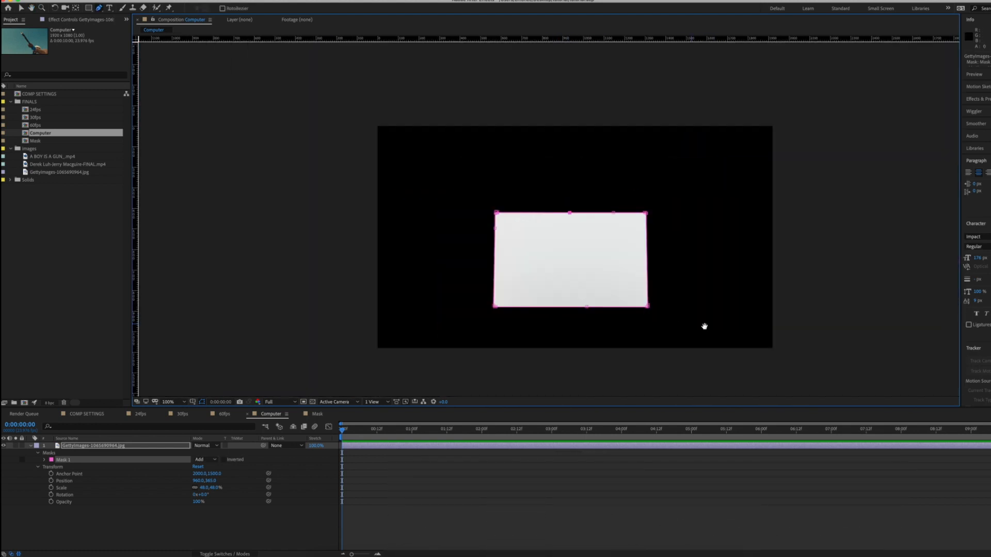
Change the outline color of Mask 1 to blue (2B12F8)
left_click_drag(702, 324, 661, 205)
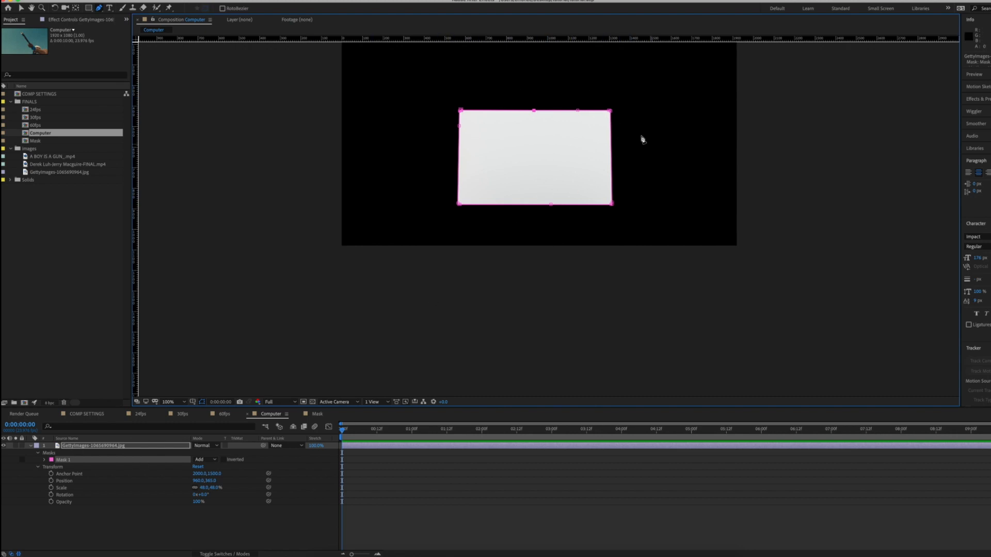
left_click(51, 460)
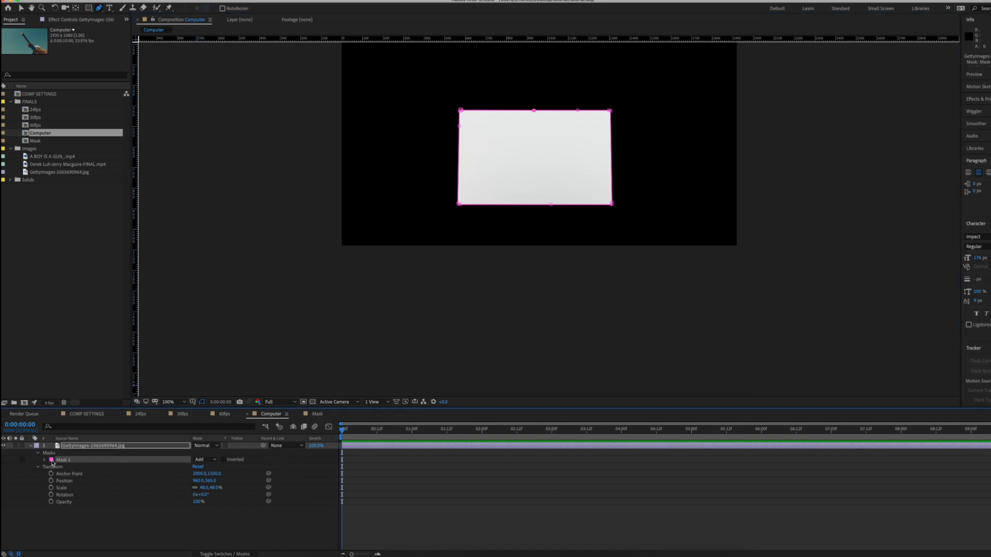
left_click_drag(651, 266, 650, 255)
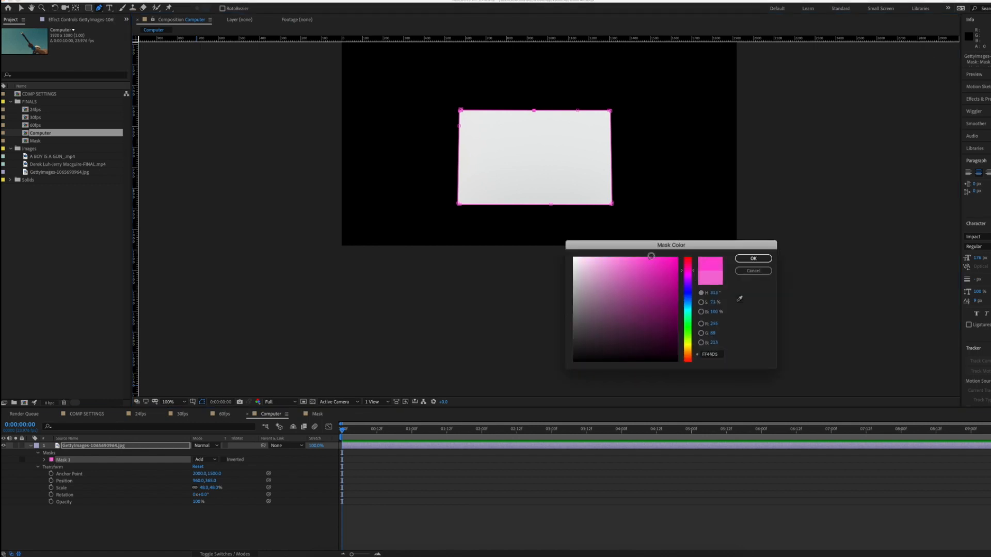
left_click(688, 290)
left_click(670, 261)
left_click(752, 259)
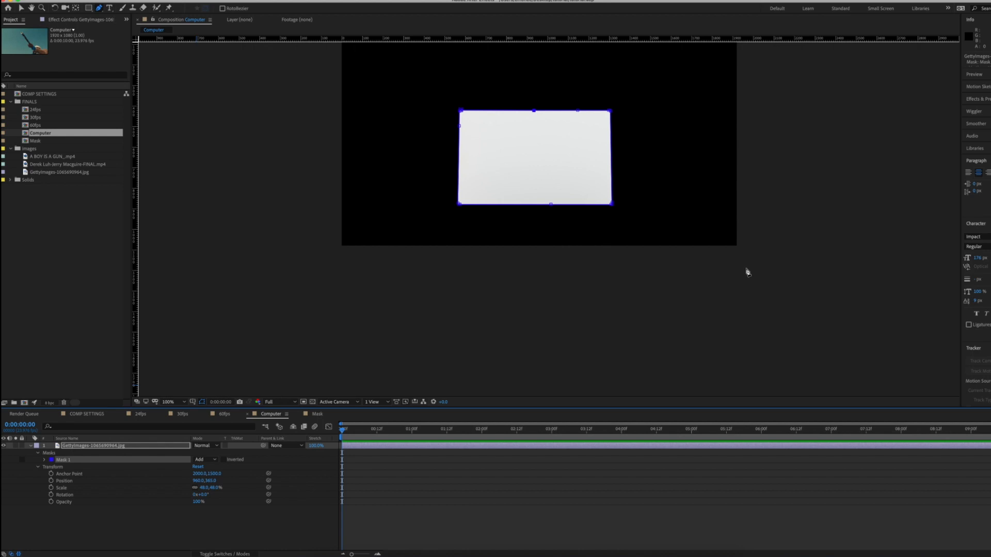
Set the outline color of Mask 1 to yellow (F3F812)
left_click(52, 460)
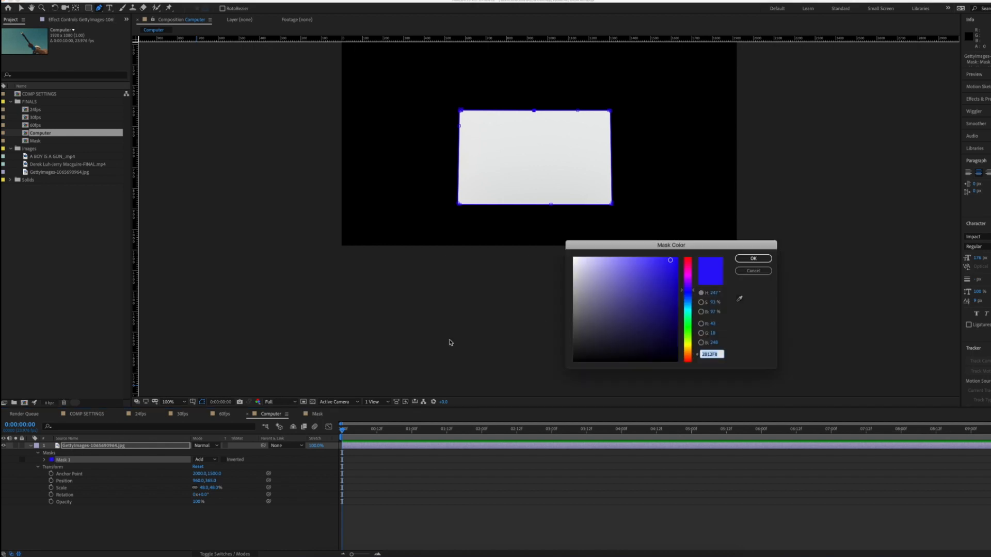
left_click(687, 344)
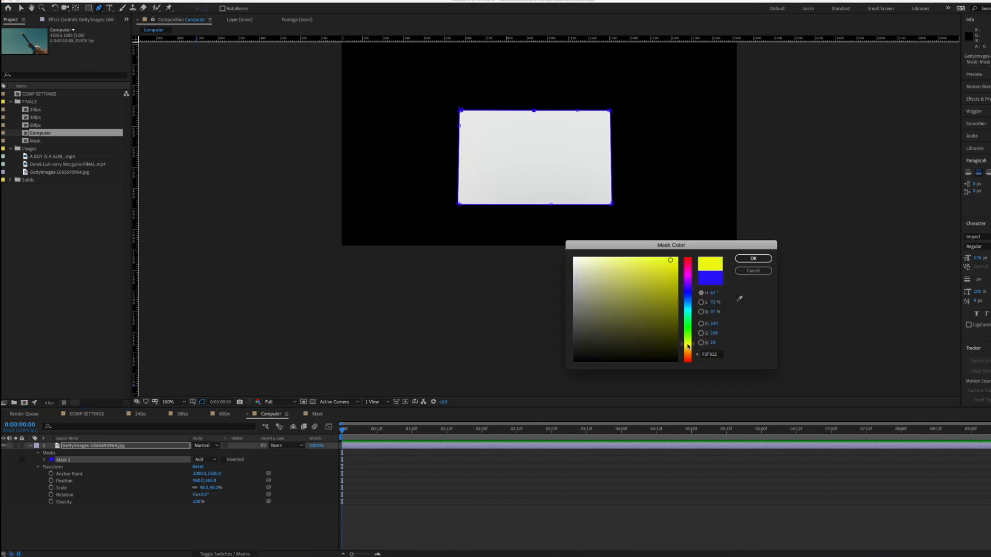
left_click(766, 258)
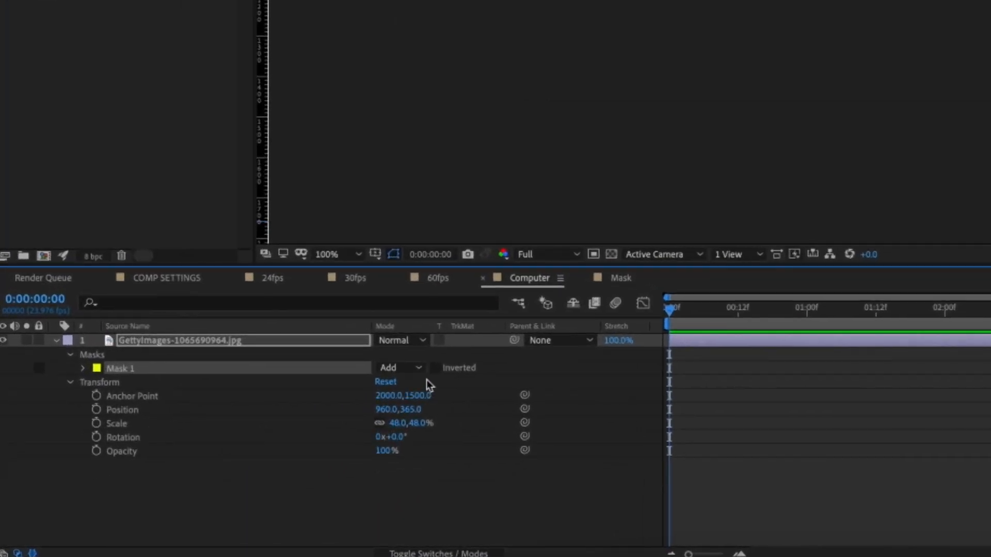
Set the mode of Mask 1 to Subtract to cut out the laptop screen, and deselect the photo layer
left_click(409, 370)
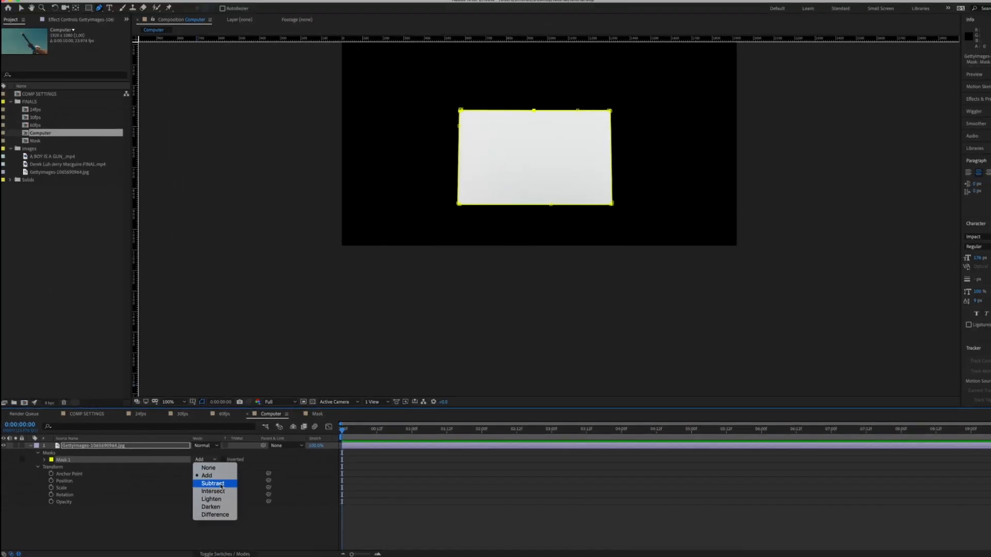
left_click(429, 416)
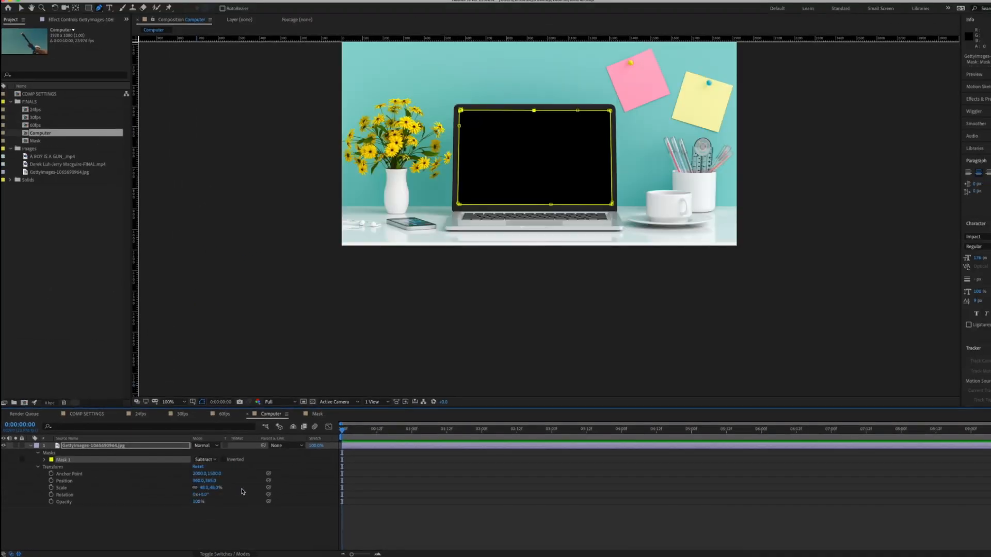
key("space")
left_click_drag(690, 188, 685, 248)
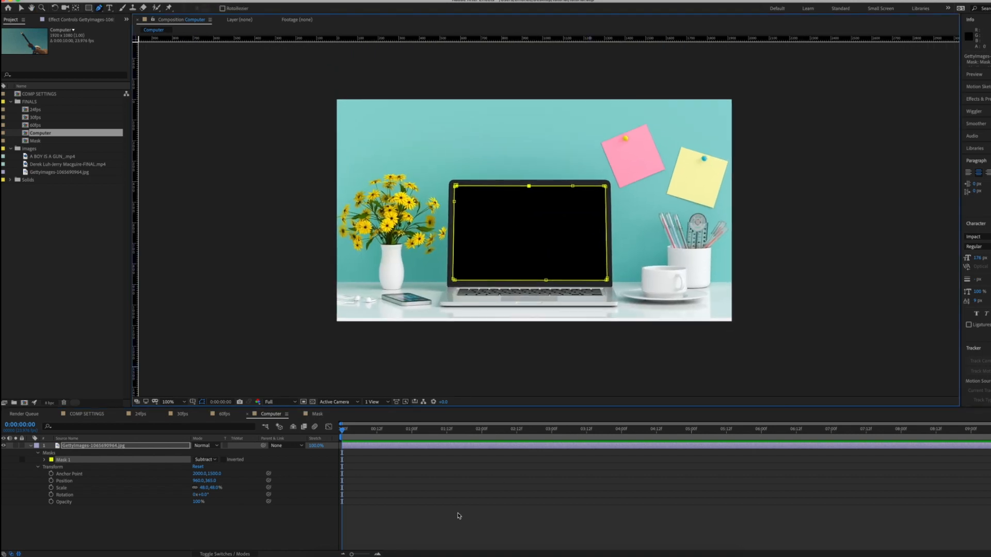
left_click(477, 514)
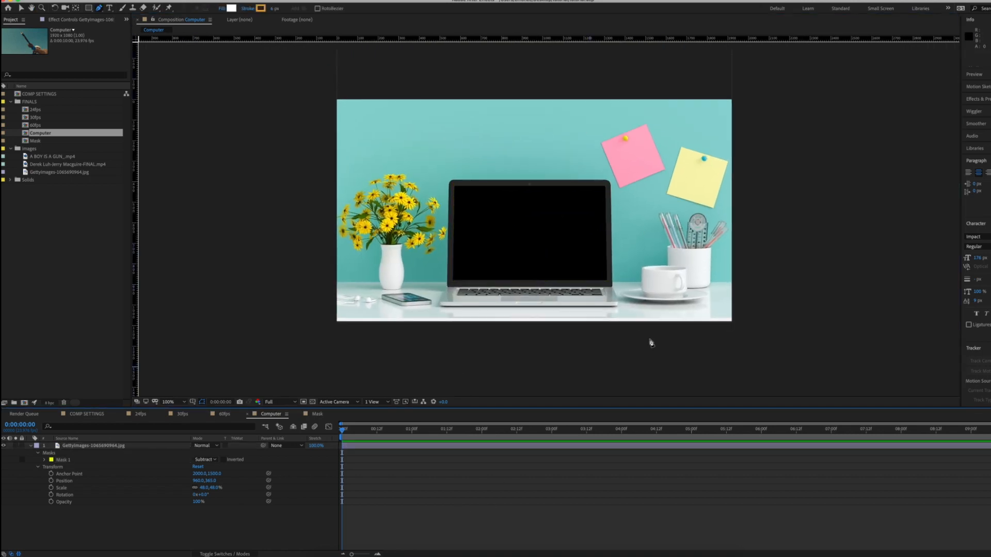
Place Derek Luh-Jerry Macguire-FINAL.mp4 beneath the photo layer, scaled to 43% and positioned to fill the laptop screen cutout
left_click_drag(58, 164, 120, 531)
key("s")
left_click_drag(210, 515, 184, 517)
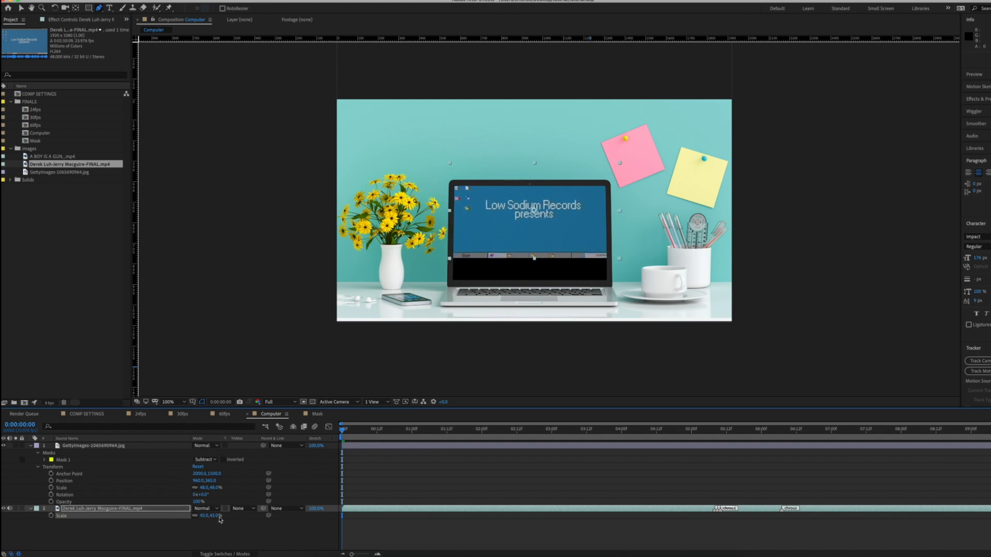
key("v")
left_click_drag(581, 236, 576, 256)
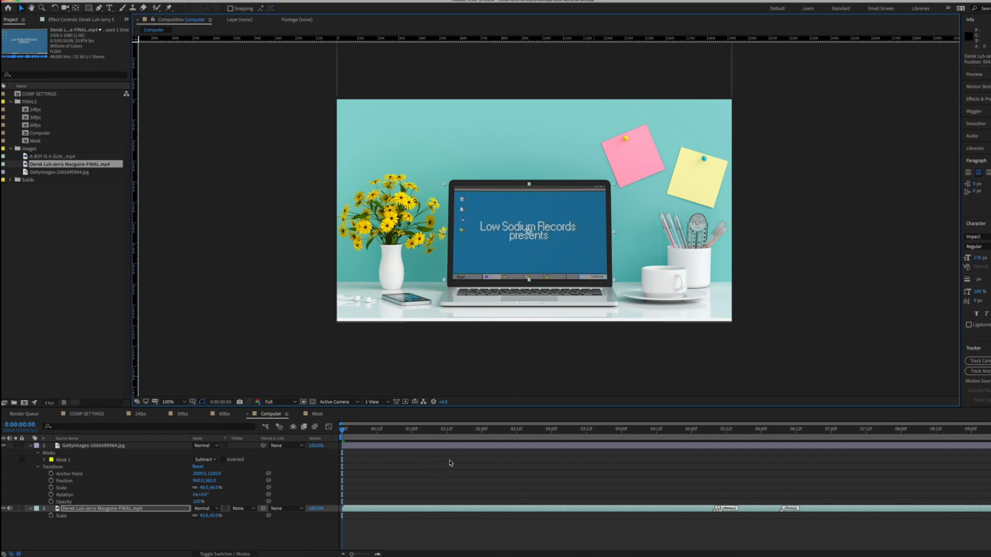
Preview the Computer composition with the video in the laptop screen, and play the finished Mask composition from its start
key("space")
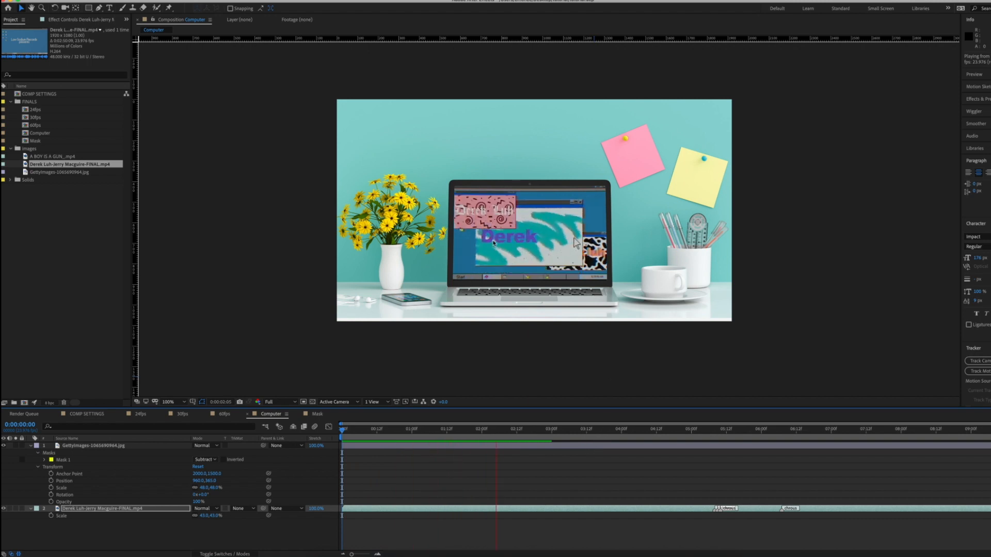
left_click(360, 493)
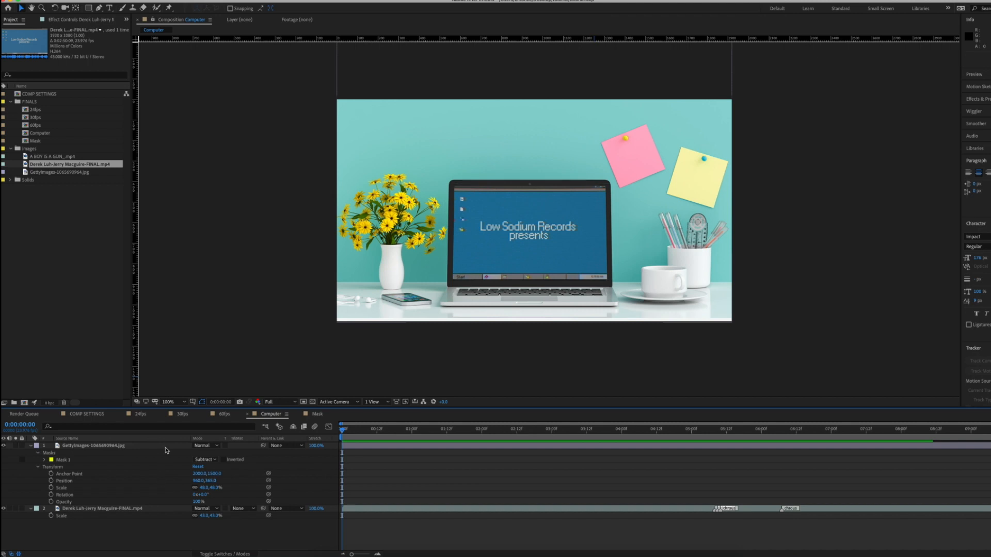
left_click(316, 414)
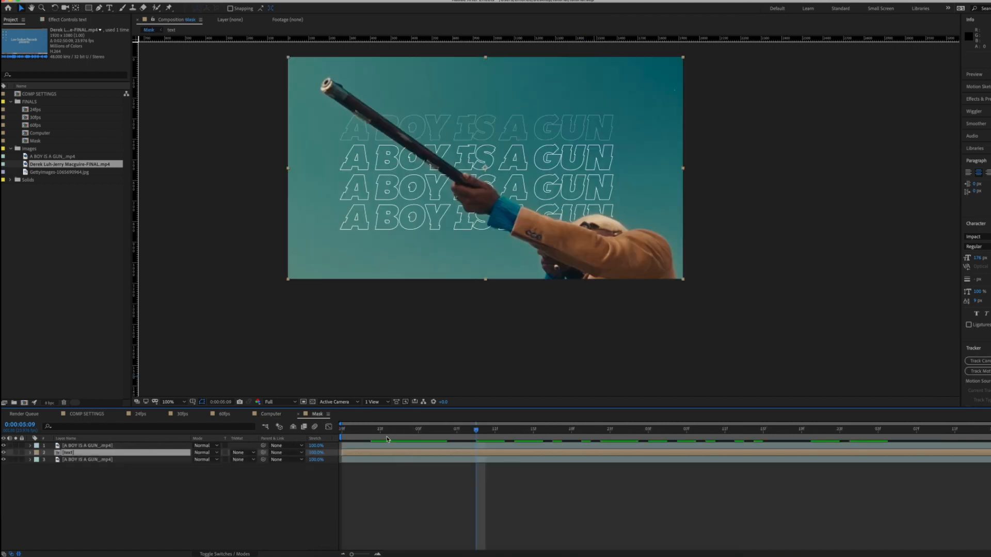
key("Home")
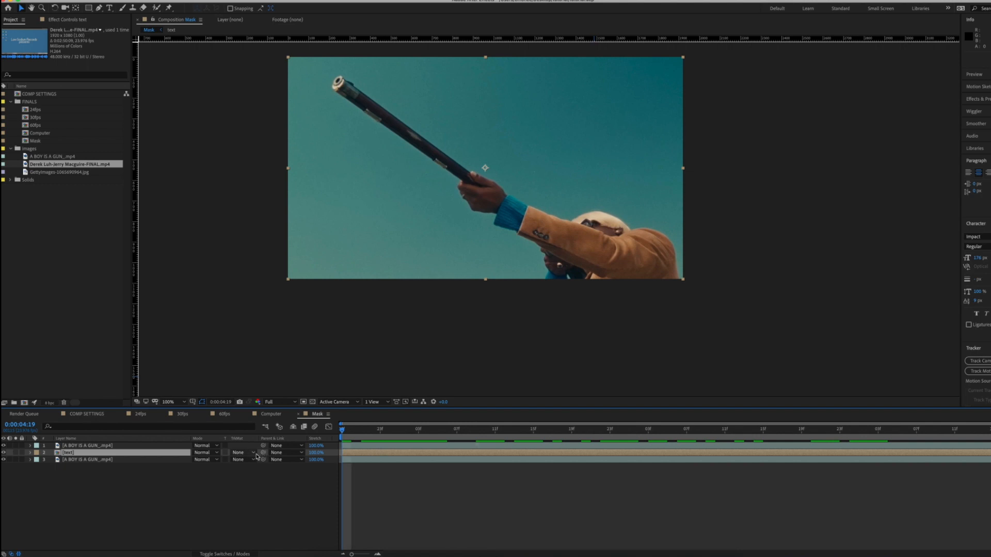
left_click_drag(553, 172, 560, 213)
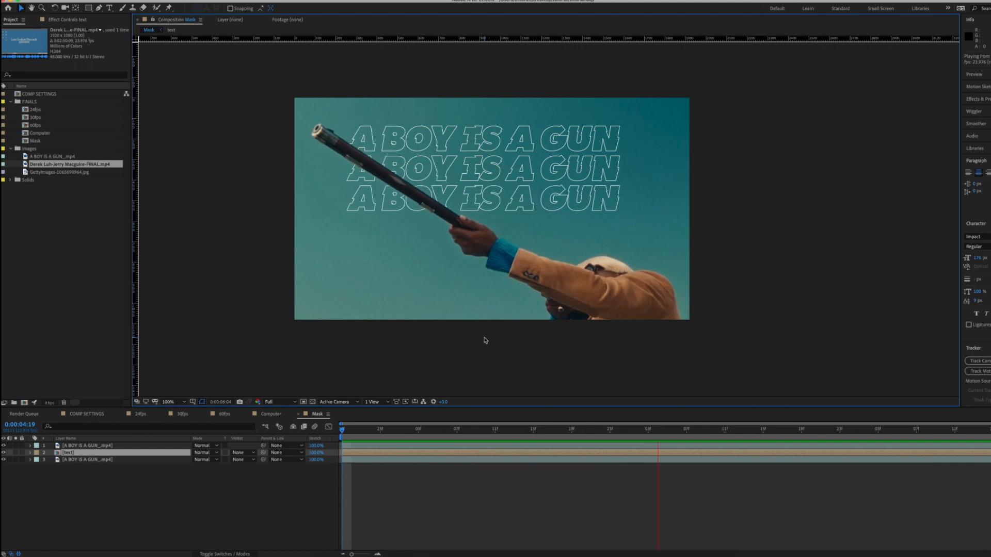
key("space")
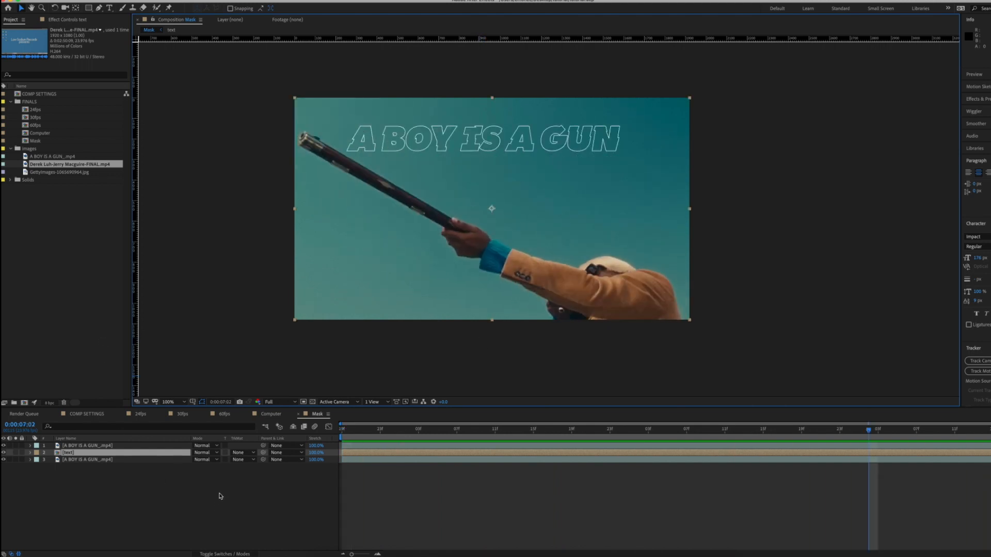
Create a new composition from the A BOY IS A GUN_.mp4 footage
left_click(45, 156)
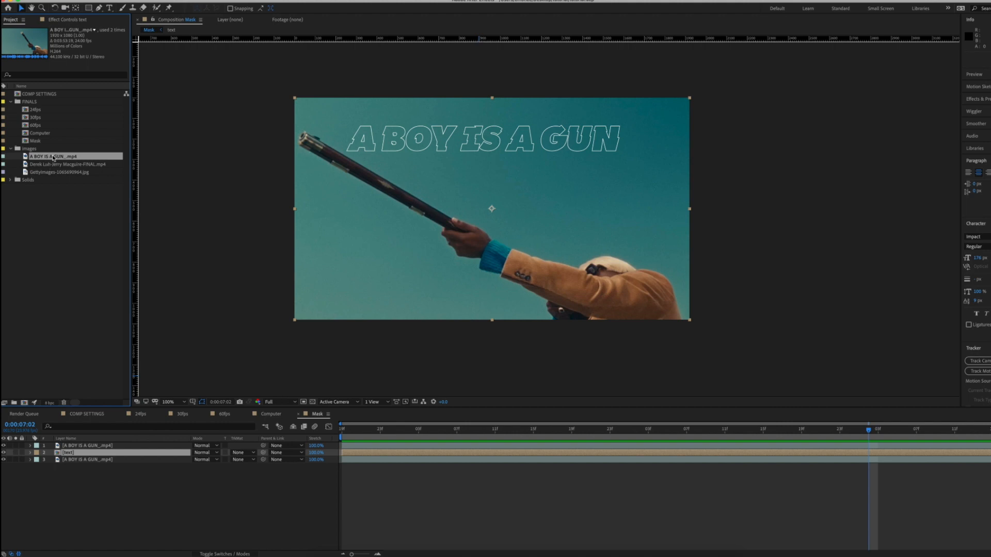
left_click_drag(52, 155, 25, 405)
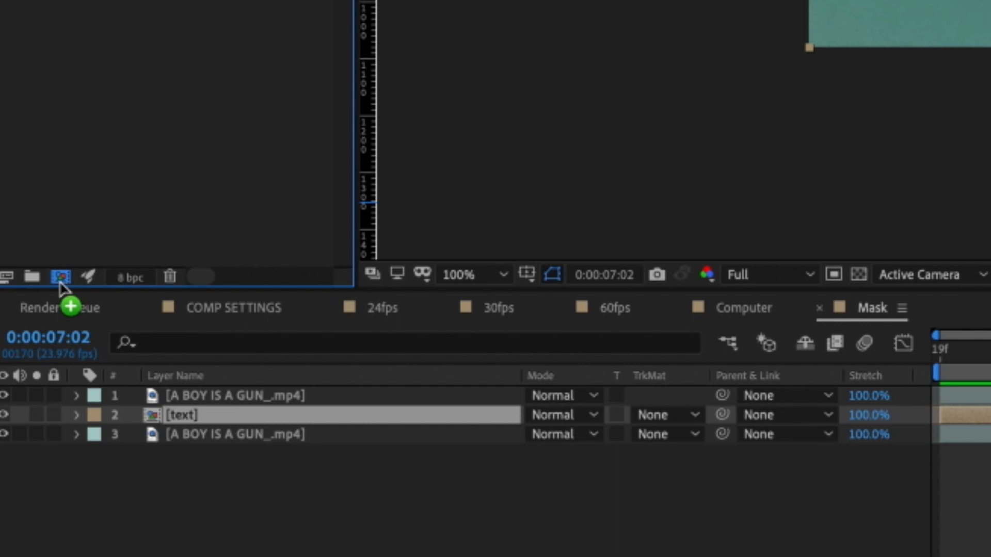
left_click_drag(59, 283, 61, 279)
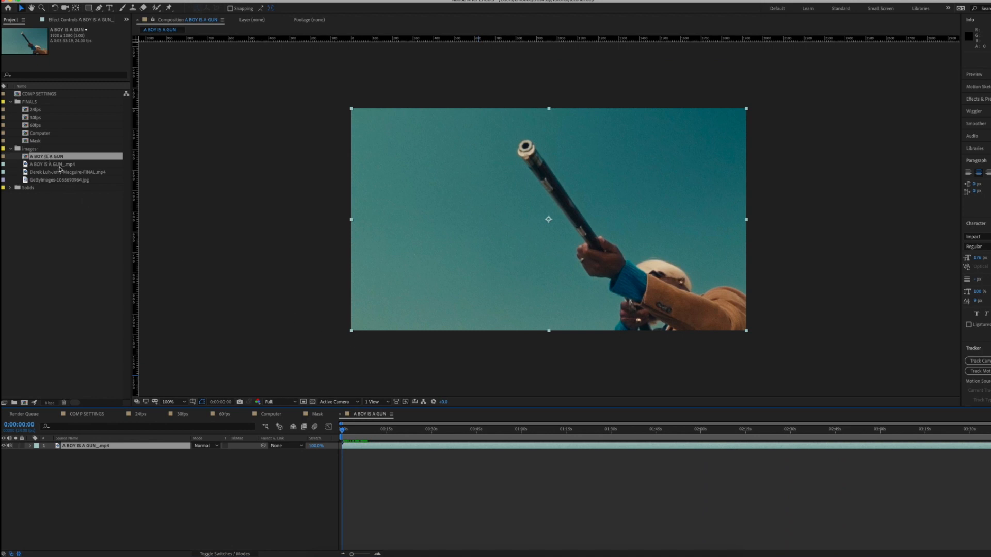
Check the composition settings of A BOY IS A GUN without changing anything
left_click(114, 1)
left_click(136, 16)
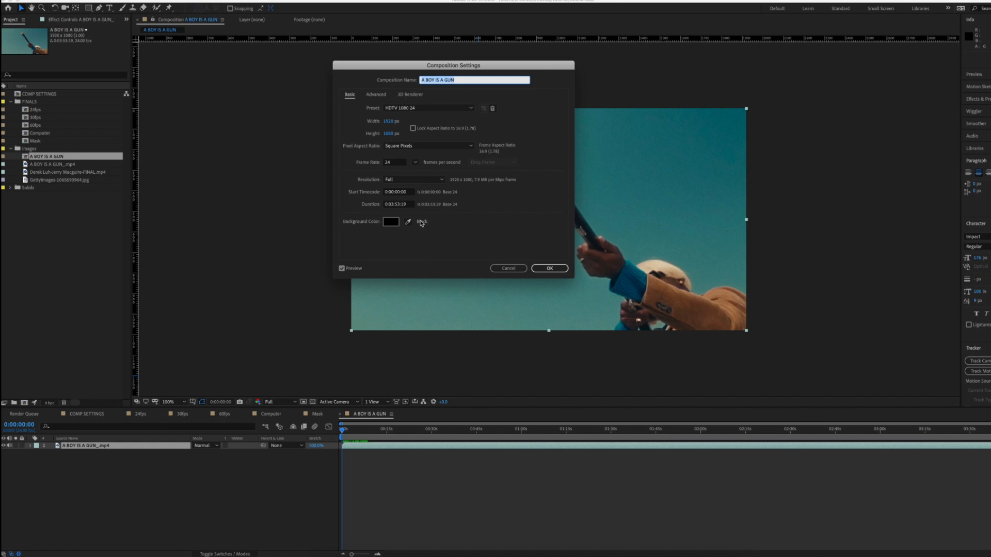
left_click(510, 269)
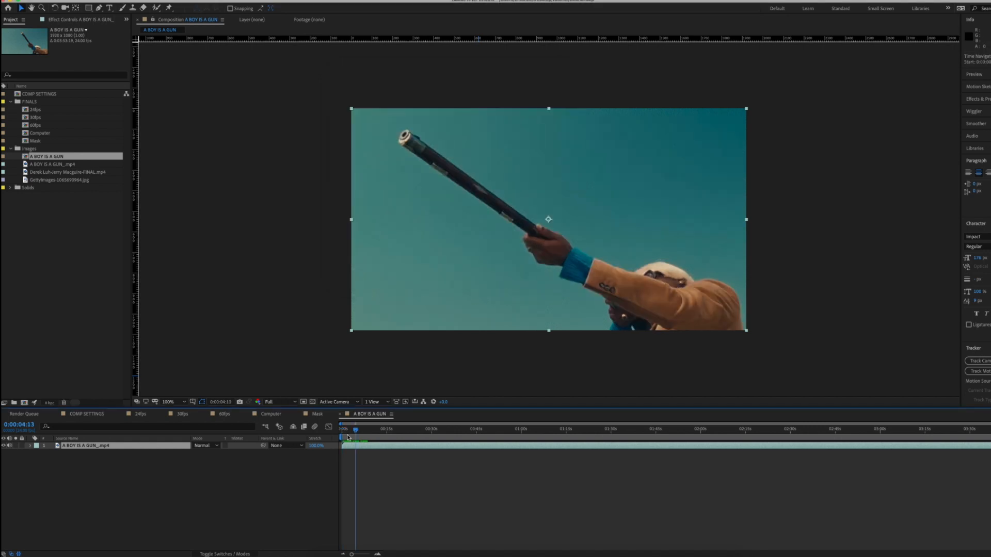
End the work area at 0:00:03:14 and trim the A BOY IS A GUN composition to the work area
left_click_drag(345, 433, 358, 436)
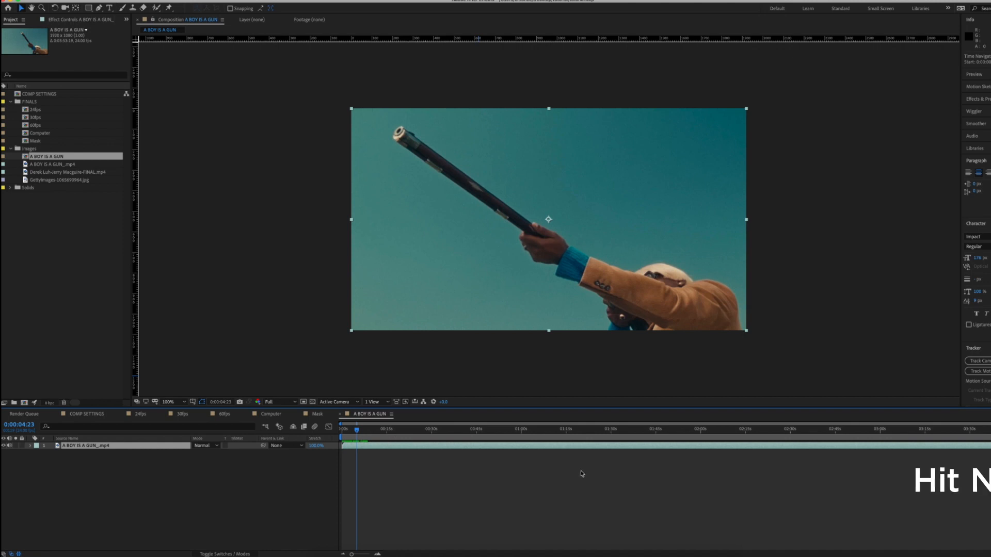
key("n")
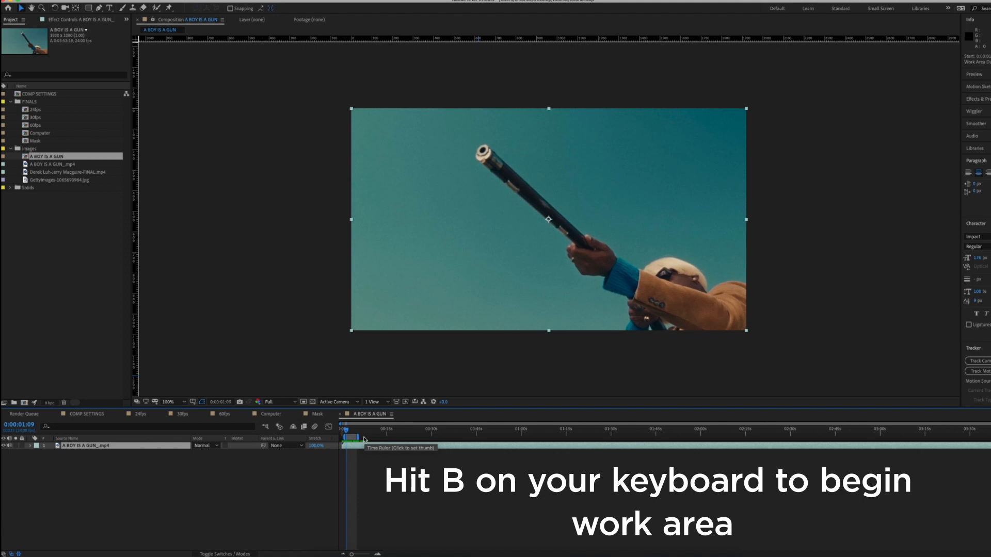
key("b")
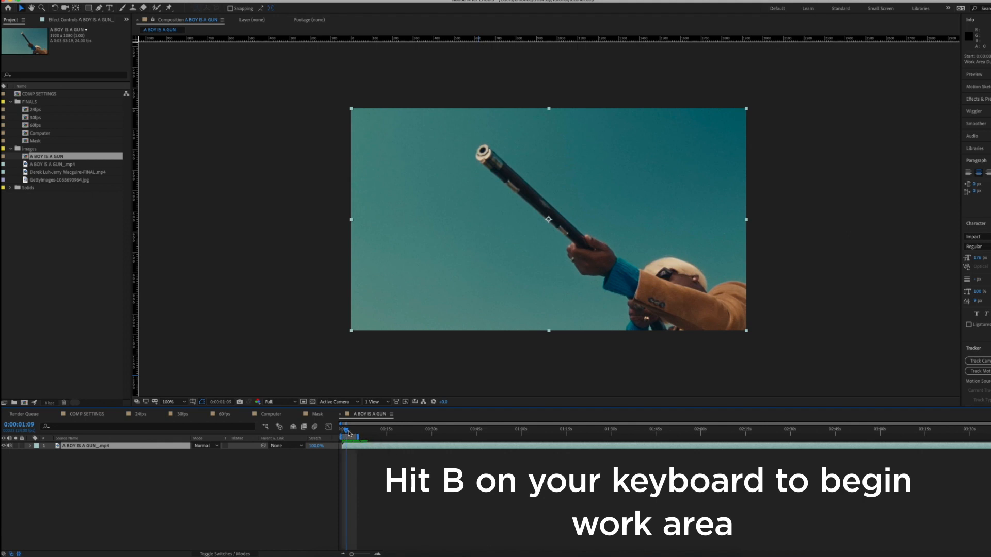
left_click_drag(348, 433, 353, 433)
key("n")
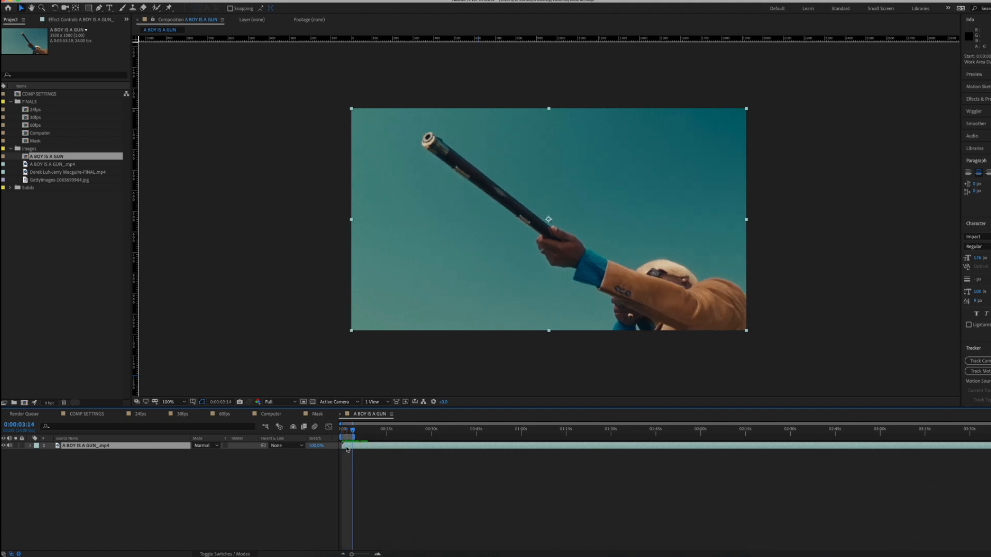
right_click(351, 438)
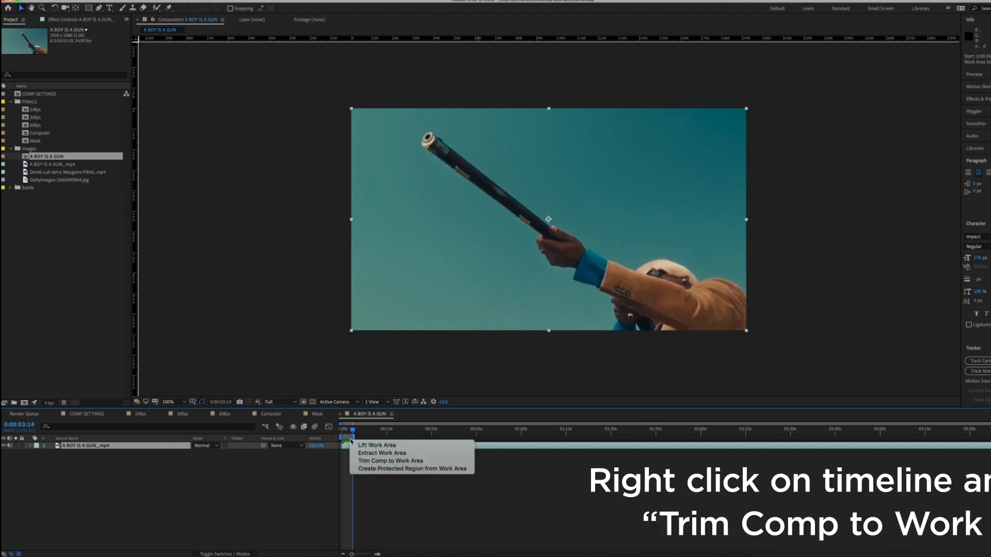
left_click(369, 463)
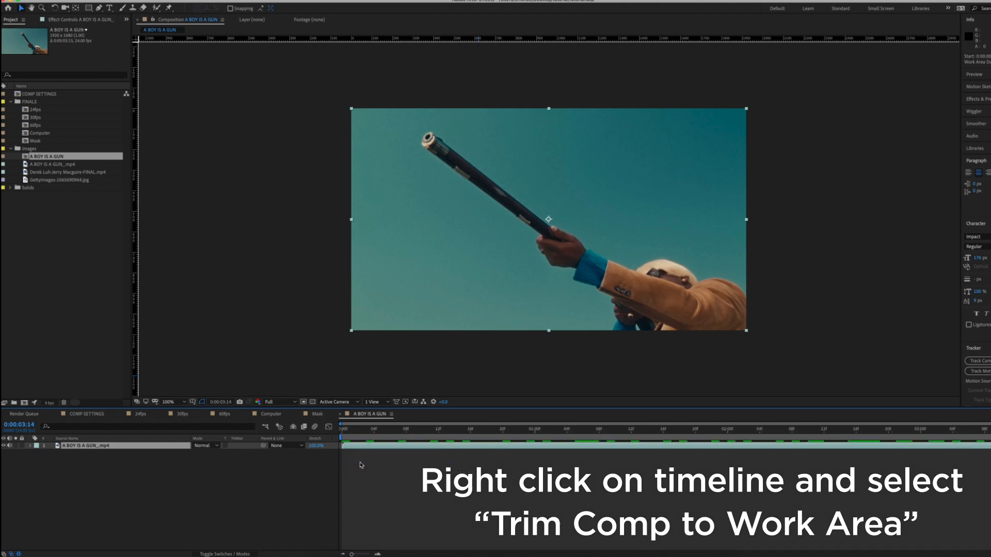
Mute the audio of the A BOY IS A GUN_.mp4 layer and preview the trimmed composition
key("space")
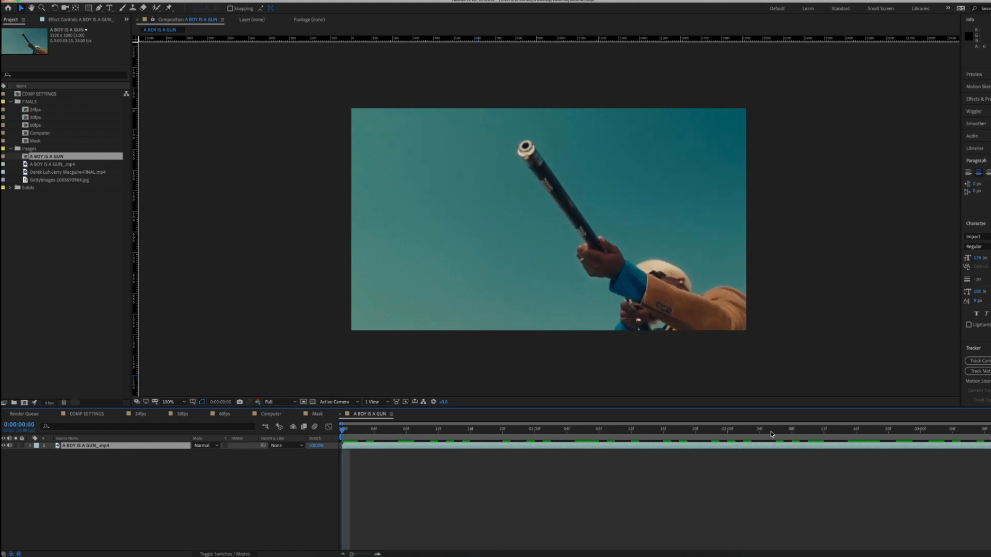
key("space")
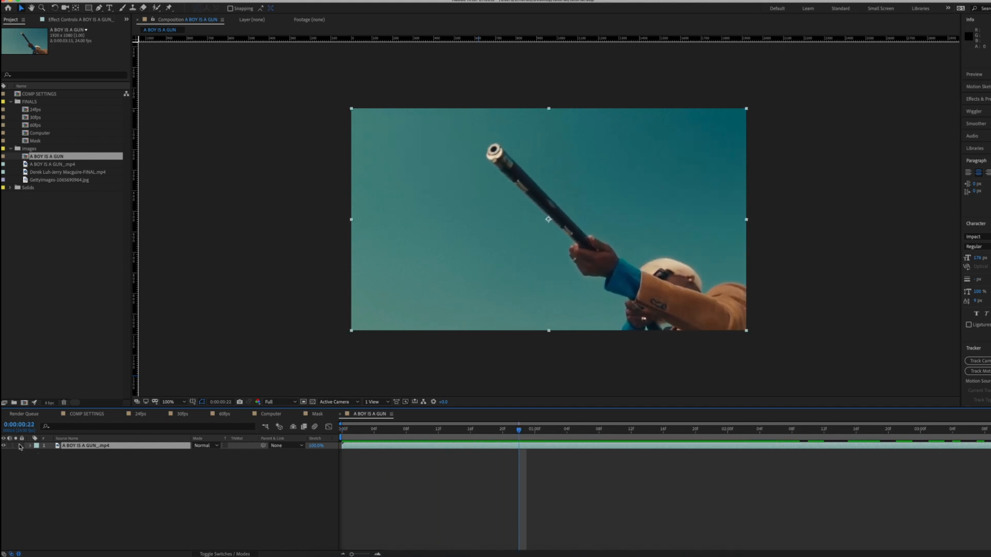
key("space")
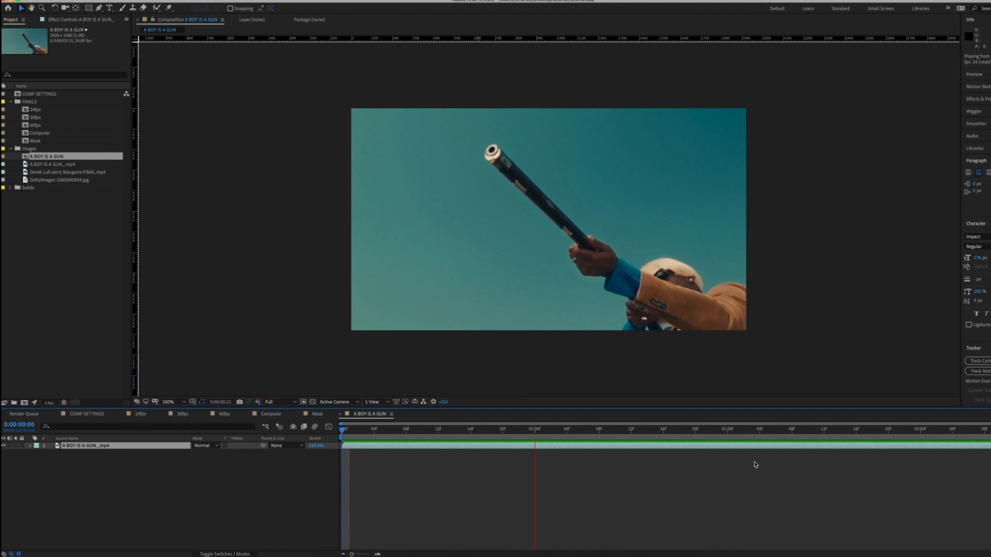
key("space")
Copy the text layer from the Mask composition into the A BOY IS A GUN composition, above the video
left_click(317, 414)
key("ctrl+c")
left_click(370, 415)
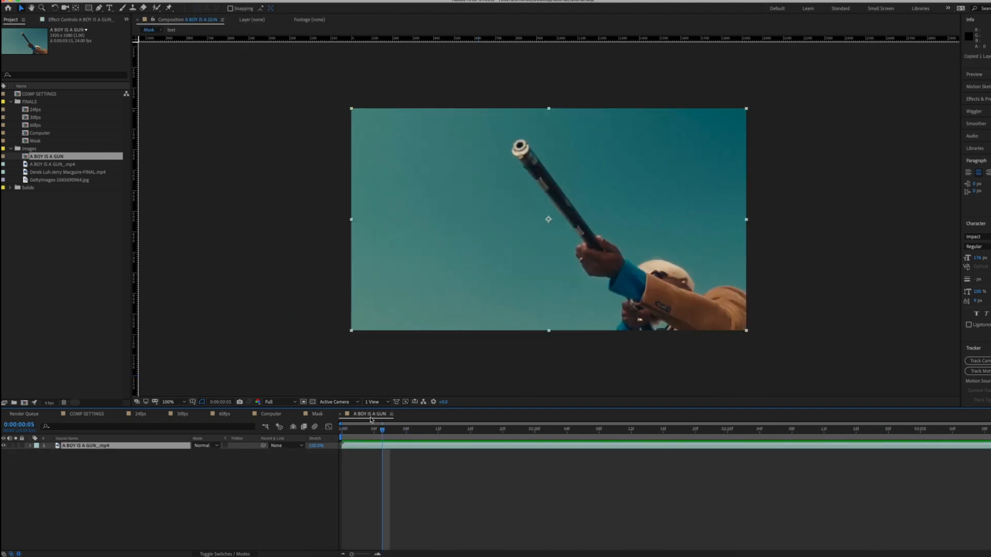
key("ctrl+v")
Play the composition from the start to check the animated text over the video, and return to the first frame
left_click(342, 438)
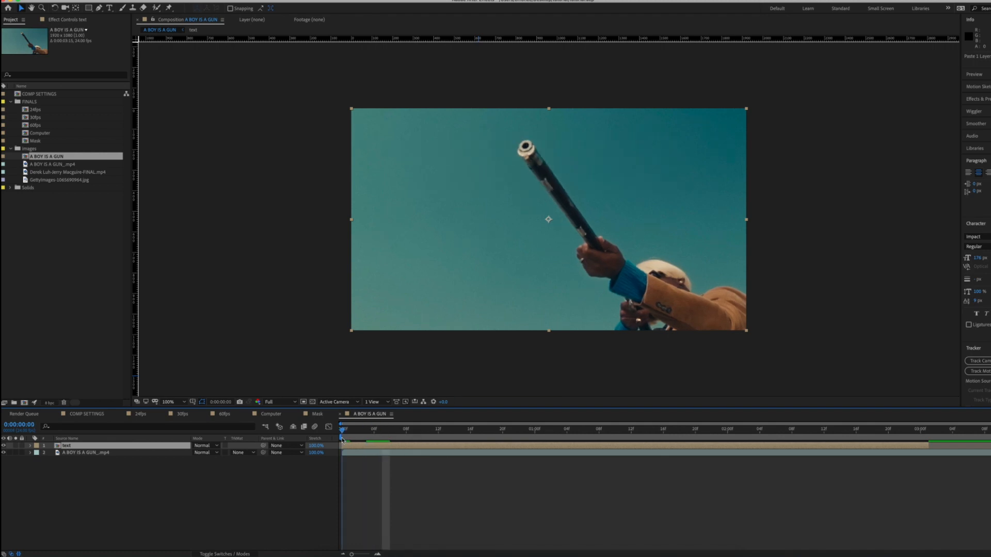
key("space")
key("space")
key("space")
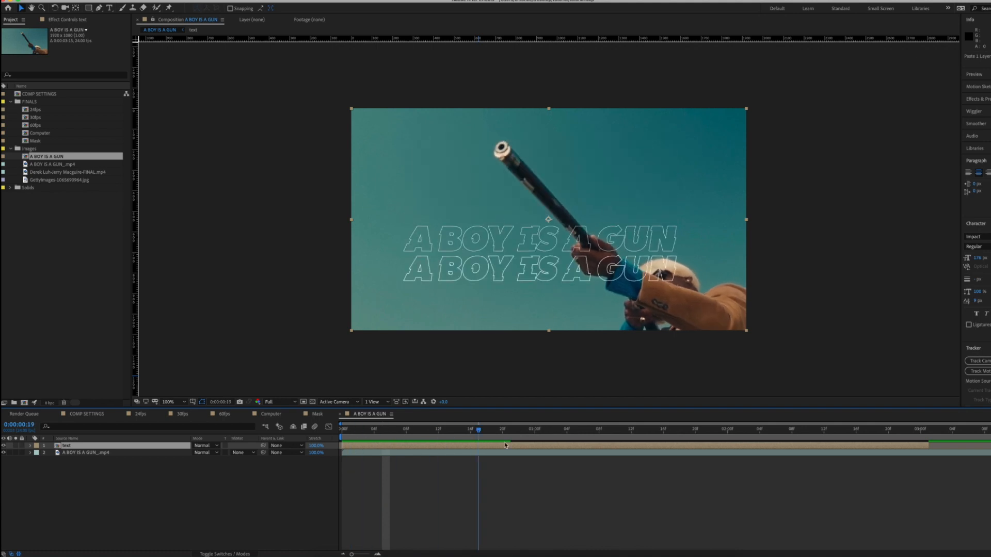
key("space")
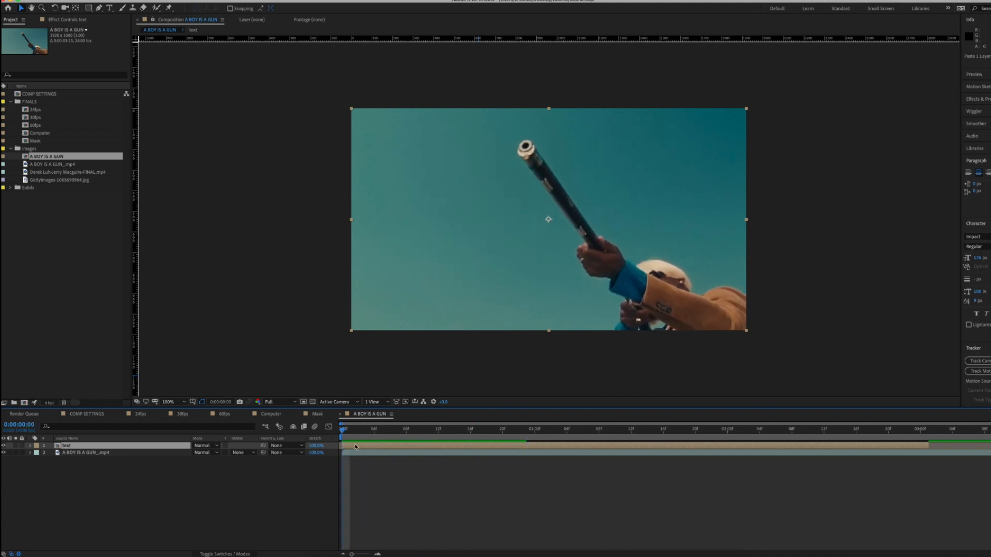
Duplicate the A BOY IS A GUN_.mp4 layer and move the copy above the text layer
left_click(251, 491)
left_click(82, 452)
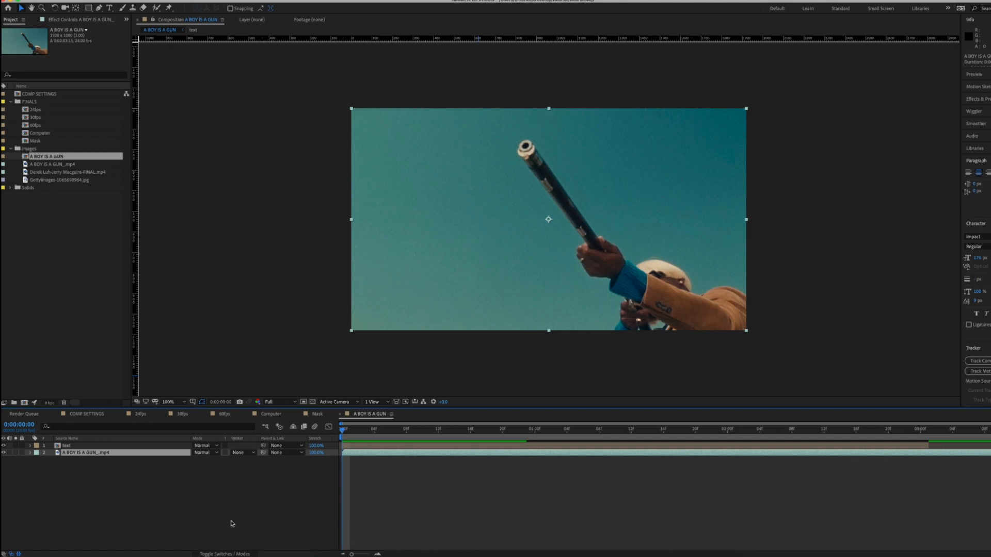
key("super+d")
left_click_drag(124, 453, 123, 445)
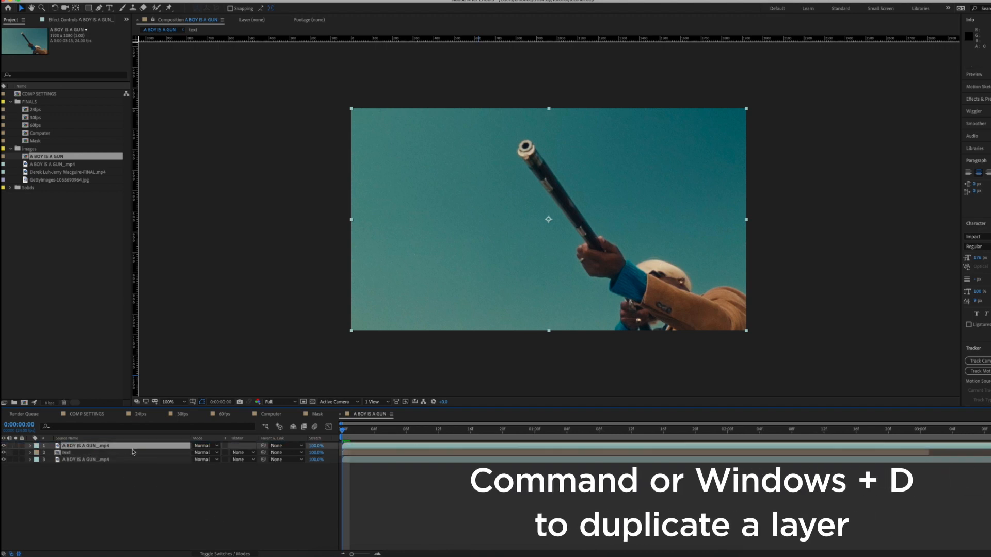
Start a Pen tool mask on the top video layer where the blue sleeve meets the hat, tracing along the cuff to the wrist
left_click(73, 454)
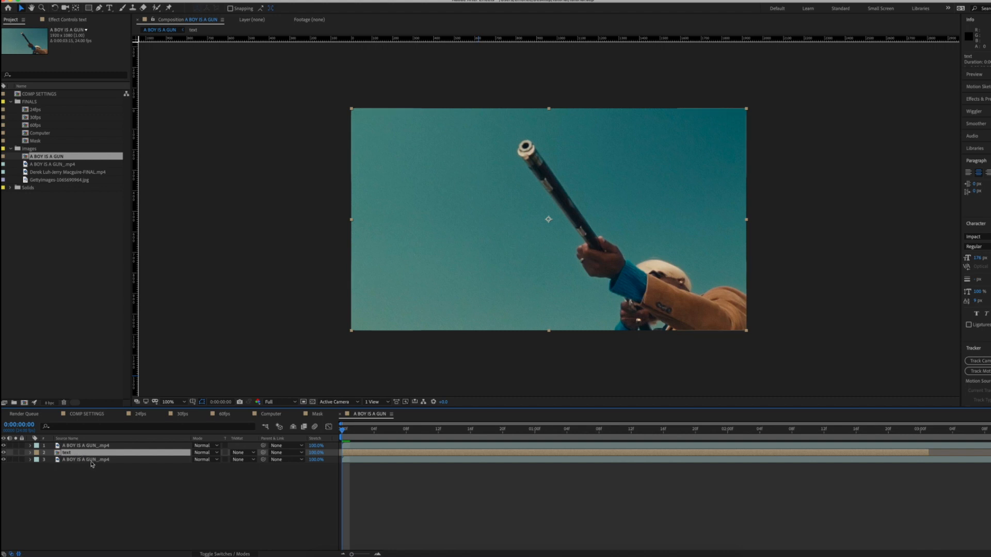
left_click(92, 460)
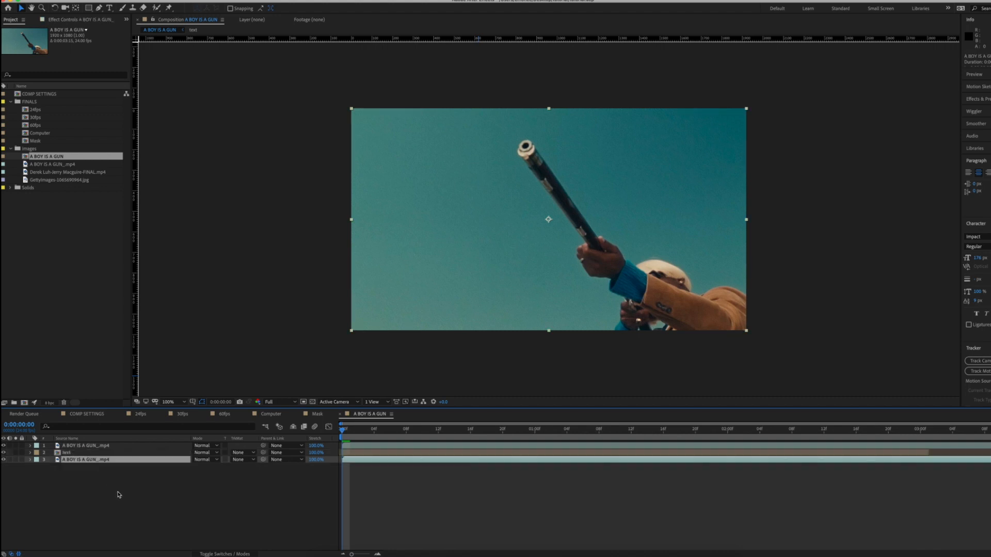
left_click(100, 447)
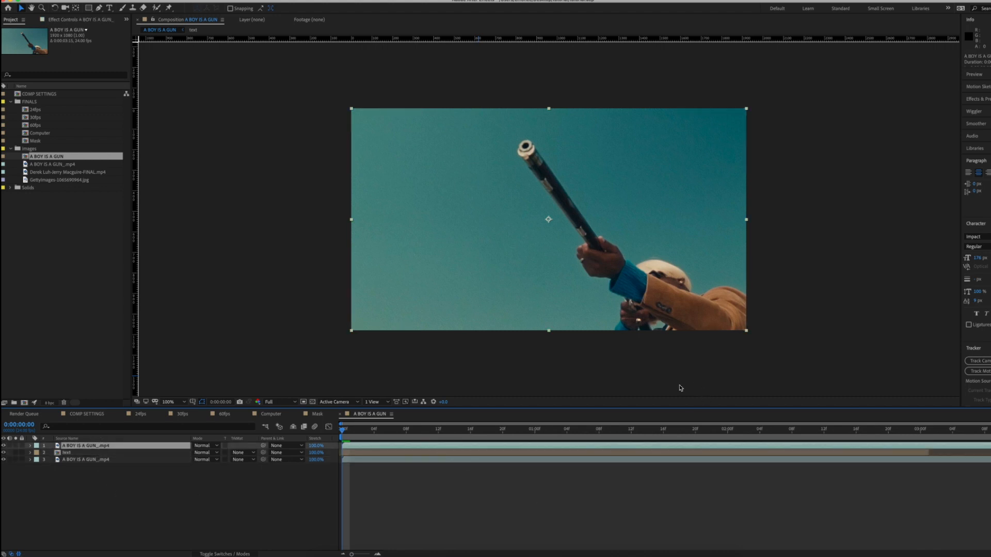
key("g")
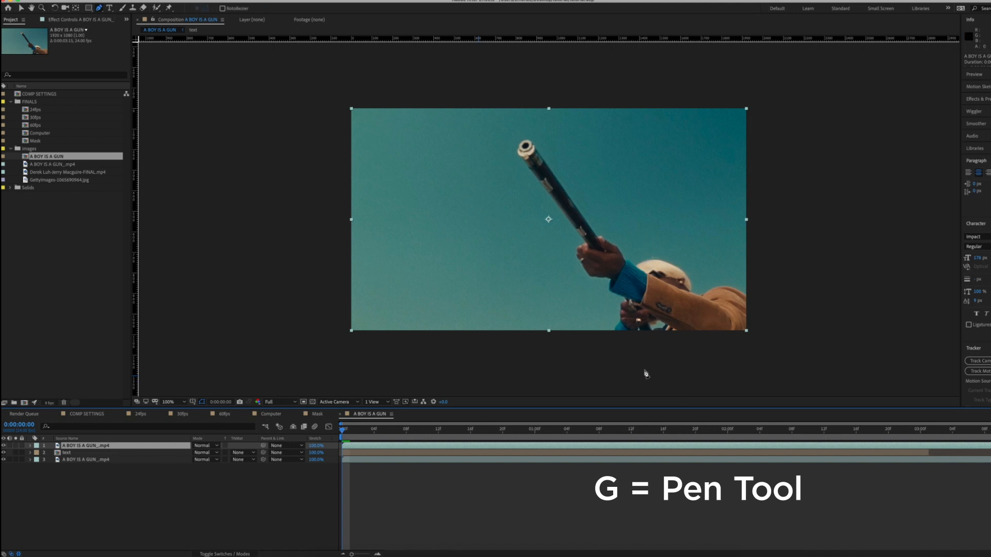
key("period")
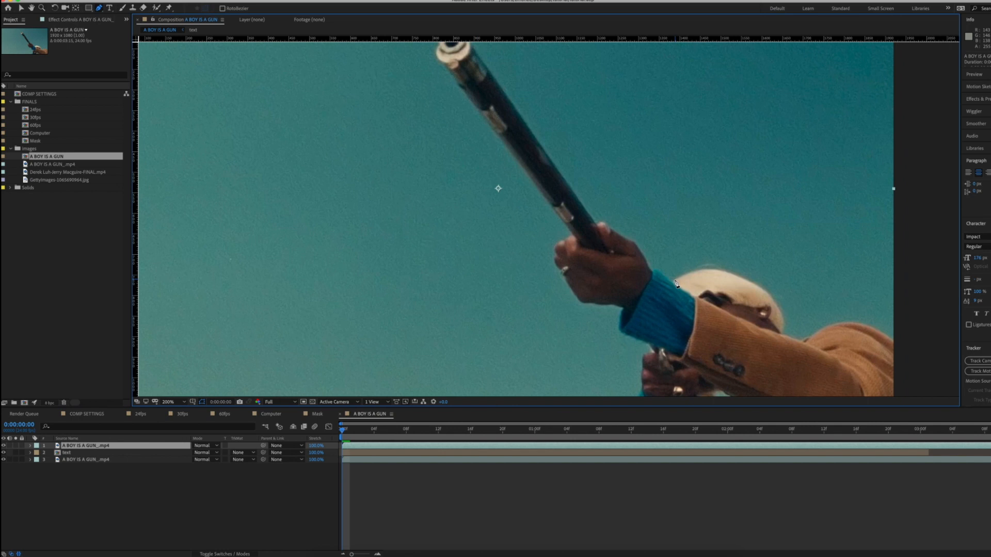
key("period")
scroll(720, 304, "right", 5)
left_click(639, 311)
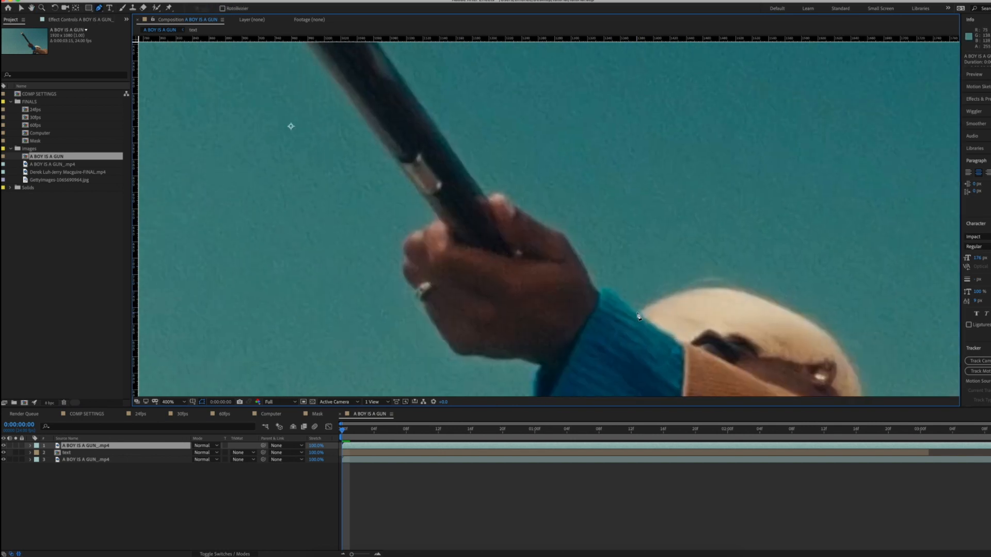
left_click(614, 295)
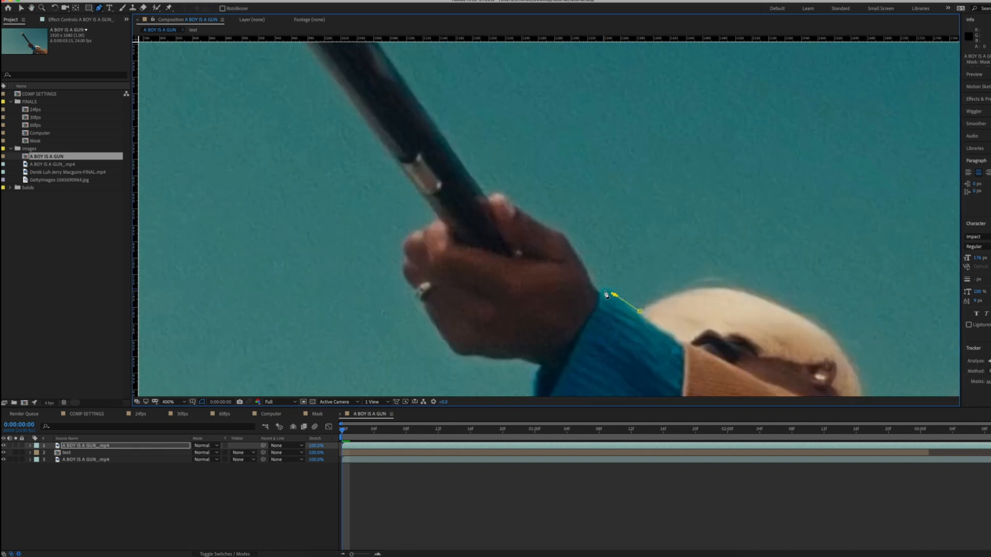
key("ctrl+z")
left_click(612, 294)
left_click_drag(612, 292, 599, 295)
left_click_drag(597, 293, 597, 291)
Continue the mask path over the back of the hand and around the thumb to the gun barrel
left_click_drag(578, 256, 571, 247)
mouse_move(542, 226)
left_mouse_down()
mouse_move(523, 217)
mouse_move(548, 228)
left_mouse_up()
left_click(516, 209)
left_click(499, 194)
left_click(486, 198)
Trace the mask path along the upper edge of the gun barrel and around the muzzle
left_click_drag(491, 171, 518, 304)
left_click(430, 216)
left_click_drag(501, 143, 614, 302)
left_click(413, 188)
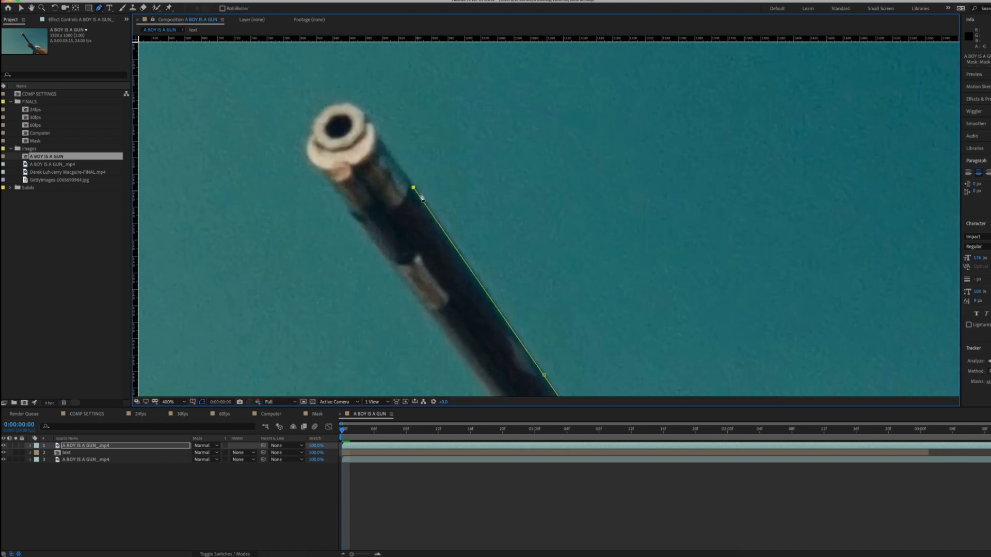
left_click(376, 131)
left_click_drag(331, 103, 315, 133)
Bring the mask path back along the lower edge of the gun barrel towards the hand
left_click_drag(320, 181, 245, 84)
left_click(316, 171)
left_click_drag(427, 298, 378, 174)
left_click(395, 210)
left_click_drag(395, 210, 397, 214)
left_click(455, 293)
left_click_drag(463, 312, 452, 257)
Extend the mask path around the knuckles and fingers gripping the gun
left_click(430, 247)
left_click(409, 277)
left_click_drag(409, 294, 439, 342)
left_click(420, 308)
left_click_drag(506, 348, 419, 139)
Continue the mask path along the underside of the gun hand and wrist to the edge of the blue cuff
left_click_drag(372, 162, 375, 166)
left_click(401, 164)
left_click(436, 169)
left_click(461, 175)
left_click(450, 187)
left_click_drag(452, 191, 450, 199)
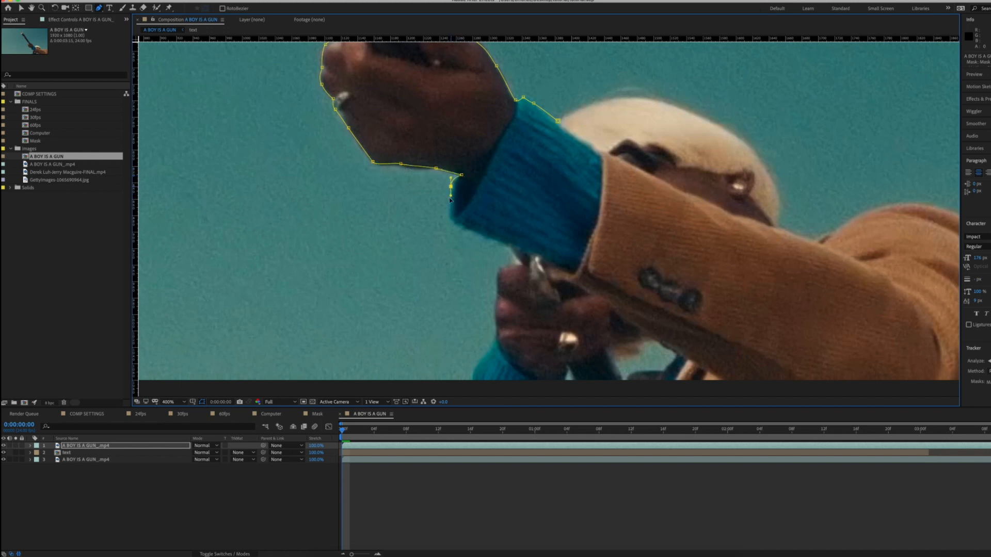
Trace the mask path along the lower edge of the blue cuff and down to the man's second hand
left_click(451, 222)
left_click(483, 235)
left_click(507, 247)
left_click(505, 263)
left_click(498, 267)
left_click(498, 295)
left_click_drag(508, 324, 478, 248)
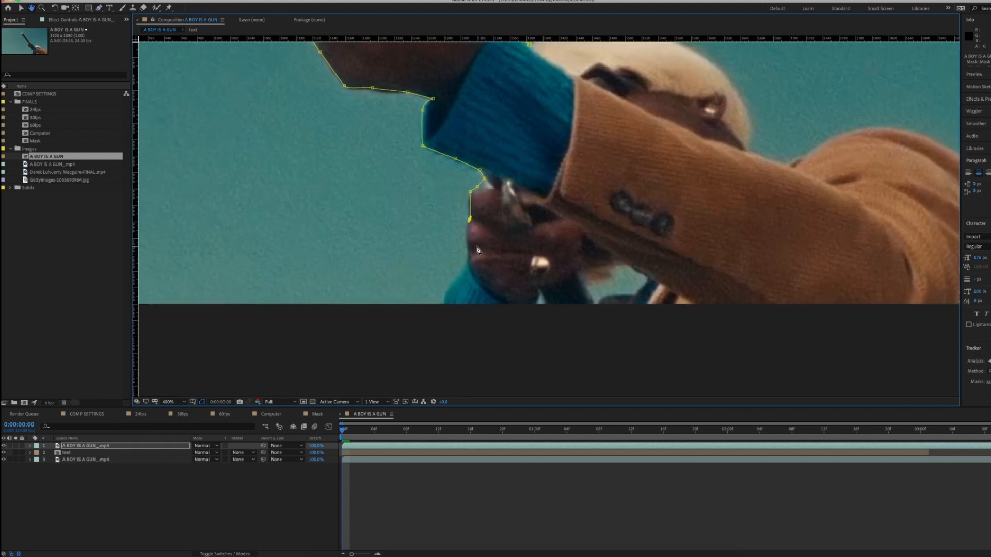
Take the mask path down the second hand and sleeve, then outside the frame around its lower-right corner
left_click(467, 249)
left_click(467, 264)
left_click(447, 290)
left_click(438, 312)
left_click_drag(802, 347, 526, 299)
left_click(744, 290)
left_click_drag(754, 105, 788, 162)
left_click_drag(780, 211, 774, 250)
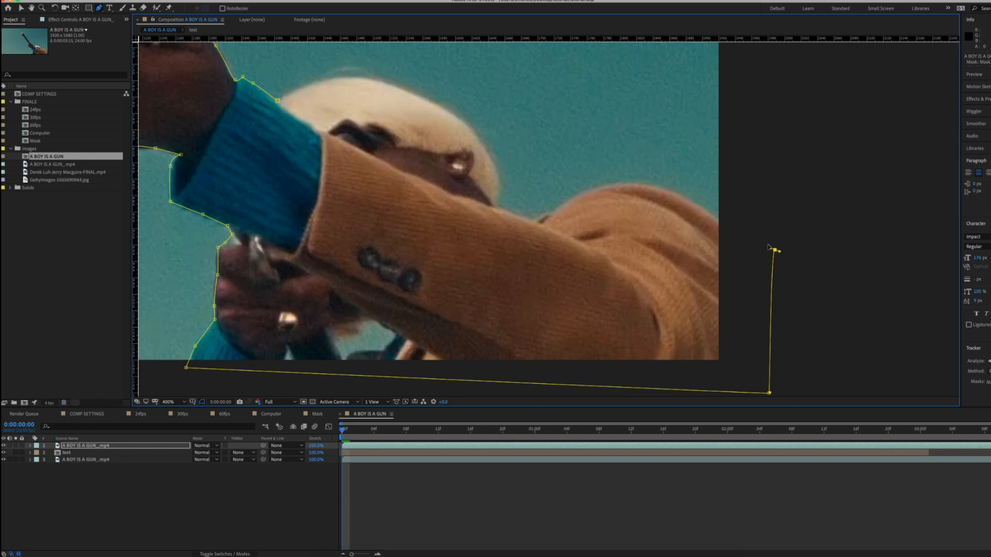
Trace the mask path over the shoulder of the brown coat and up the back of the head
left_click_drag(706, 209, 697, 201)
left_click_drag(628, 183, 597, 185)
left_click_drag(534, 220, 506, 221)
left_click(498, 210)
left_click_drag(500, 183, 497, 175)
left_click(465, 125)
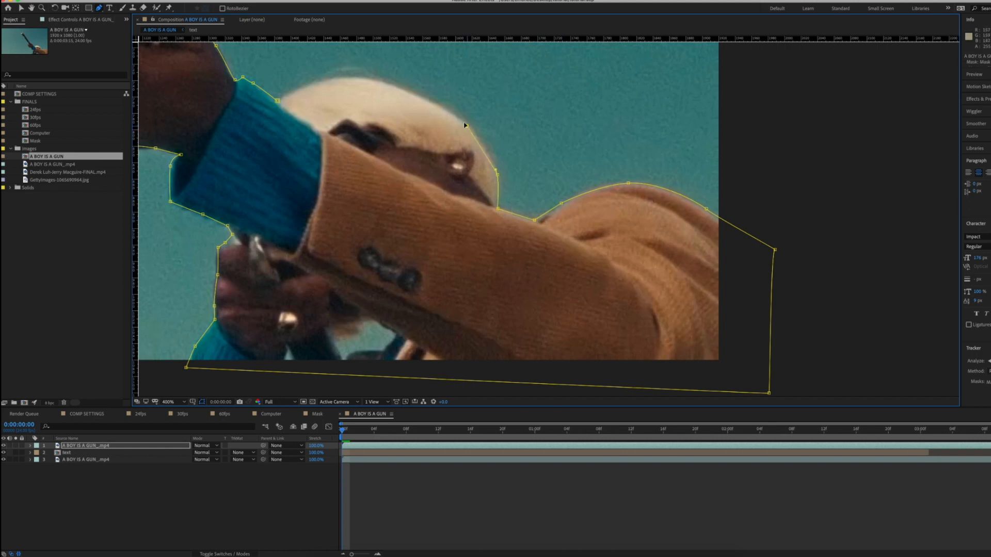
Curve the mask path over the blond hair and close it at its starting point beside the cuff
mouse_move(398, 86)
left_mouse_down()
mouse_move(375, 75)
mouse_move(387, 83)
left_mouse_up()
left_click_drag(315, 81, 305, 84)
left_click(278, 101)
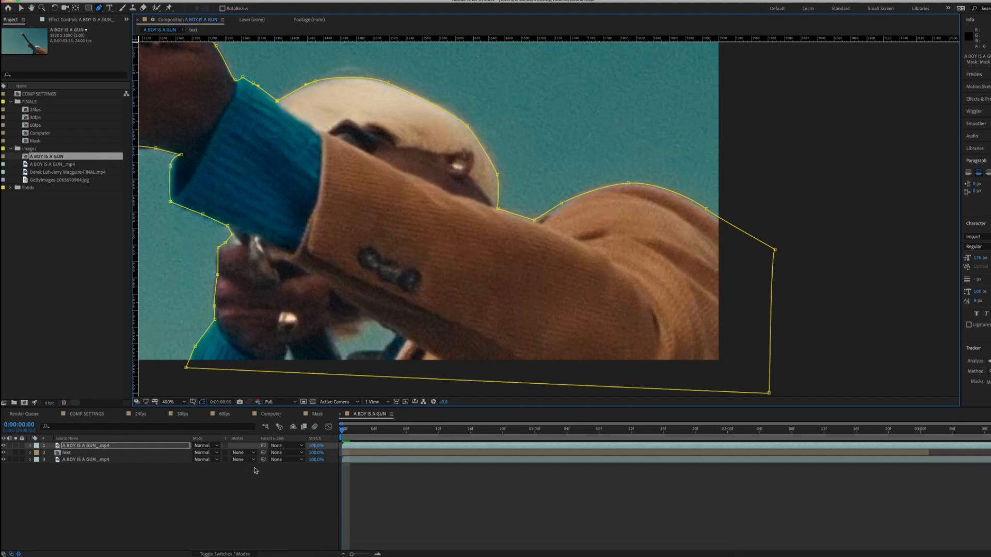
Solo the masked footage layer, preview the cutout in motion, and return to the first frame
scroll(571, 256, "down", 4)
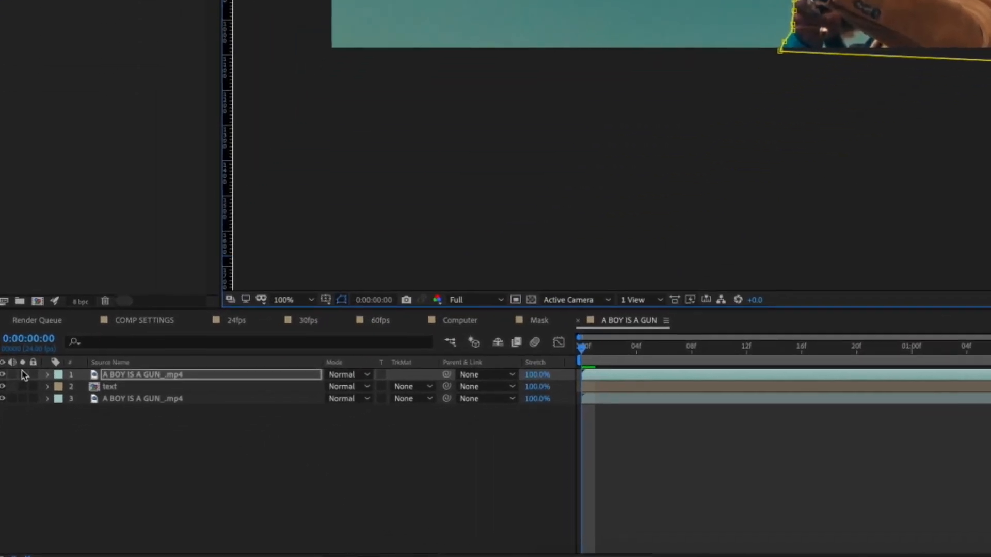
left_click(18, 423)
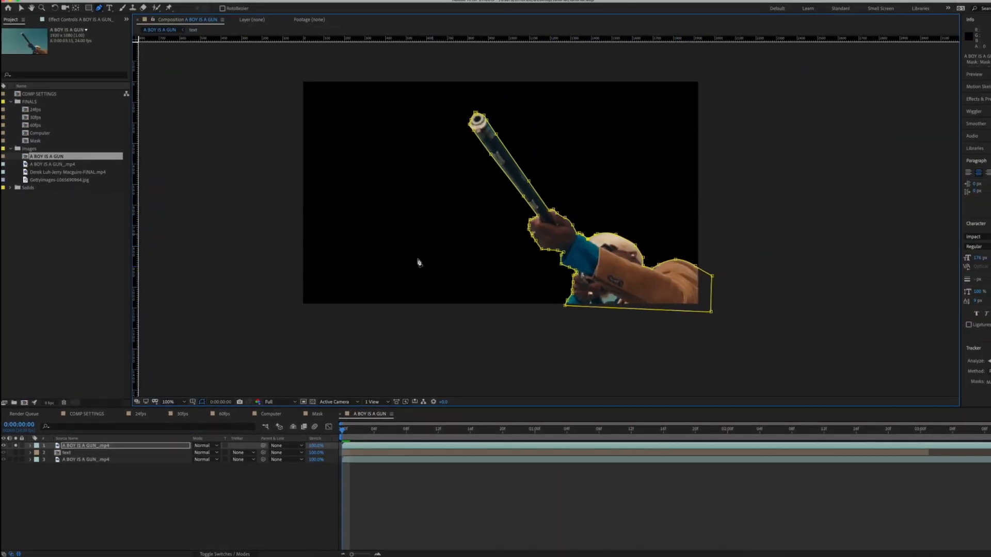
key("space")
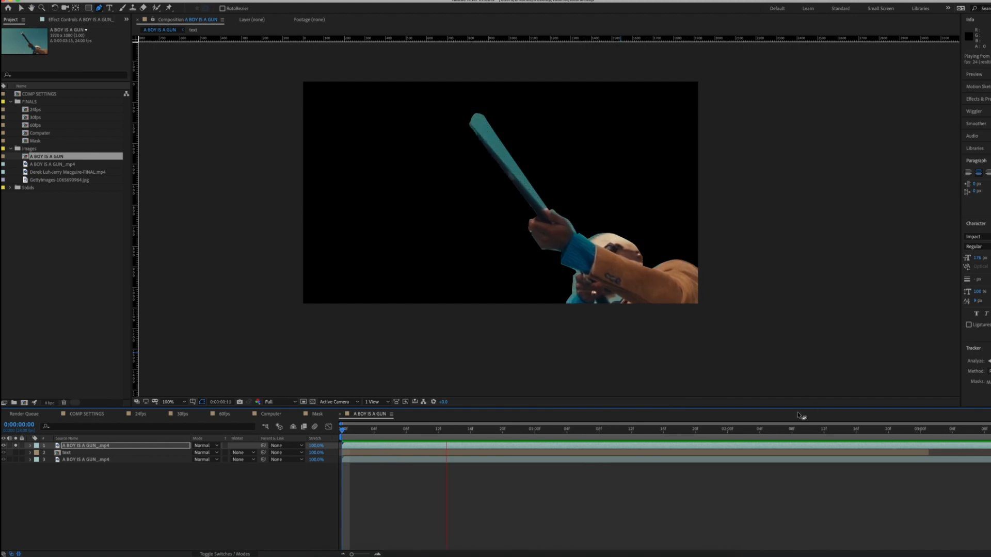
key("space")
key("Home")
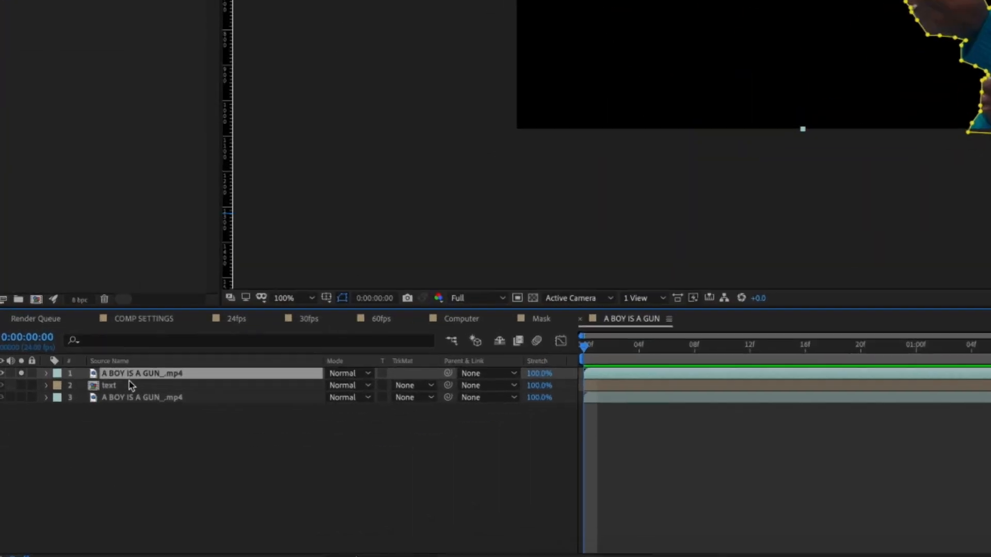
Reveal all mask properties of the top A BOY IS A GUN footage layer
key("m")
key("m")
key("m")
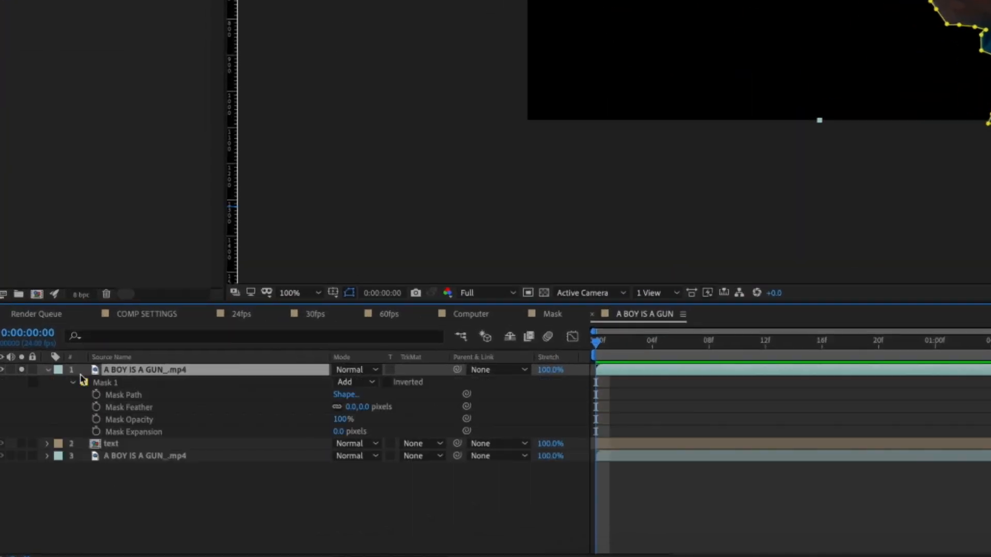
left_click(48, 370)
left_click(49, 371)
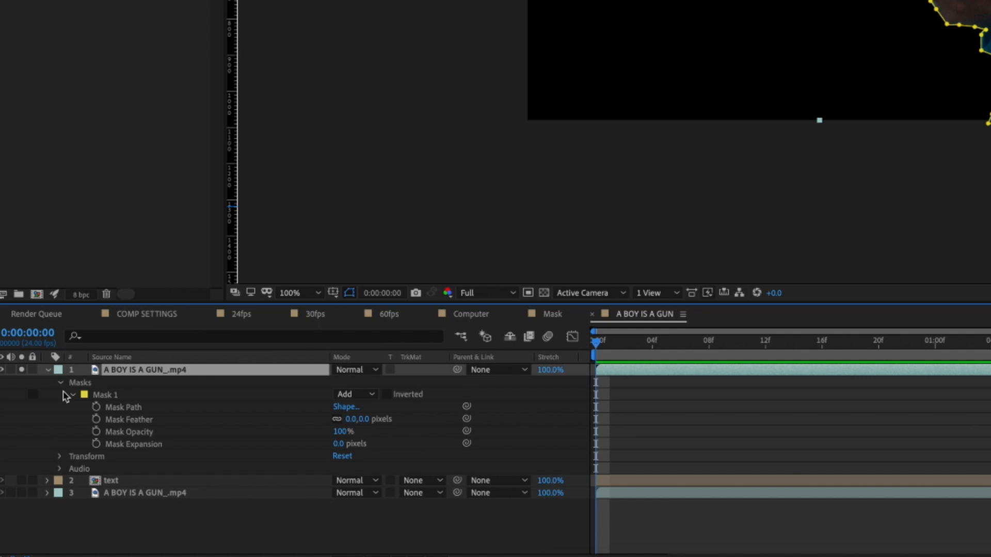
Check the mask against the footage around 0:00:02:04, then enable Mask Path keyframing at 0:00:00:00
left_click_drag(708, 343, 759, 429)
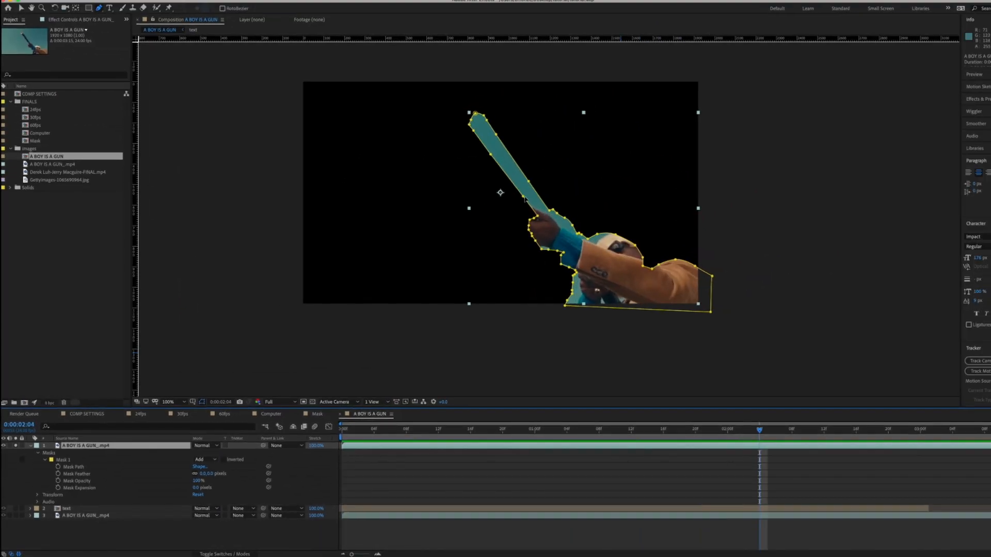
left_click_drag(523, 197, 483, 214)
left_click_drag(557, 164, 560, 162)
left_click_drag(565, 217, 574, 204)
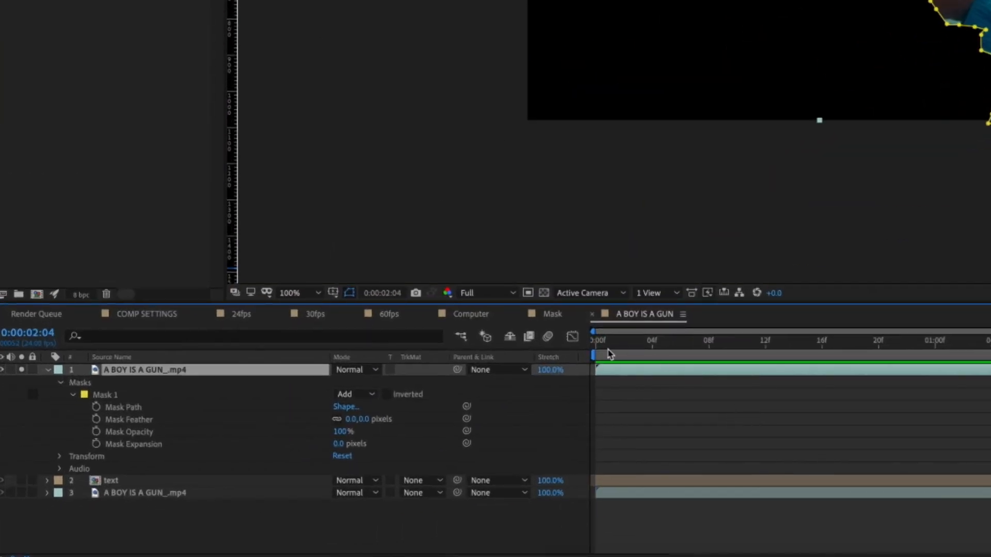
left_click_drag(608, 349, 578, 349)
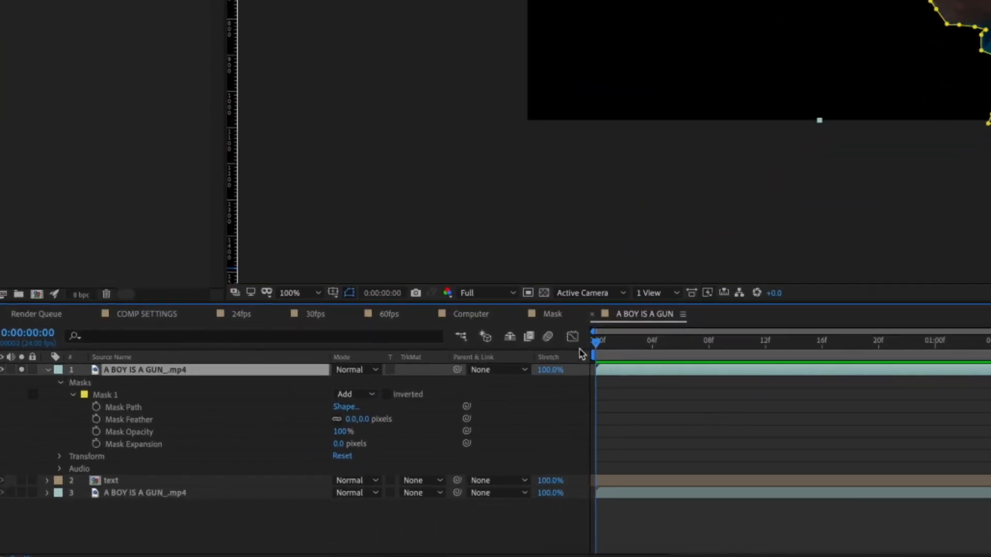
left_click(97, 407)
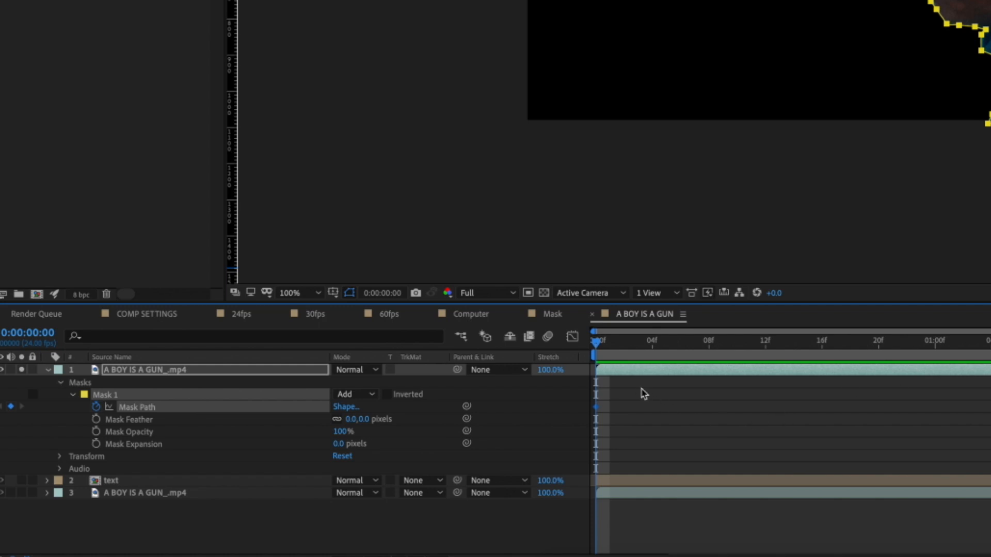
Move the mask points along the gun barrel at 0:00:01:13 to add a second Mask Path keyframe
left_click(651, 431)
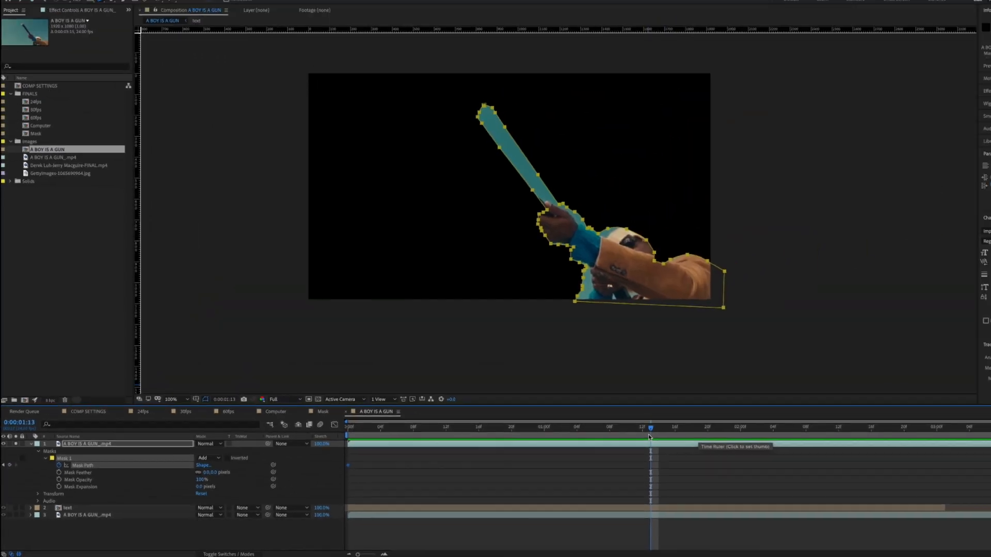
key("v")
left_click(543, 176)
left_click_drag(529, 180, 545, 175)
left_click(522, 196)
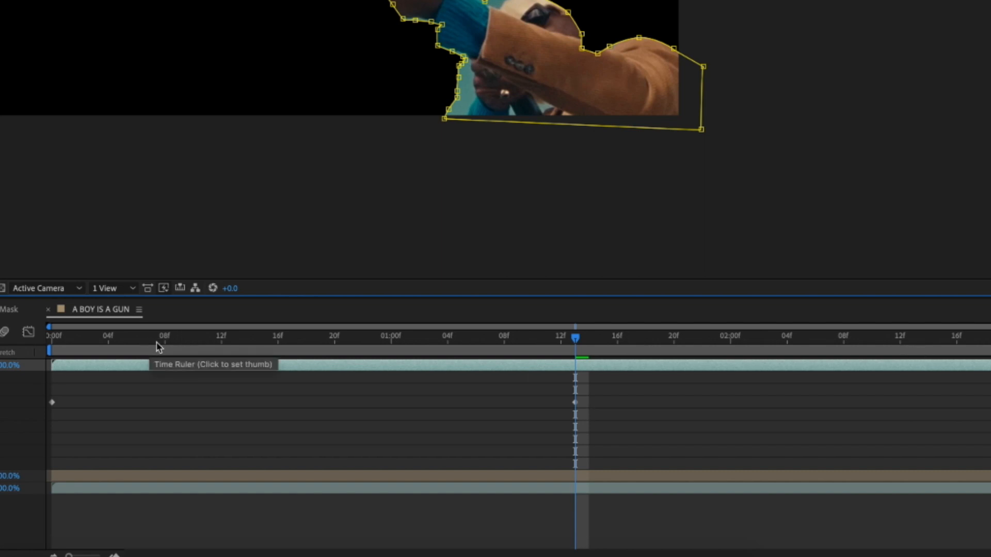
Preview the mask animation from the start and delete the Mask Path keyframe at 0:00:01:13
key("Home")
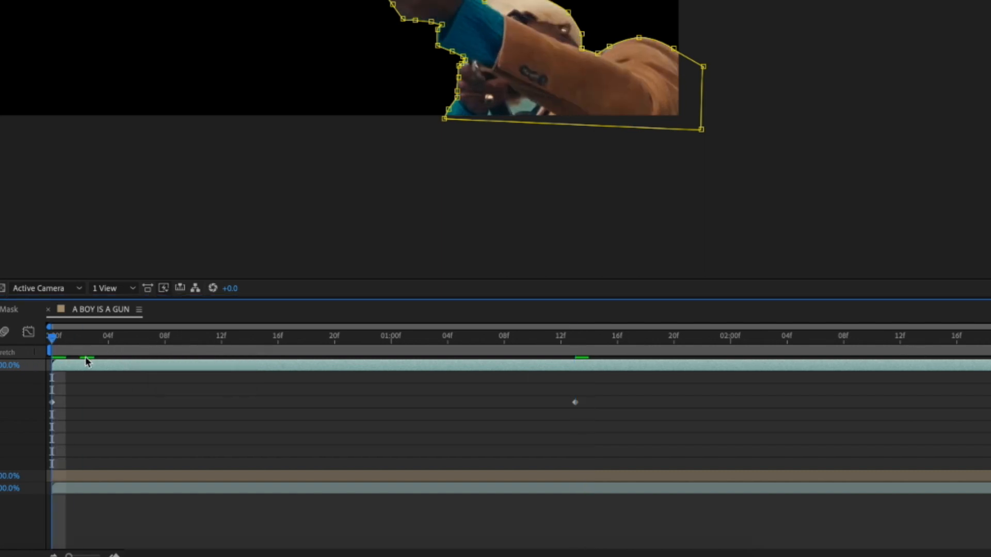
key("space")
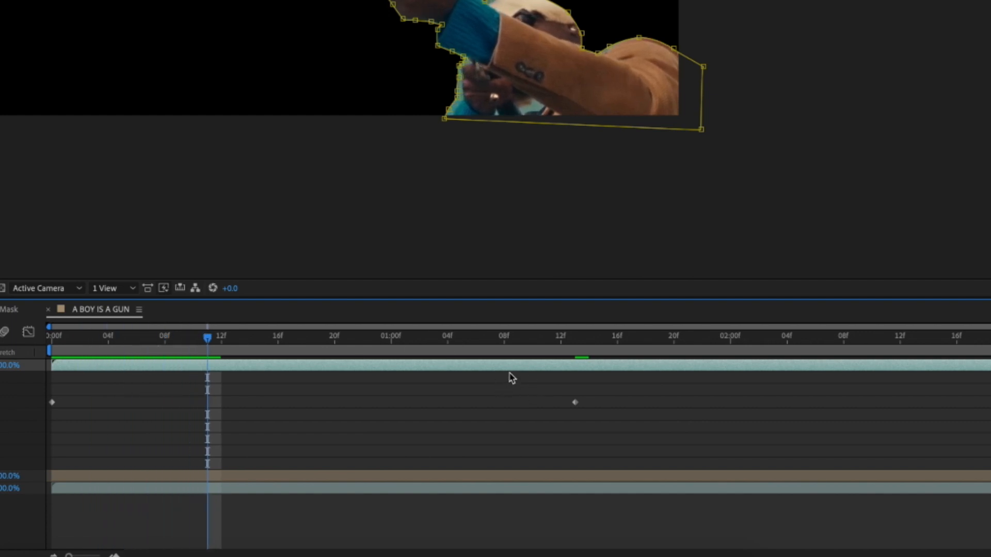
key("space")
left_click(555, 417)
left_click(575, 403)
key("Delete")
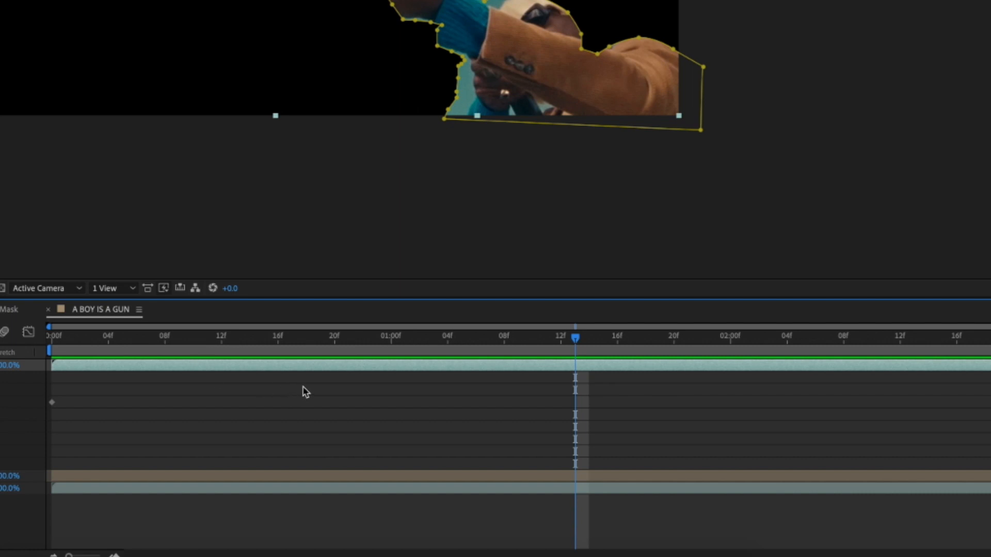
Go to 0:00:00:15 and try to select several mask points around the gun's muzzle at once
key("Home")
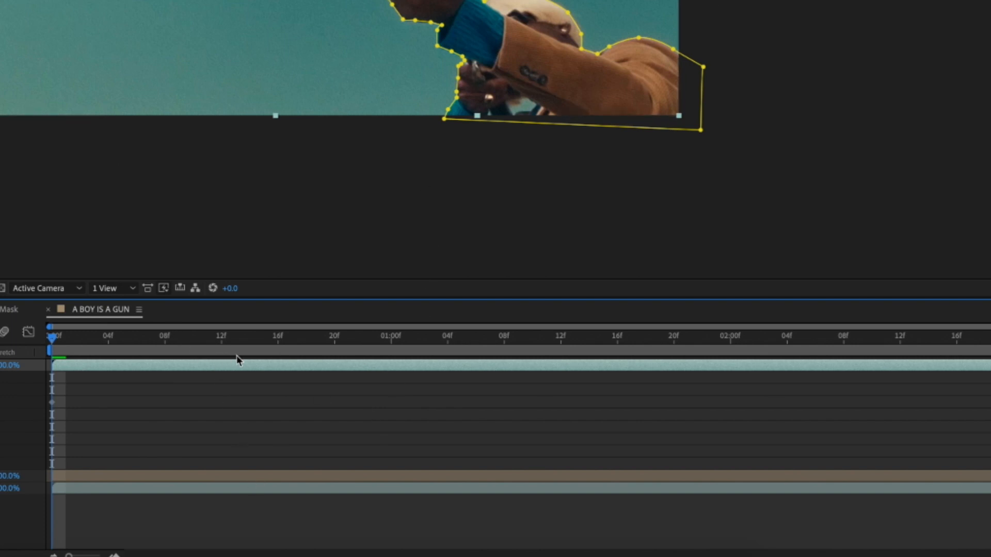
left_click_drag(179, 350, 208, 346)
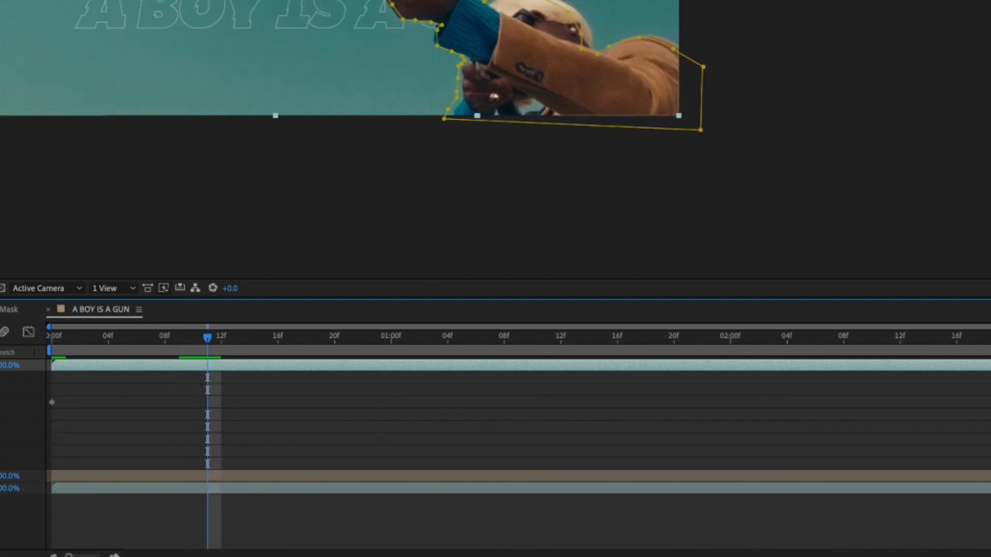
left_click_drag(210, 339, 263, 342)
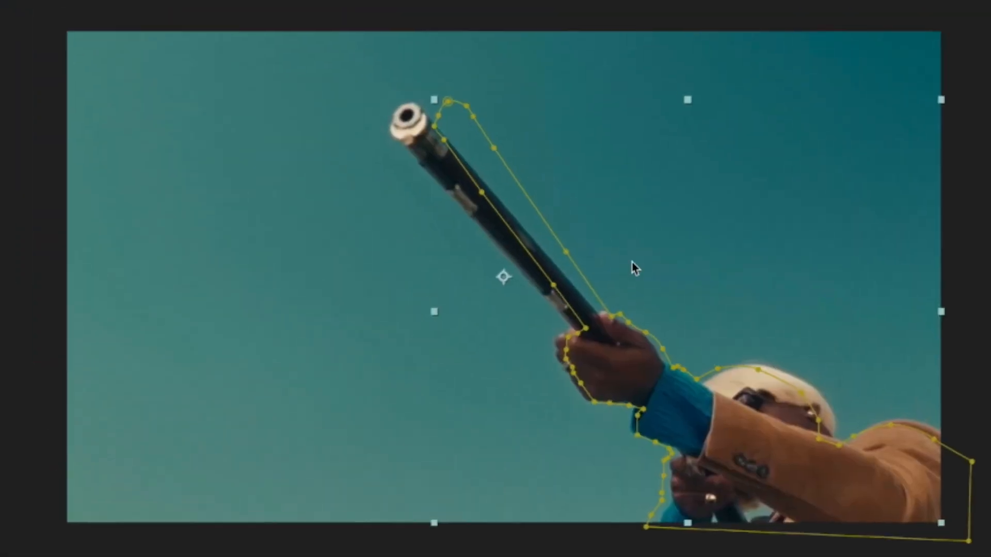
left_click(469, 111)
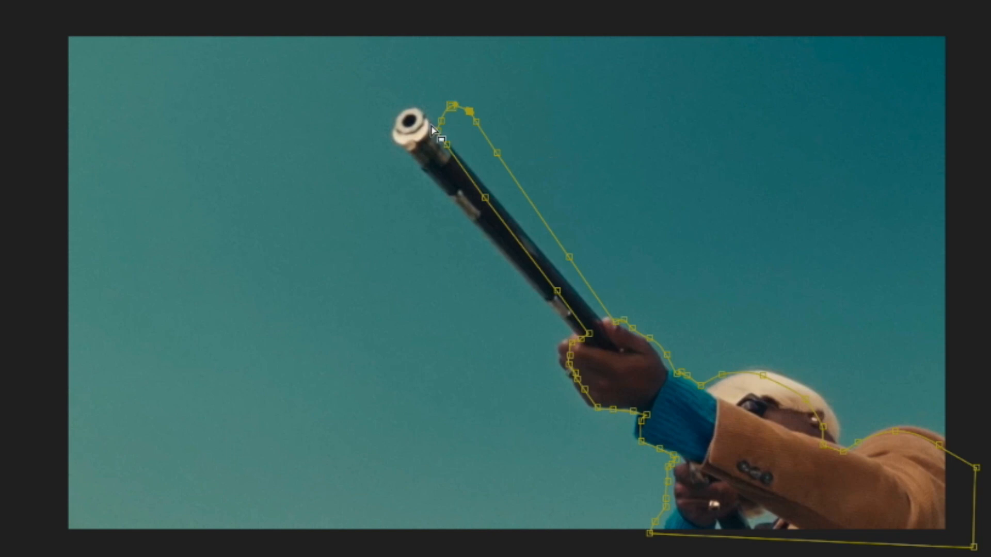
left_click_drag(524, 79, 419, 233)
left_click_drag(515, 109, 379, 264)
key("F2")
left_click(497, 154)
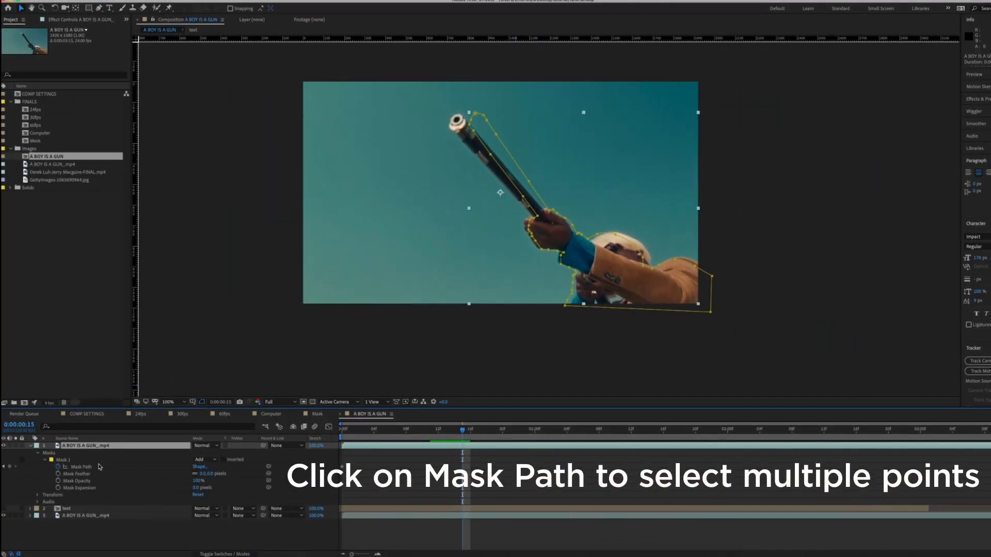
Select the Mask Path and its points around the barrel tip, undoing the trial move onto the muzzle
left_click(81, 467)
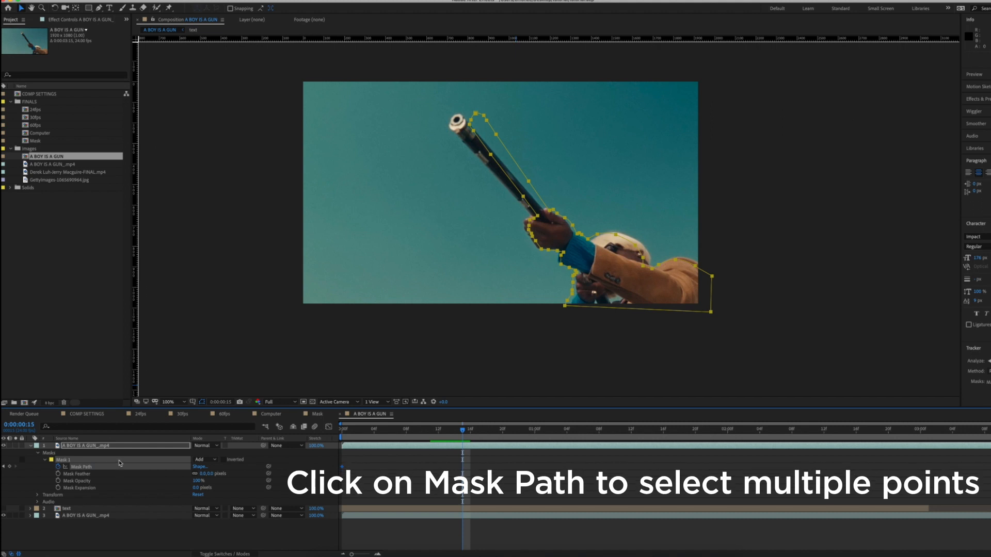
left_click_drag(514, 99, 451, 195)
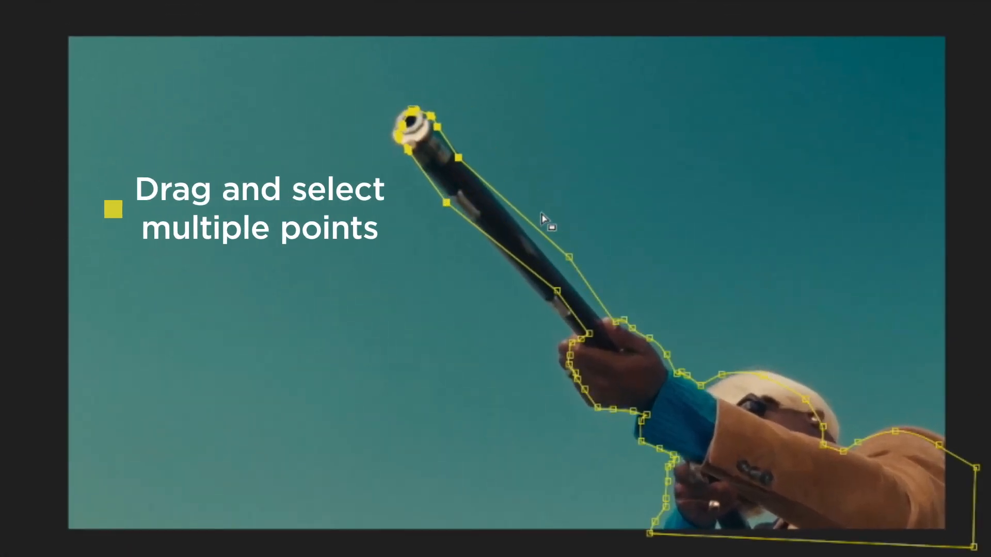
key("ctrl+z")
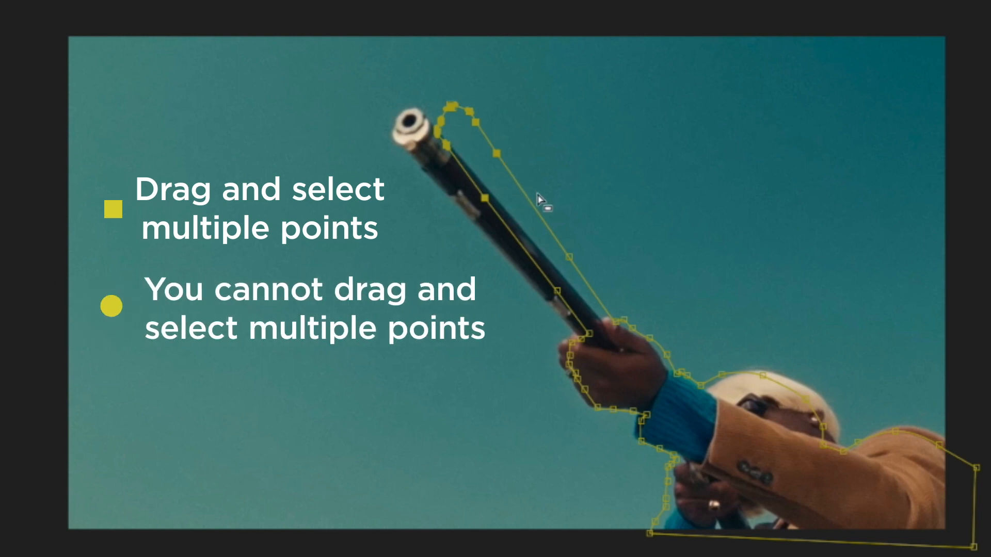
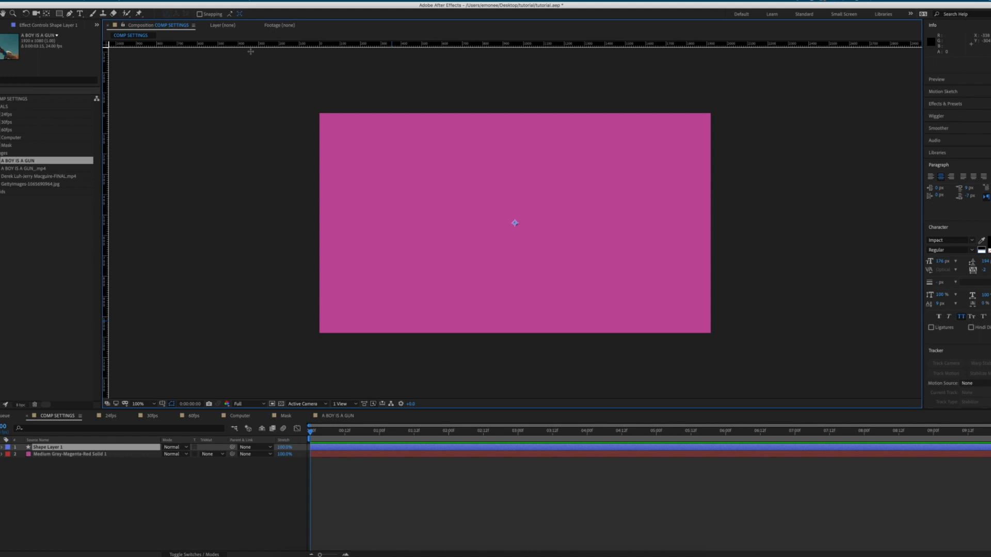
Select the magenta solid in COMP SETTINGS and view the Composition Settings without changing them
key("q")
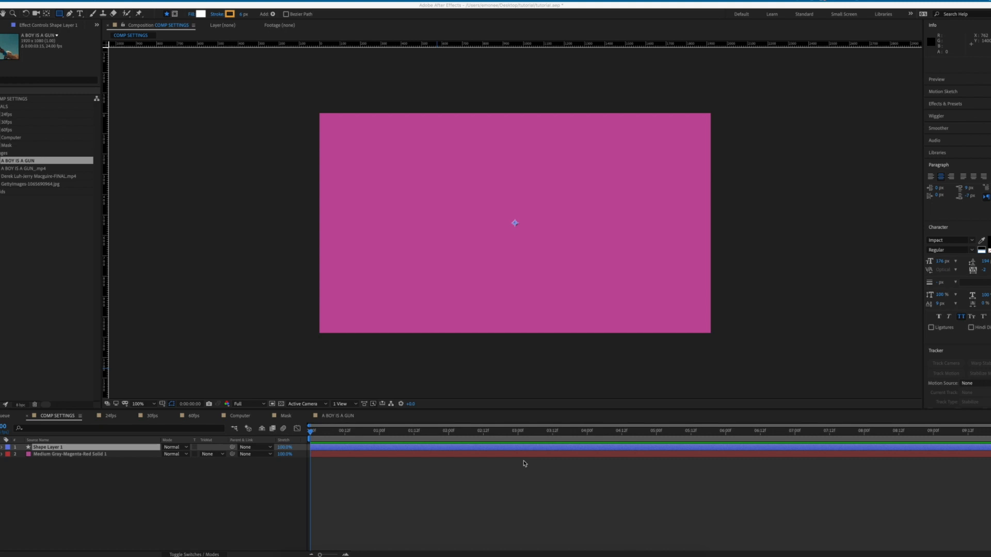
left_click(98, 455)
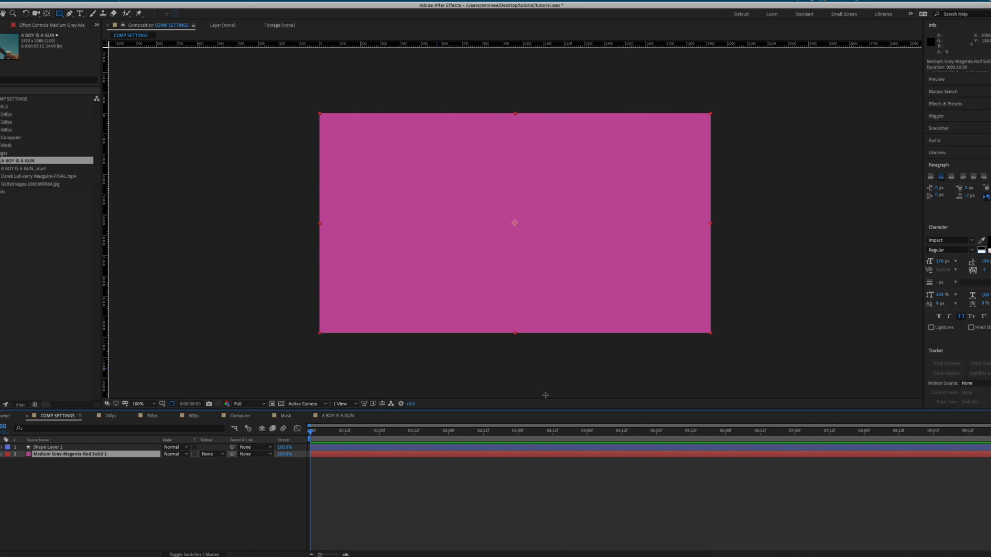
left_click(98, 2)
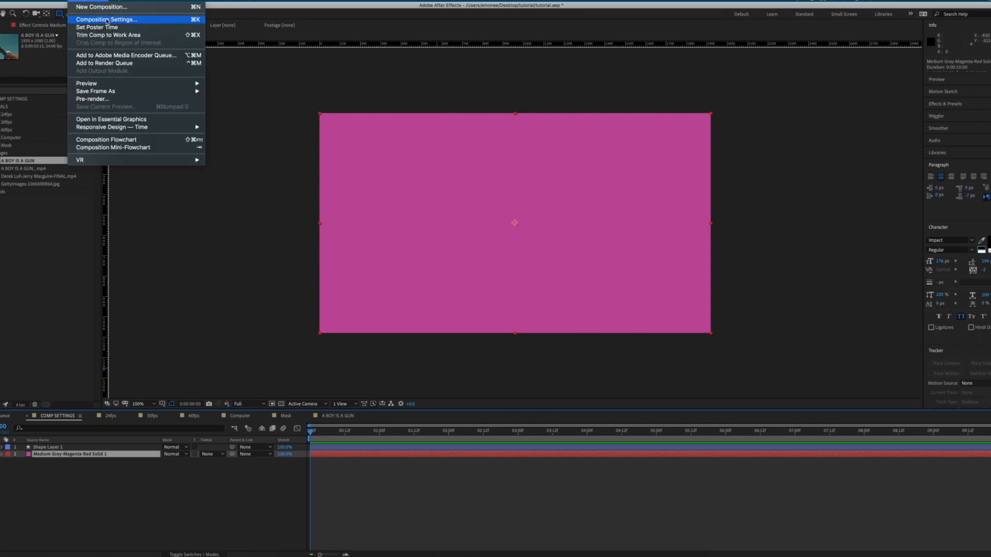
left_click(107, 20)
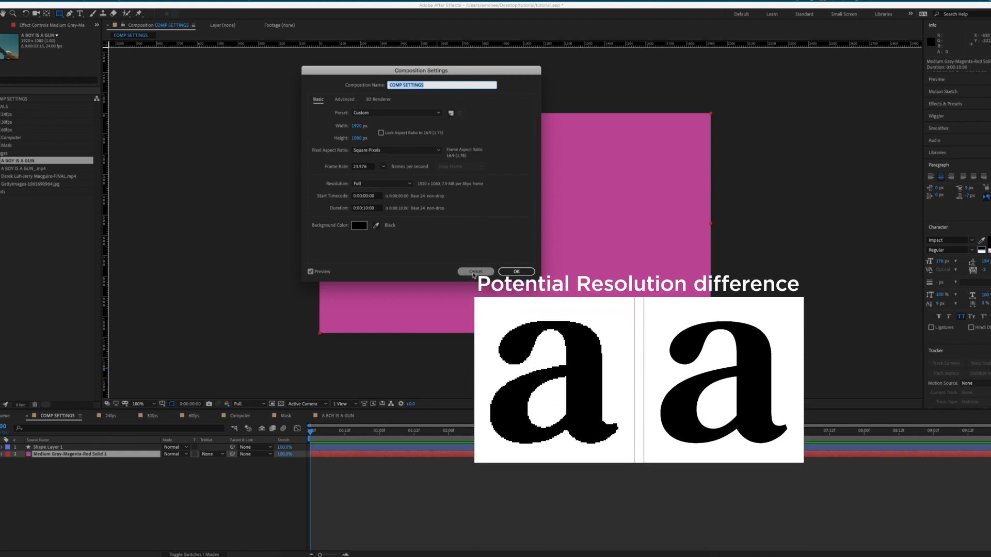
left_click(473, 271)
Draw a rectangle in the middle of the frame on Shape Layer 1
left_click(92, 448)
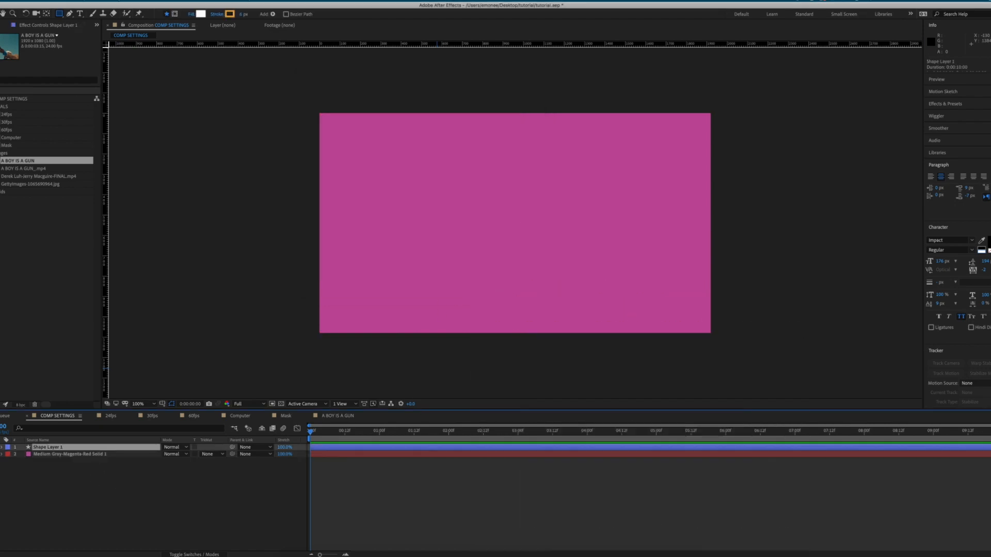
left_click(1, 454)
left_click_drag(439, 164, 640, 303)
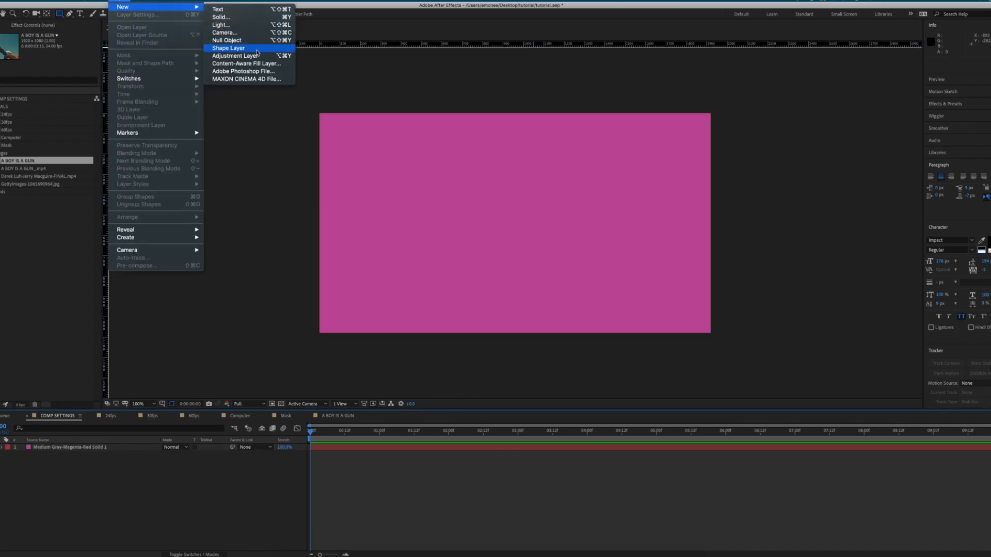
Add a new shape layer in COMP SETTINGS with a rectangle that fills the whole frame
left_click(716, 294)
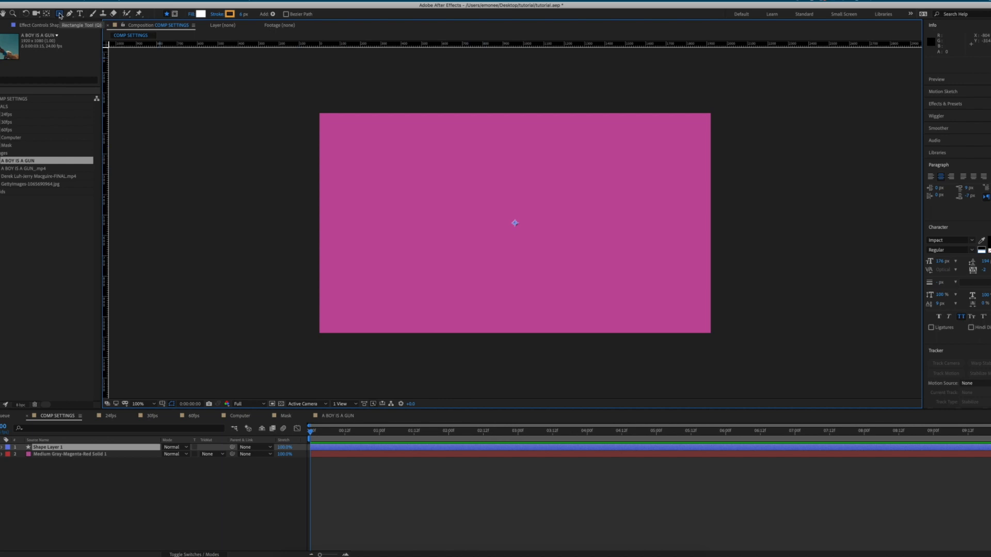
double_click(59, 15)
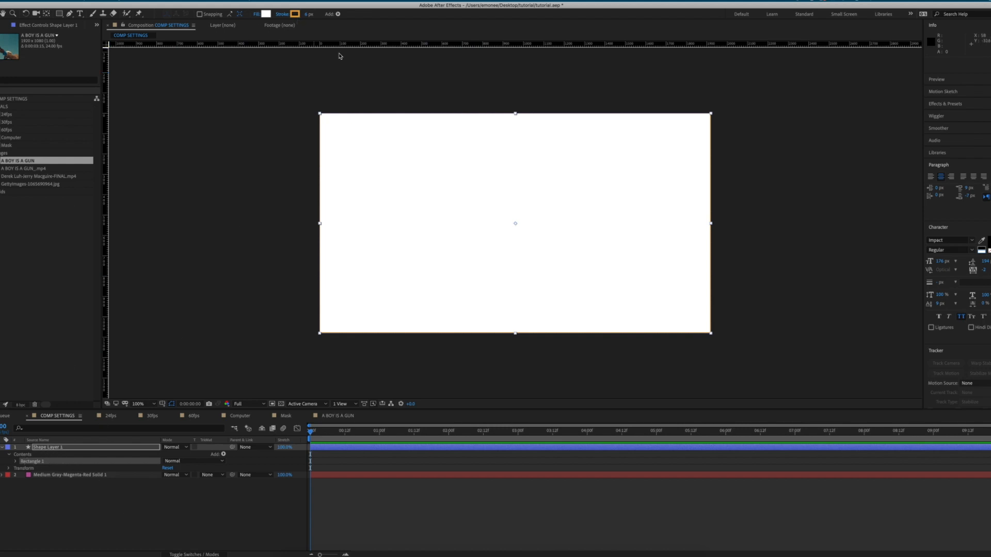
Give the rectangle a linear gradient fill running vertically, with white near the upper edge and green near the lower edge
left_click(266, 14, "alt")
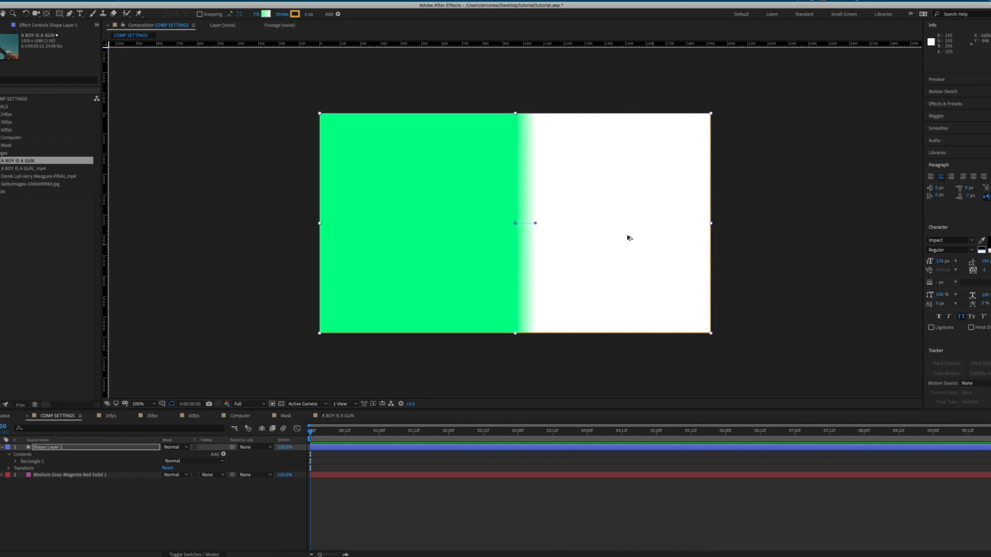
left_click_drag(535, 223, 669, 229)
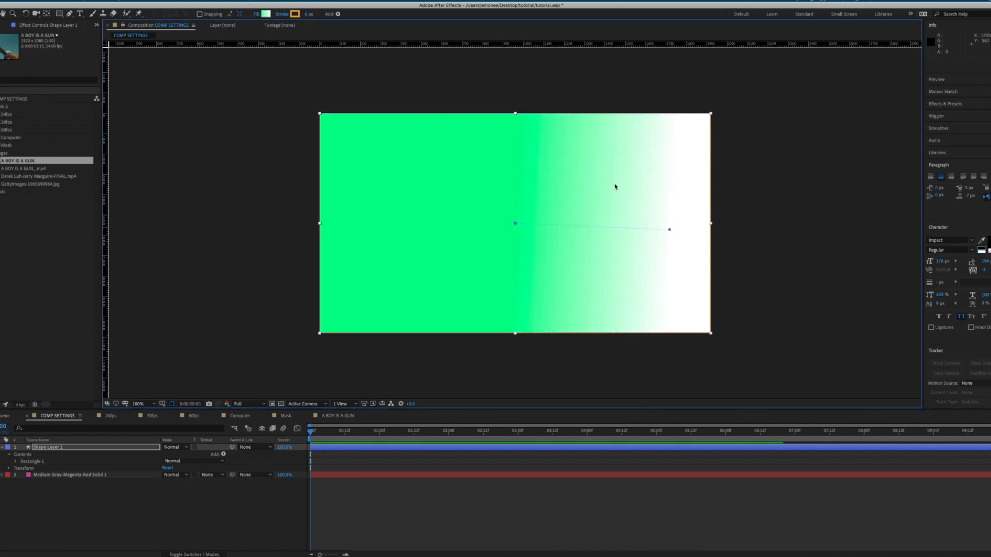
left_click(266, 14)
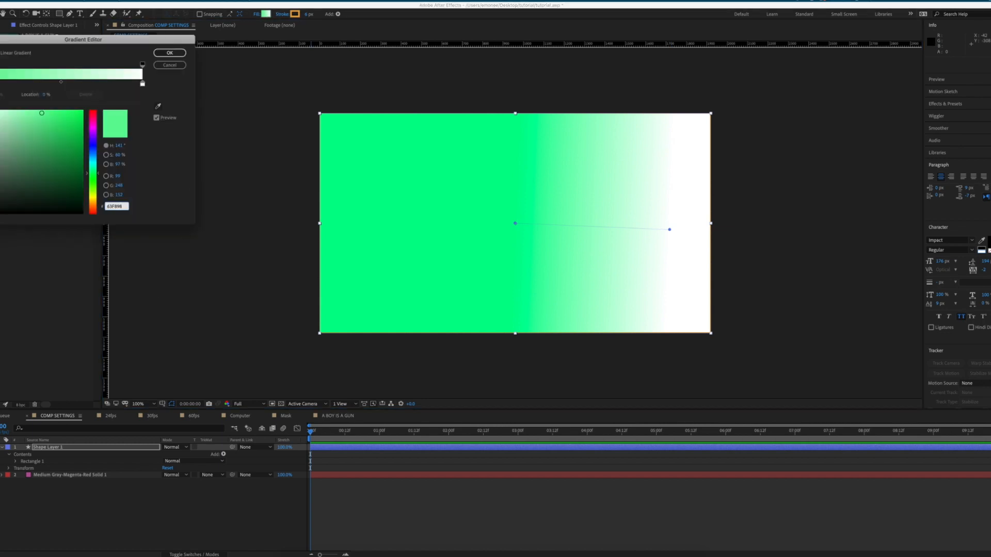
left_click(176, 66)
left_click_drag(669, 229, 531, 148)
left_click_drag(519, 267, 530, 302)
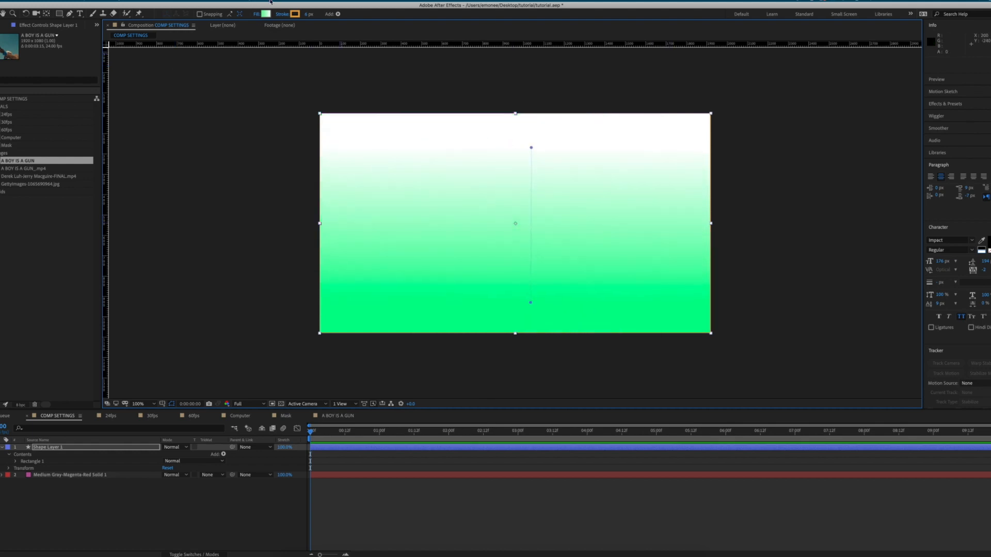
Switch the gradient fill to radial and move its start point to the centre of the frame
left_click(265, 15, "alt")
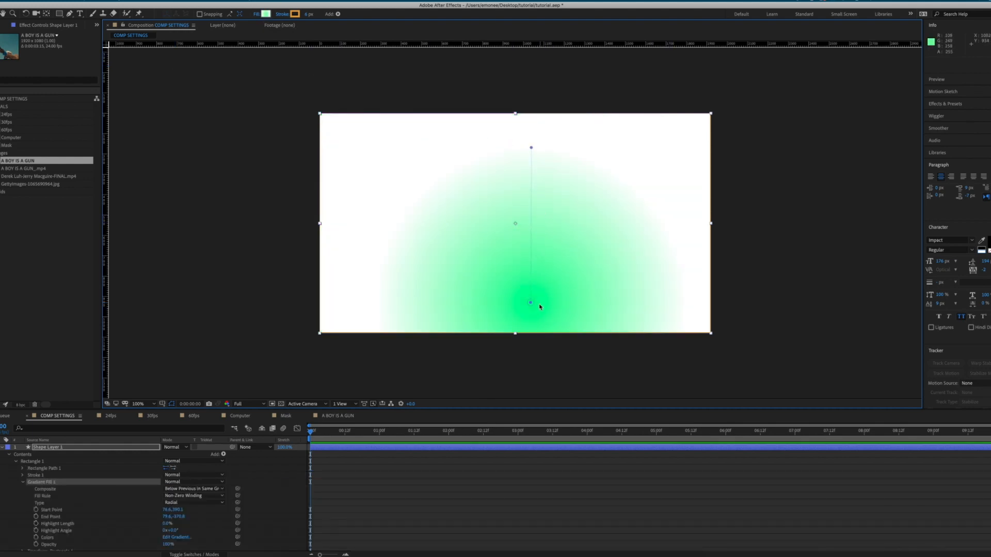
left_click_drag(532, 304, 530, 291)
left_click_drag(519, 227, 517, 224)
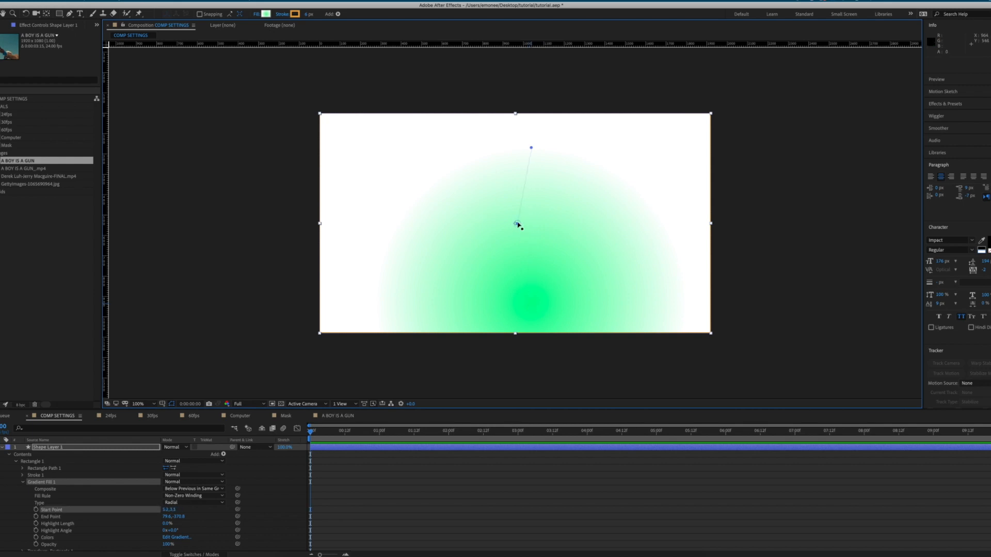
Turn off the rectangle's fill and widen its orange stroke to 60 px
left_click(266, 14, "alt")
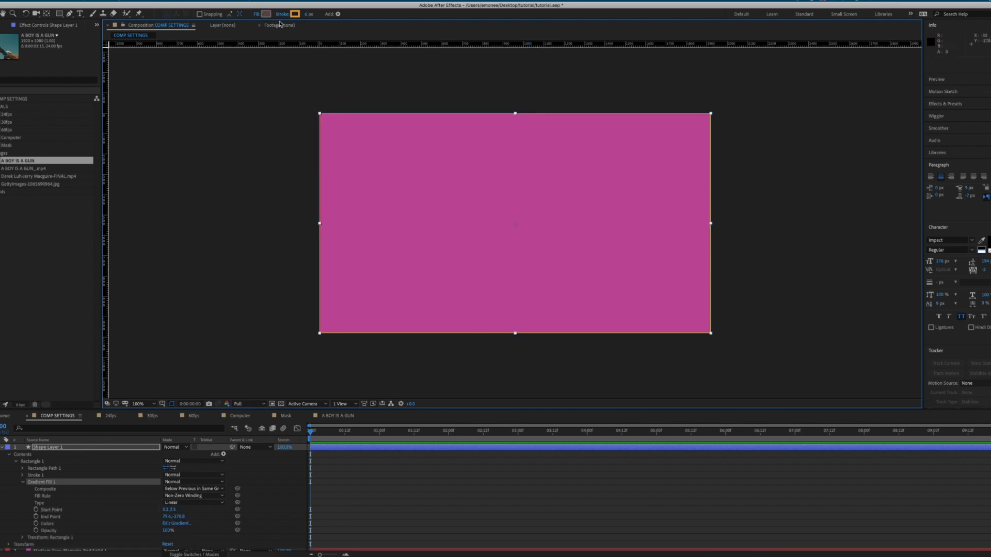
mouse_move(309, 14)
left_mouse_down()
mouse_move(343, 14)
mouse_move(331, 14)
left_mouse_up()
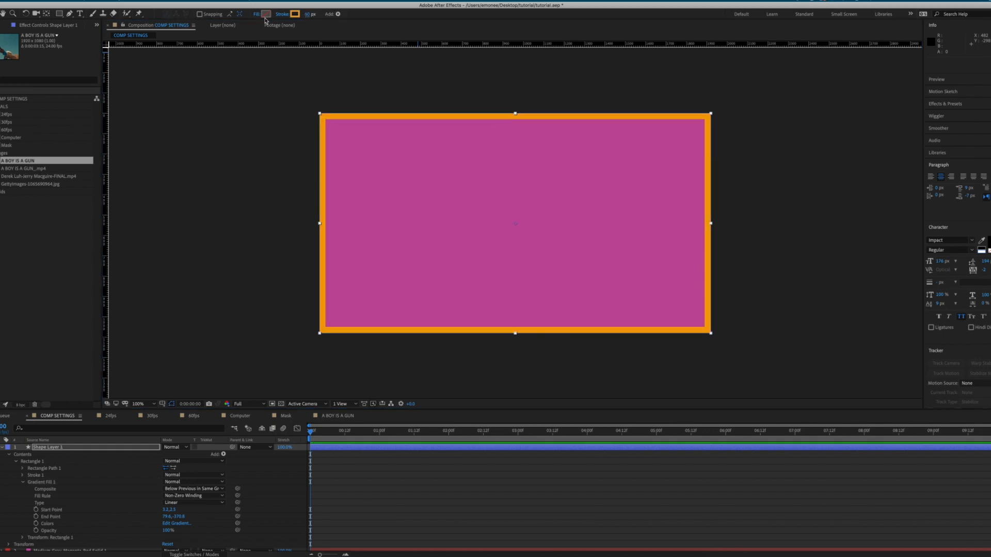
Turn off the rectangle's stroke, give it a solid light orange fill, and collapse the Gradient Stroke properties
left_click(295, 14, "alt")
left_click(294, 14, "alt")
left_click(295, 14, "alt")
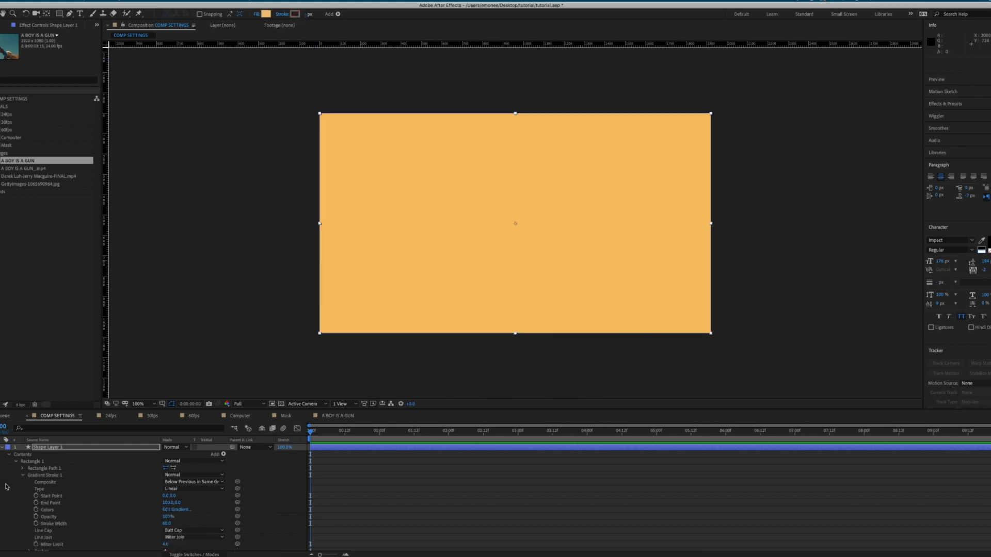
left_click(51, 448)
left_click(22, 475)
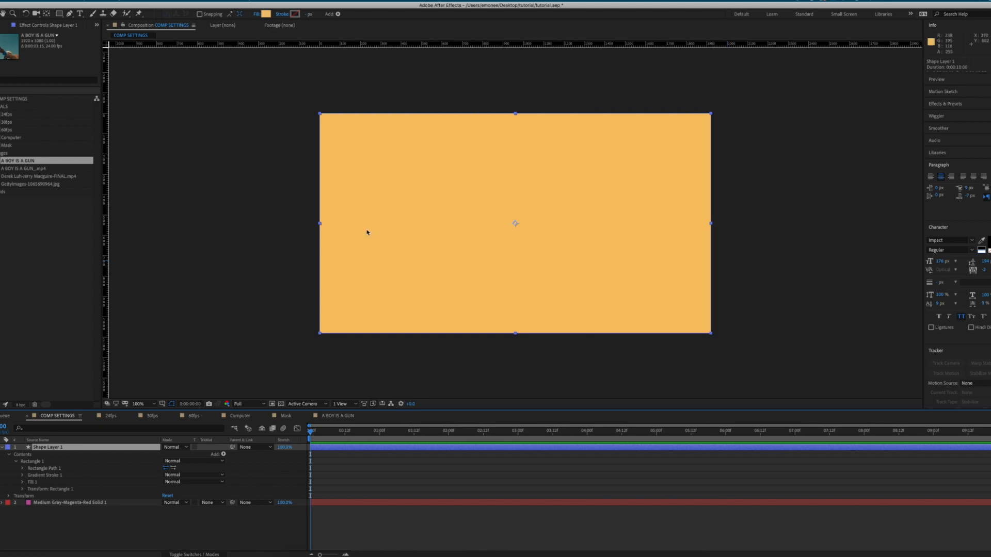
Draw four small rectangles at scattered positions across the frame on Shape Layer 1
key("q")
left_click_drag(357, 153, 406, 203)
left_click_drag(566, 202, 654, 276)
left_click_drag(398, 270, 457, 309)
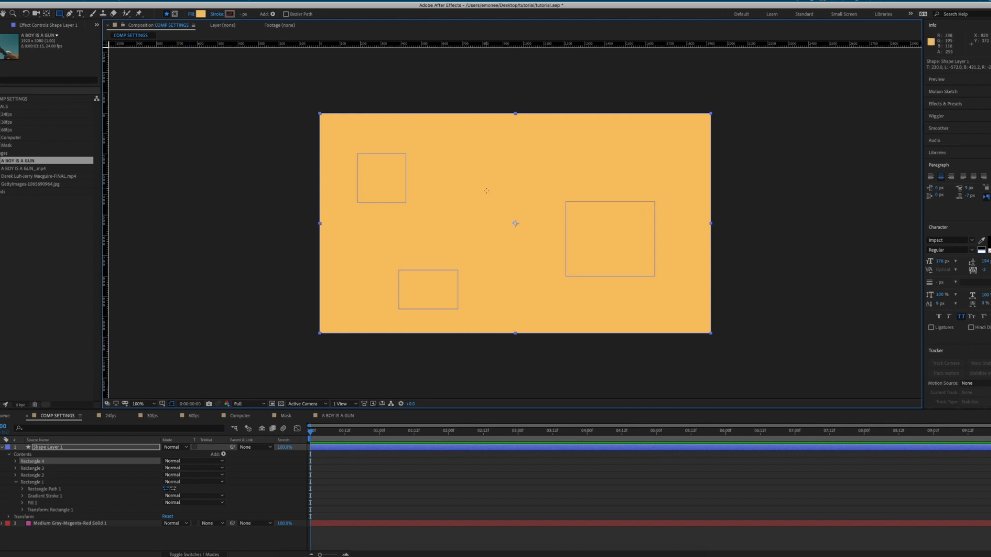
left_click_drag(475, 159, 519, 215)
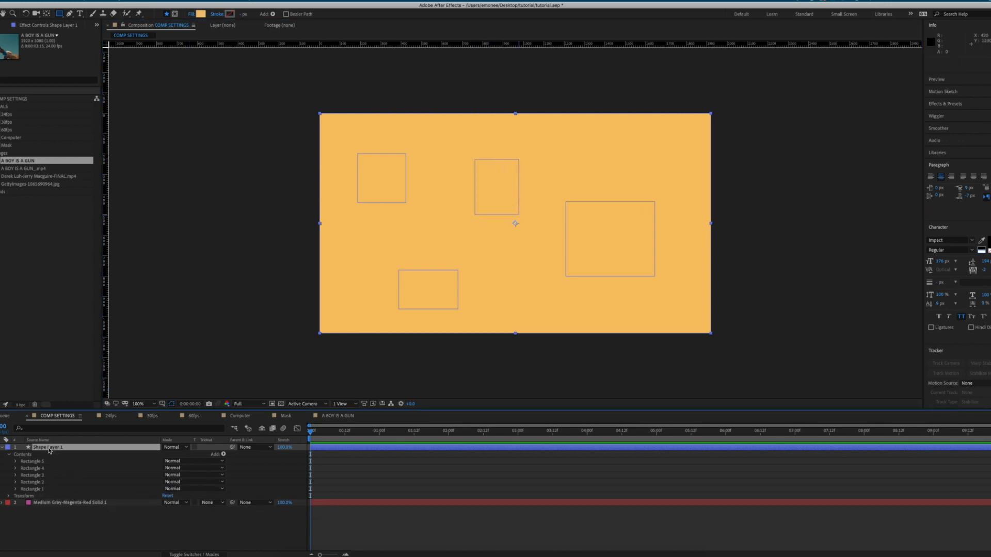
Delete the four small rectangles from Shape Layer 1, keeping the full-frame Rectangle 1
left_click(71, 504)
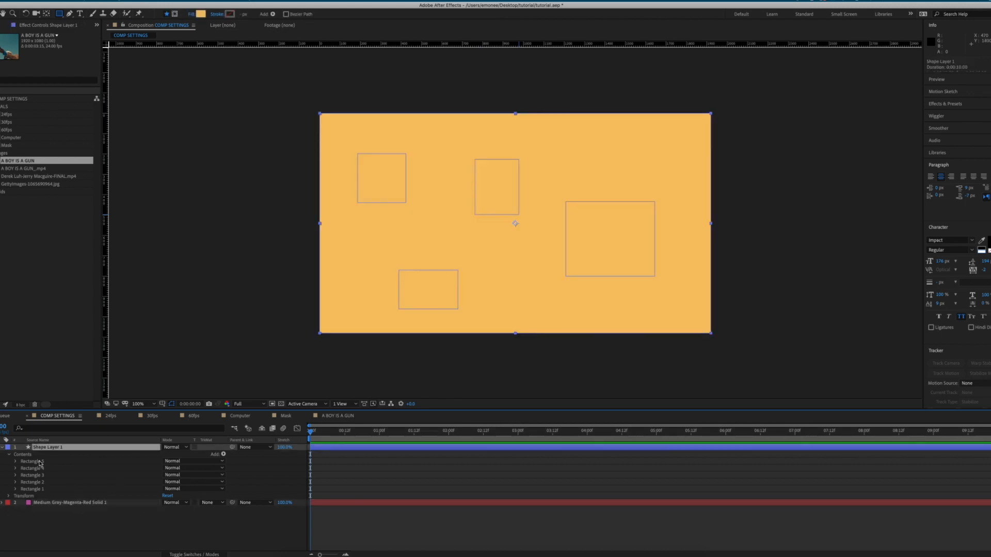
left_click(40, 462)
key("Delete")
left_click(48, 463)
key("Delete")
left_click(48, 461)
key("Delete")
left_click(57, 463)
key("Delete")
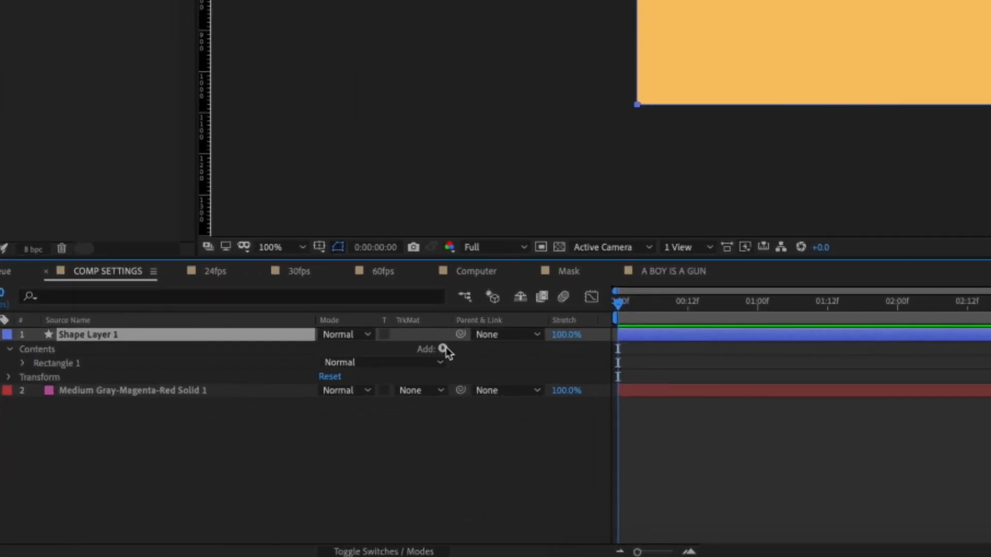
View the list of items that can be added to Shape Layer 1's contents without adding any
left_click(442, 349)
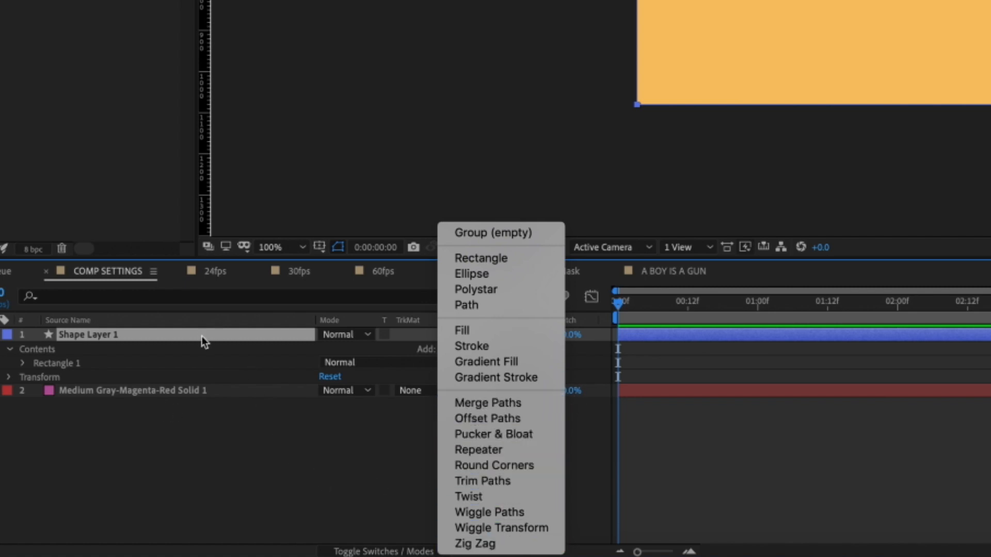
left_click(183, 329)
left_click_drag(790, 259, 773, 266)
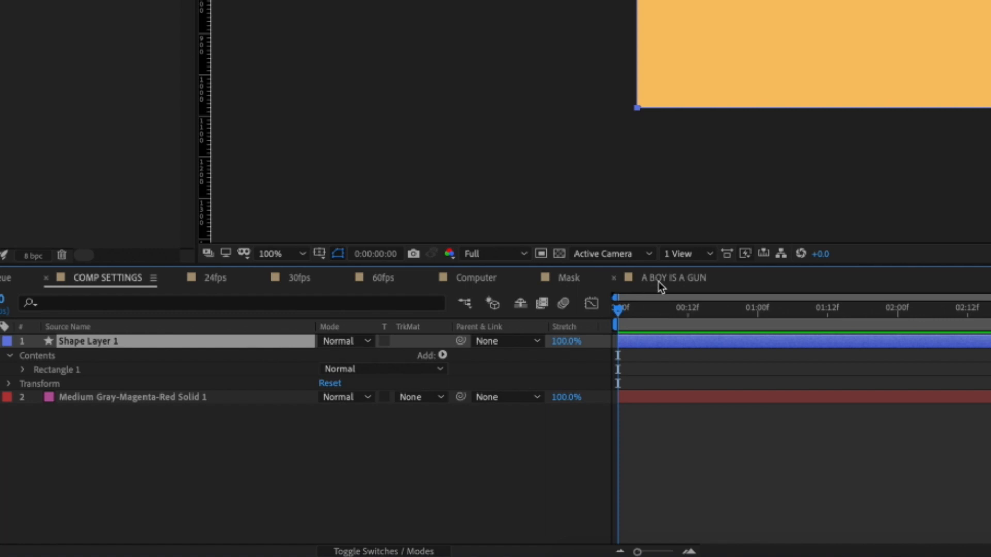
Preview the A BOY IS A GUN composition, view the text around 0:00:00:17, and return to COMP SETTINGS
left_click(654, 279)
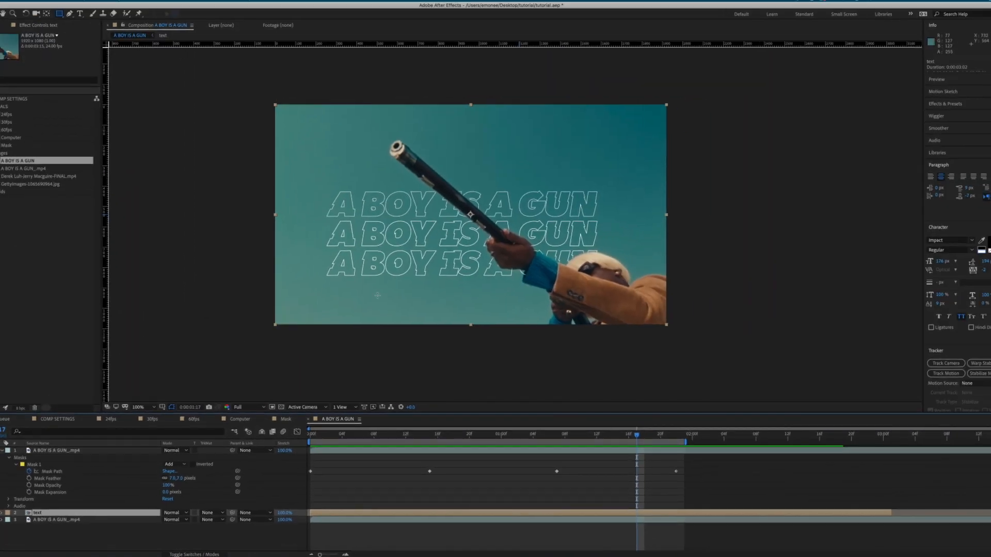
key("space")
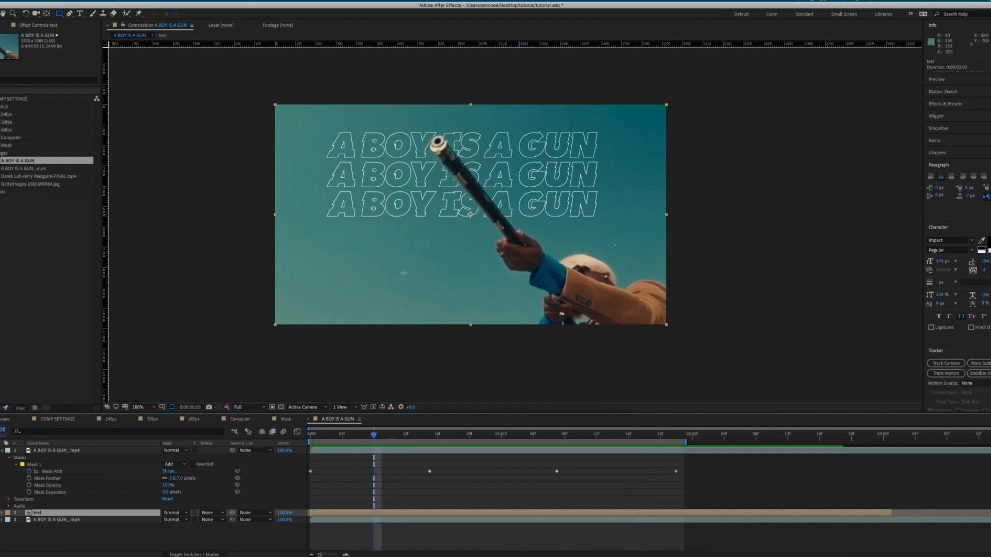
left_click(445, 436)
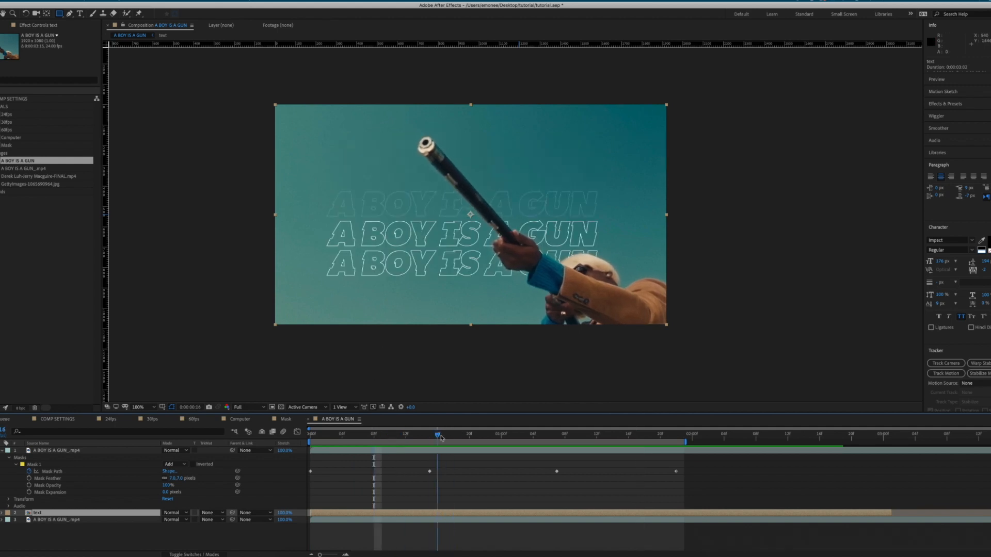
left_click(454, 439)
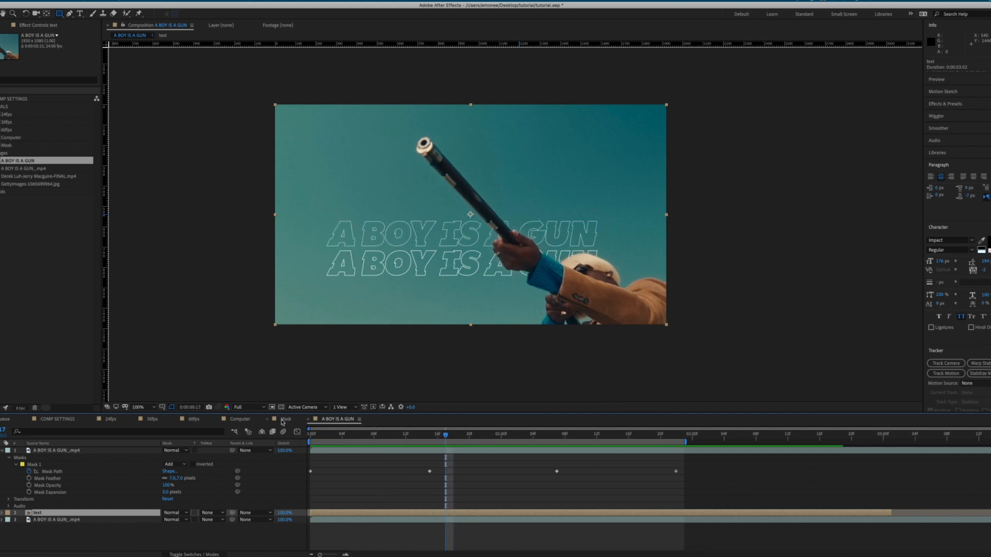
left_click(284, 419)
left_click(72, 420)
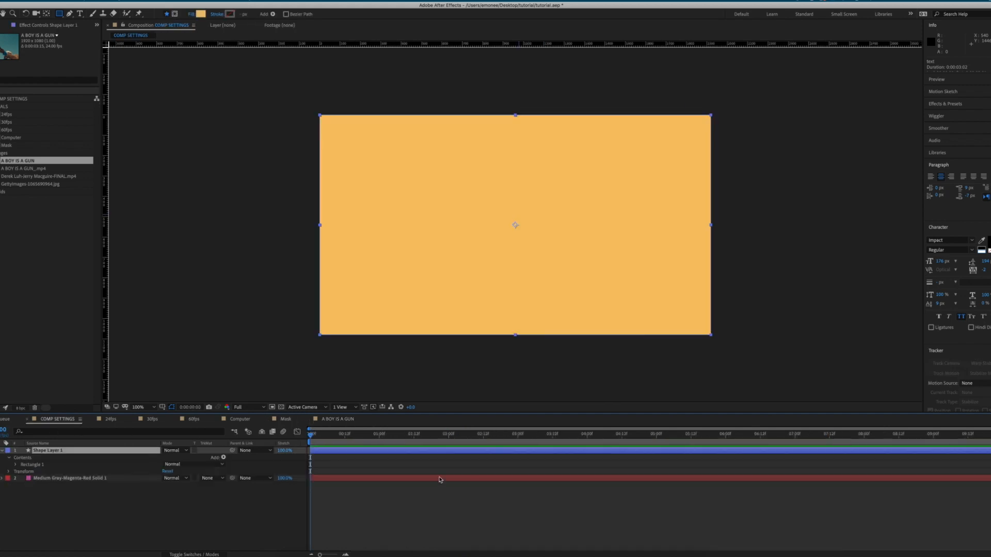
Create a text box across the middle of the frame containing "a boy is a gun"
left_click(80, 14)
left_click_drag(377, 159, 670, 298)
type("a boy s")
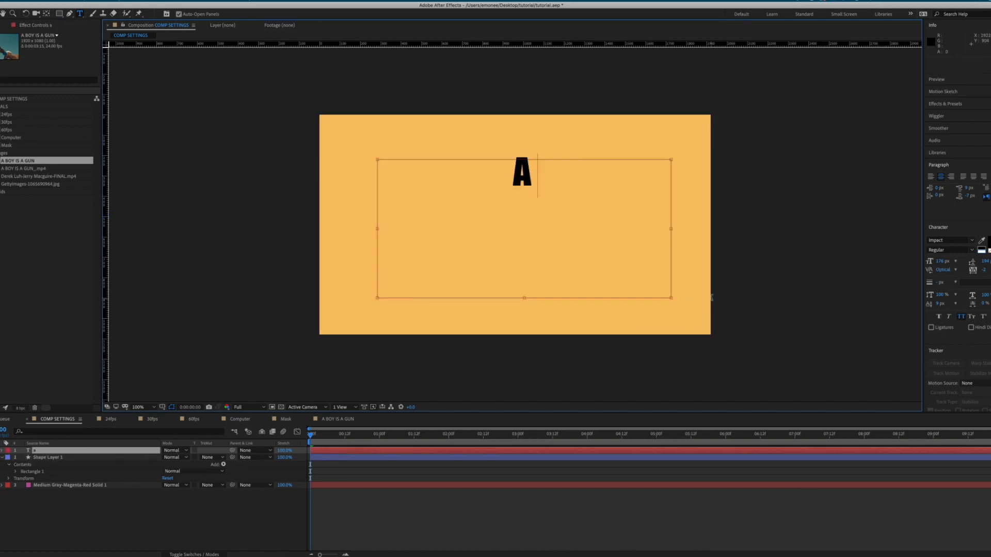
key("BackSpace")
key("BackSpace")
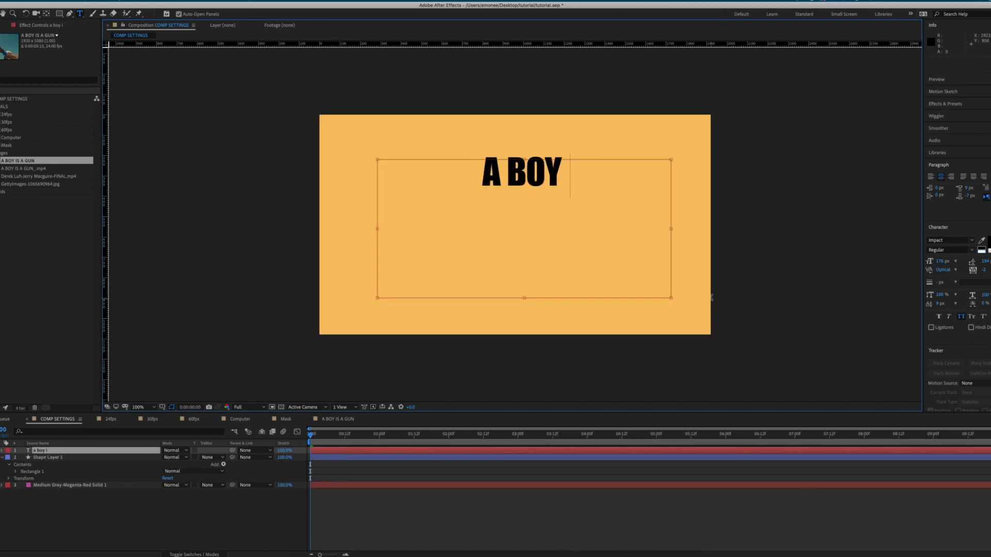
type("is a gun")
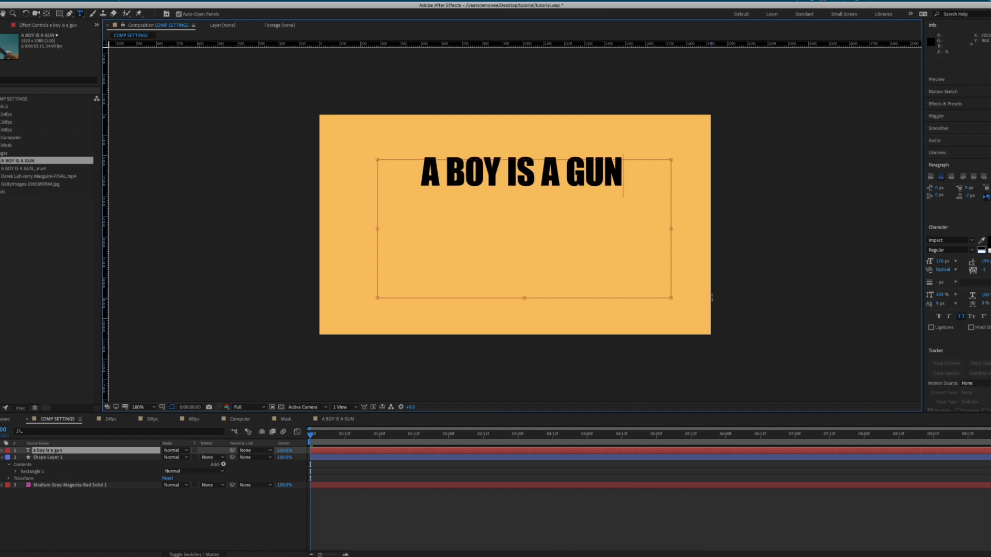
Set the whole text to the IGOR font and move it to the middle of the frame
key("super+a")
left_click(945, 240)
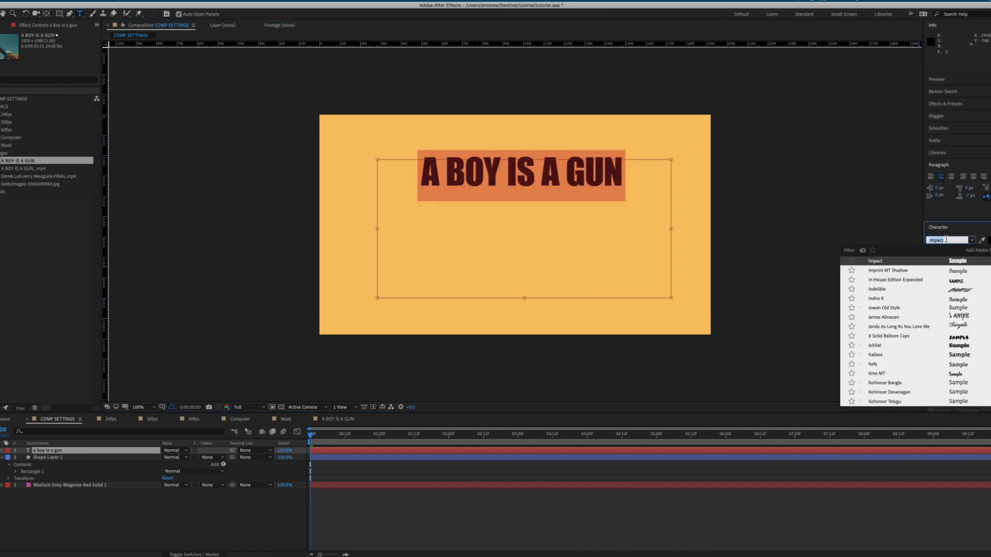
type("igor")
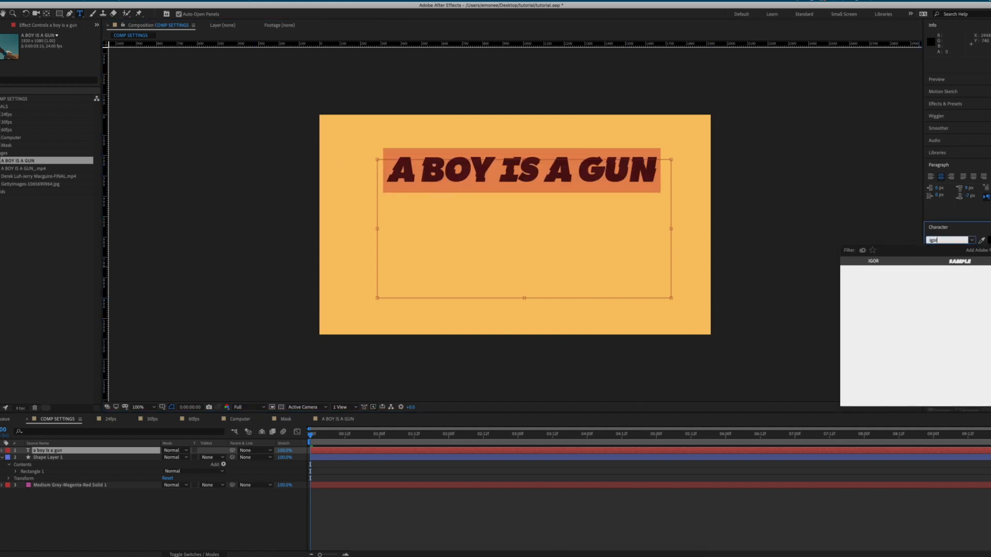
key("Return")
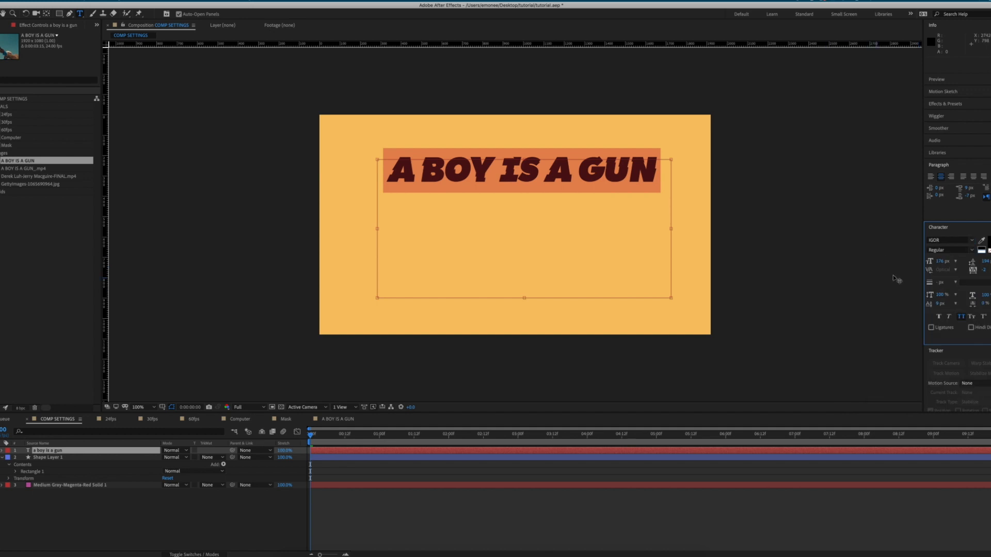
left_click(4, 13)
left_click_drag(586, 168, 583, 214)
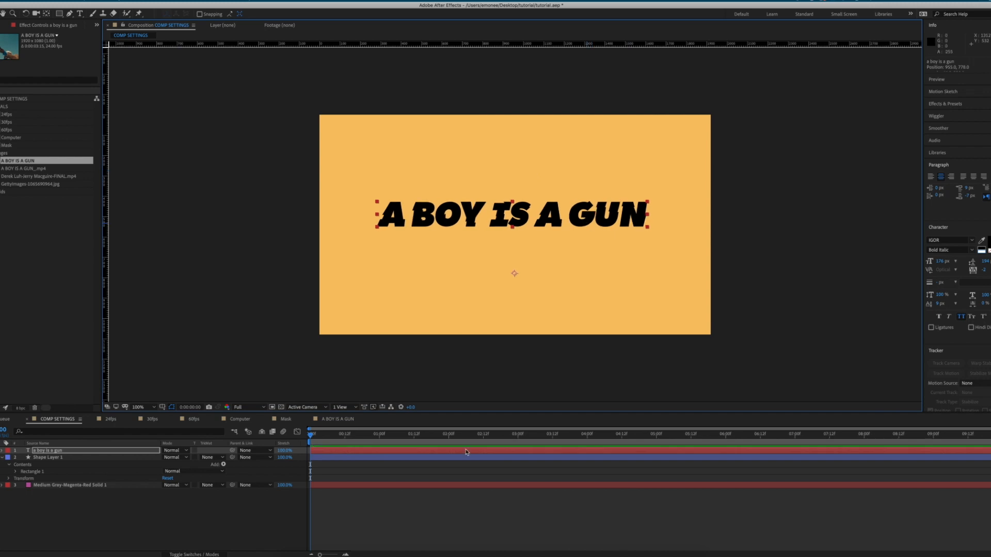
Create shapes from the "a boy is a gun" text layer
left_click(41, 451)
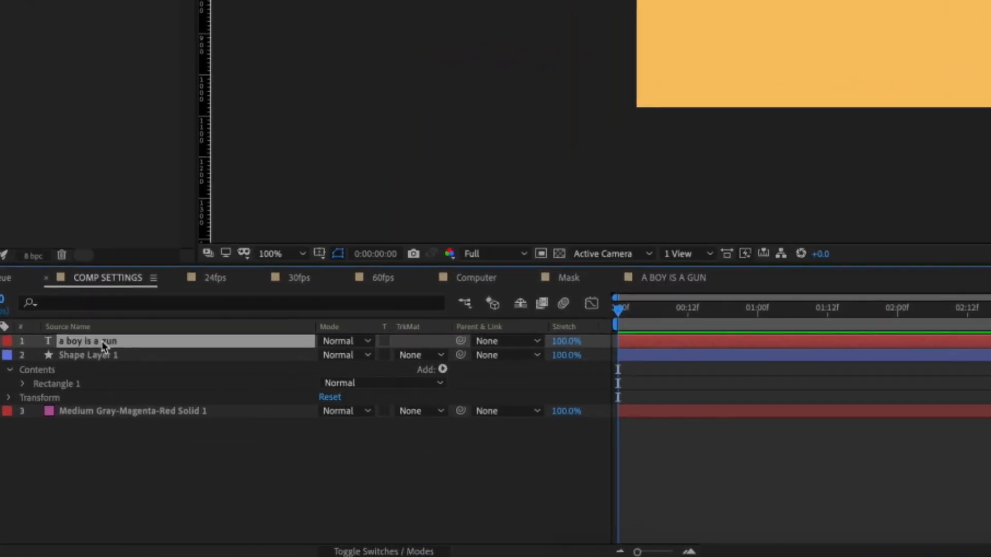
right_click(54, 451)
mouse_move(147, 447)
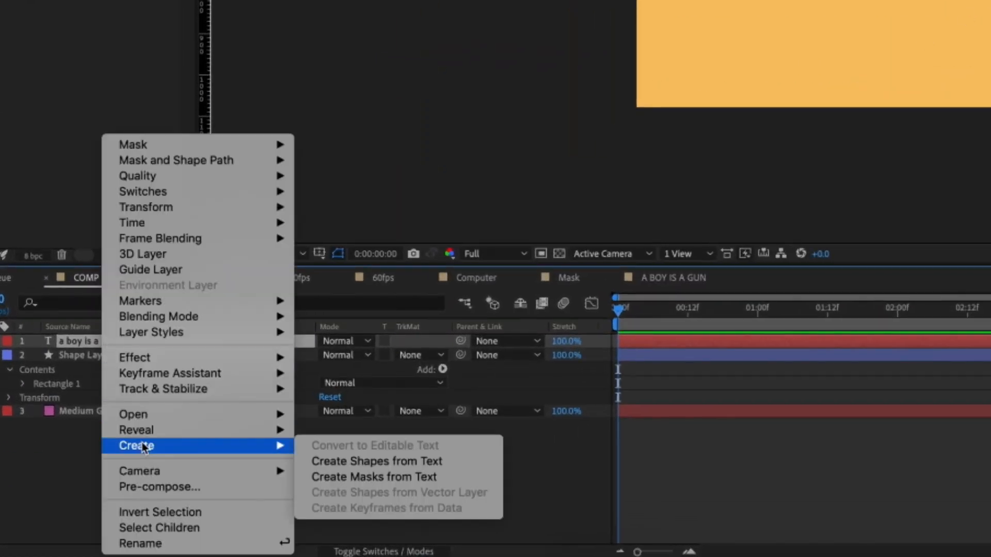
left_click(367, 463)
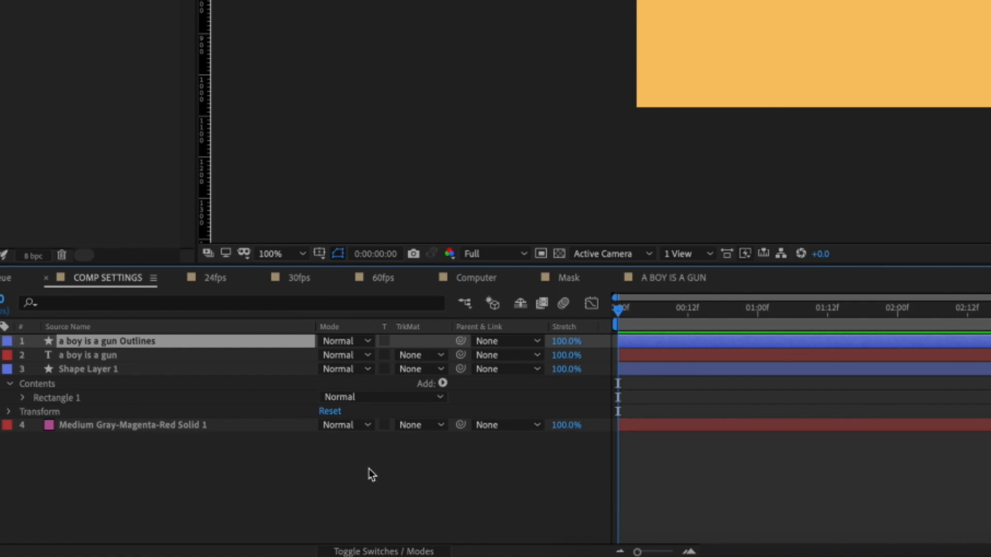
Delete the original "a boy is a gun" text layer and select the outlines shape layer
left_click(87, 354)
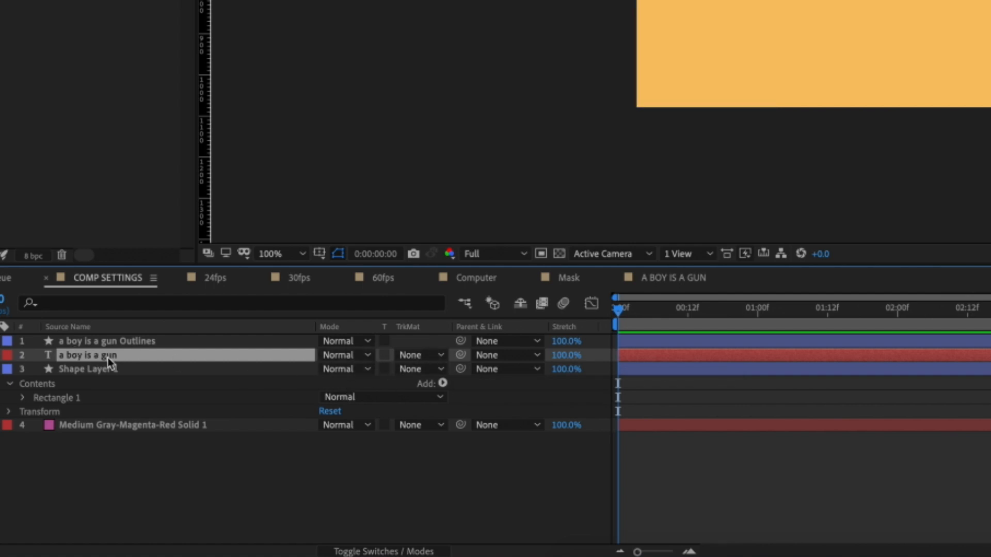
left_click(142, 349)
left_click(147, 357)
key("Delete")
left_click(124, 342)
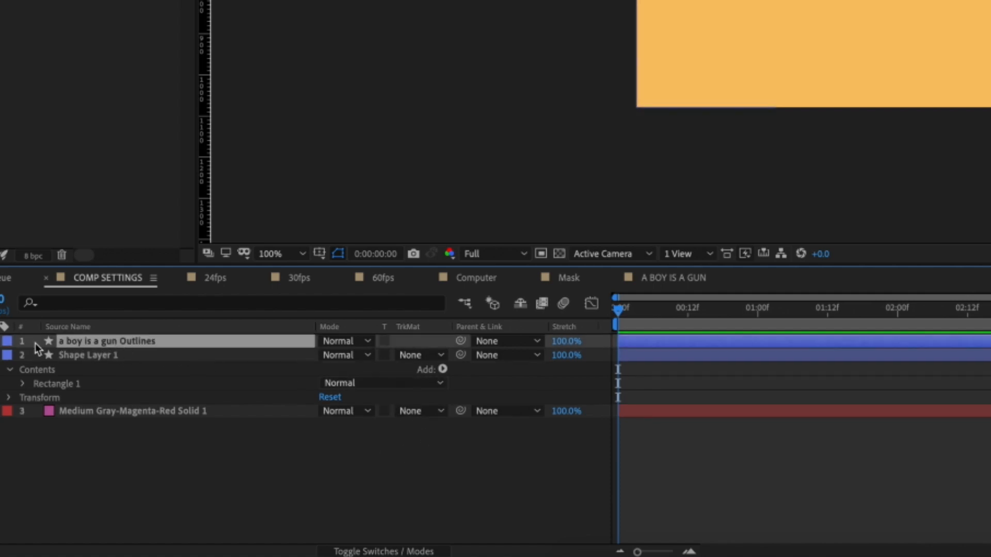
Expand the outlines layer's contents to show its letter groups and move the text outlines up near the top of the frame
left_click(1, 342)
left_click(10, 356)
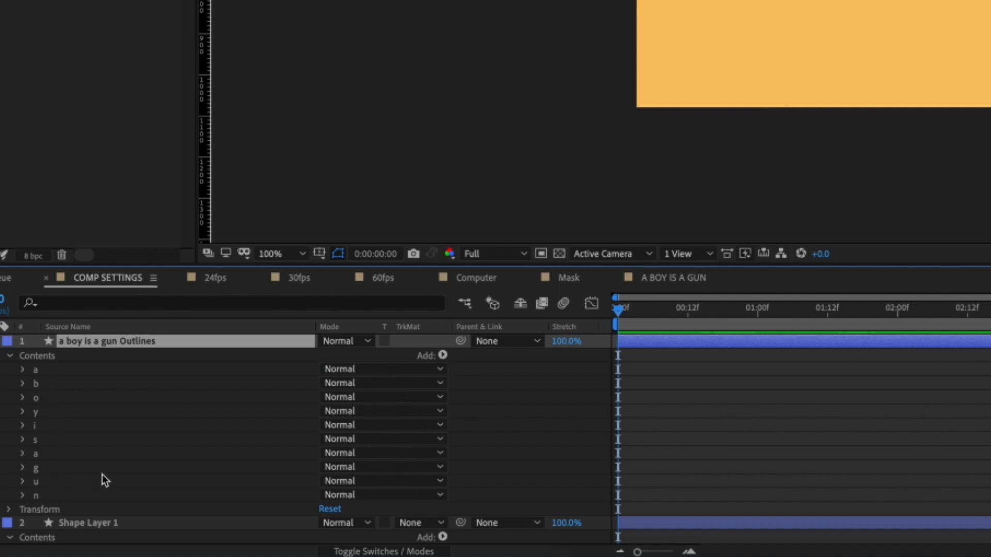
scroll(155, 465, "down", 3)
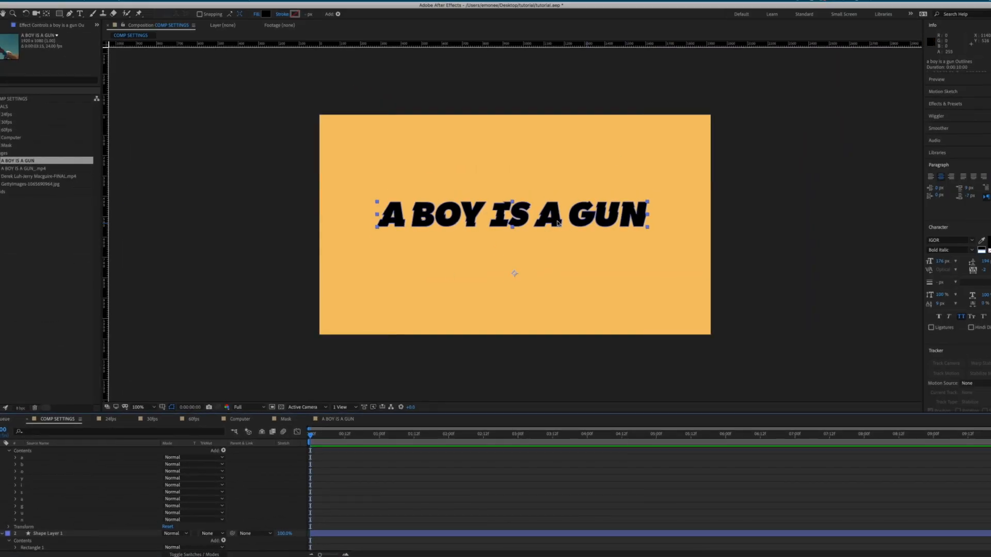
left_click_drag(557, 223, 560, 166)
scroll(91, 517, "up", 1)
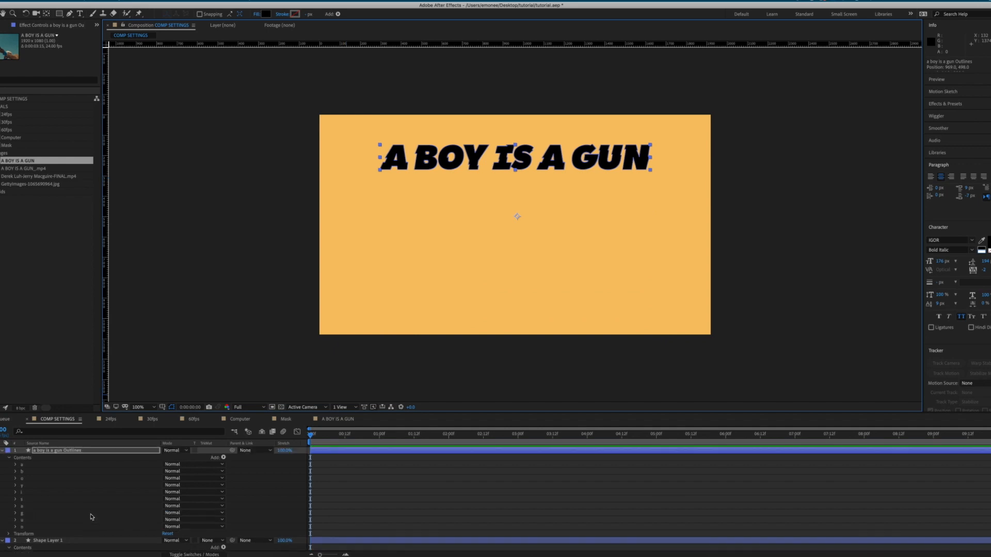
Try stacking duplicates of the outlines layer beneath the original text and remove the copies
key("super+d")
left_click_drag(473, 184, 470, 225)
key("super+d")
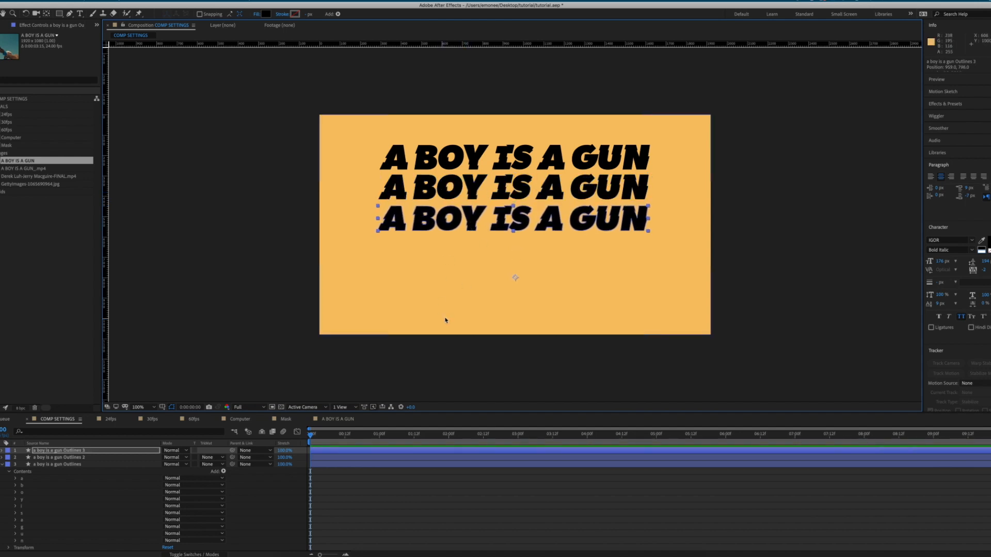
key("super+z")
key("super+z")
key("super+z")
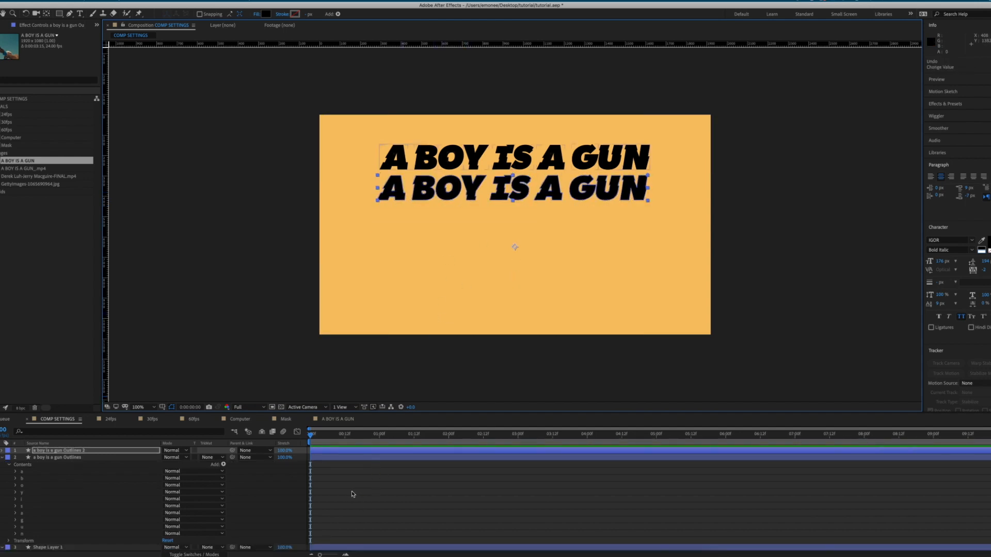
key("Delete")
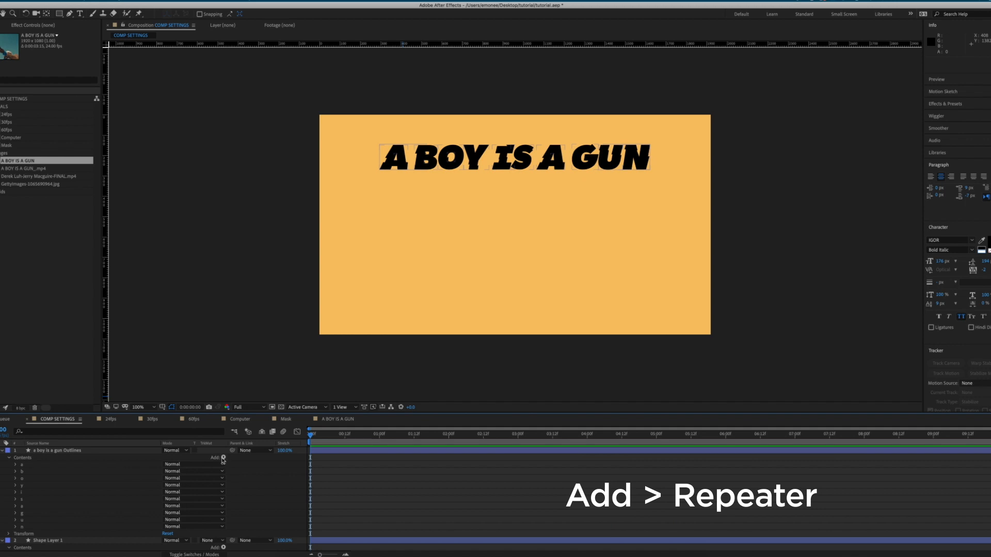
Add a Repeater to the text outlines layer and expand its settings
left_click(223, 458)
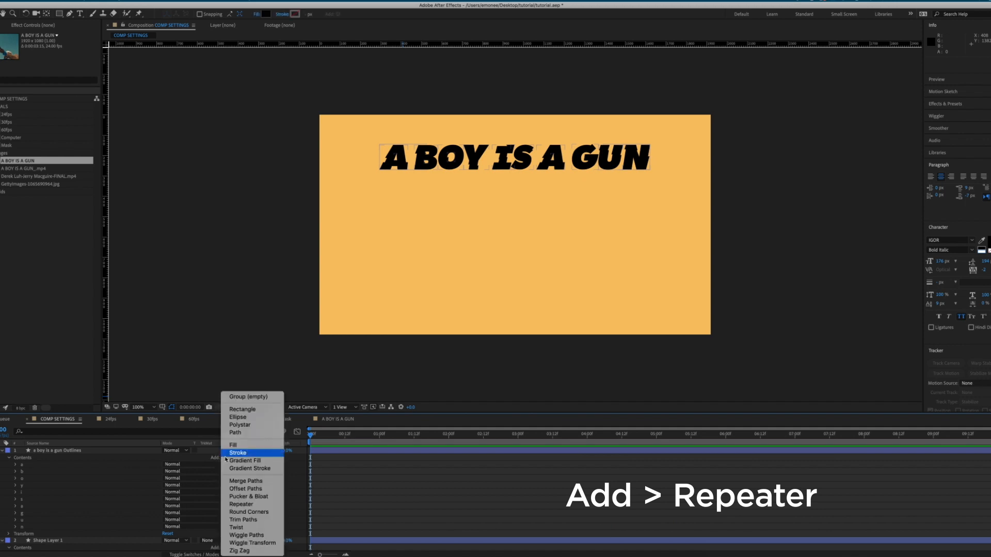
left_click(272, 510)
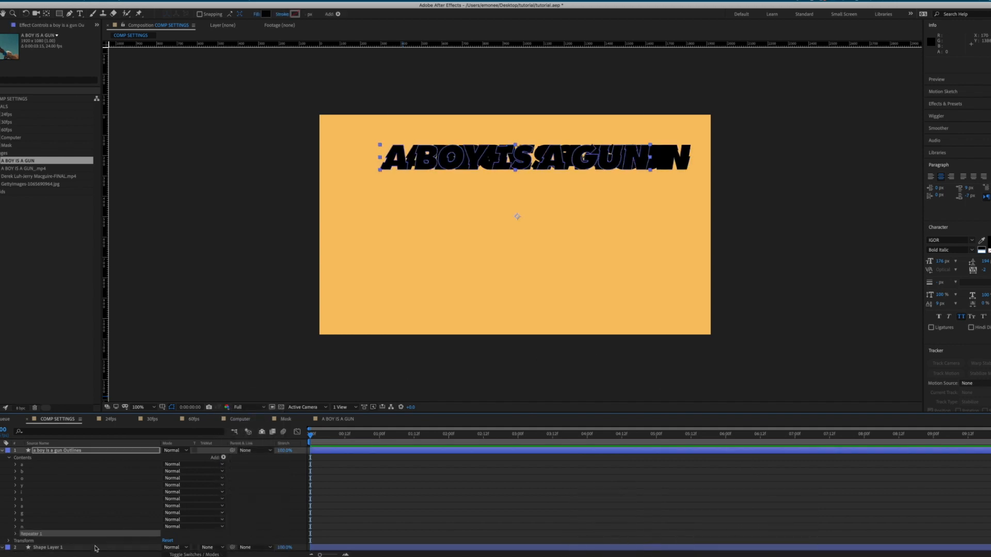
left_click(16, 534)
scroll(146, 514, "down", 3)
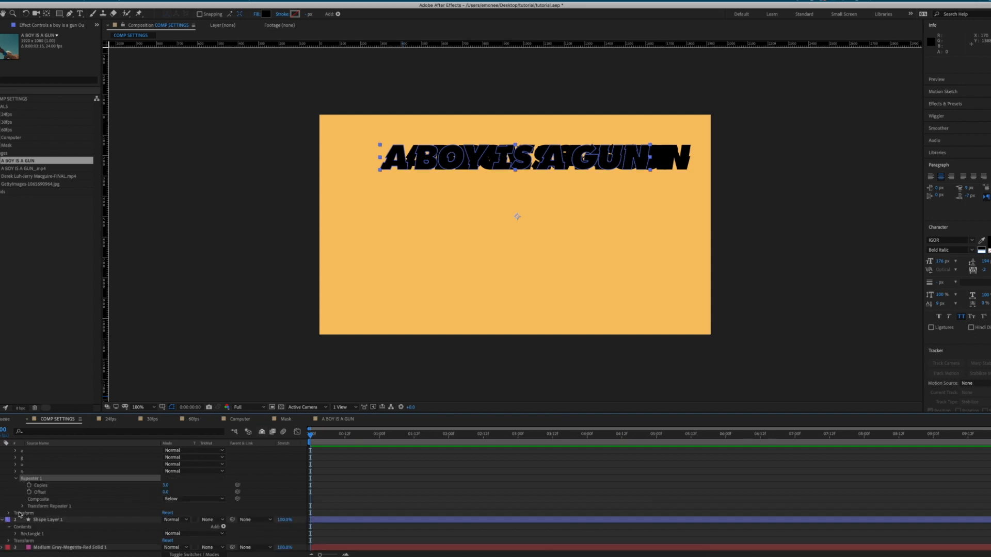
Set the repeater's transform position to 0 horizontally and about 173 vertically to stack the text copies in rows
left_click(23, 506)
left_click(169, 520)
type("0")
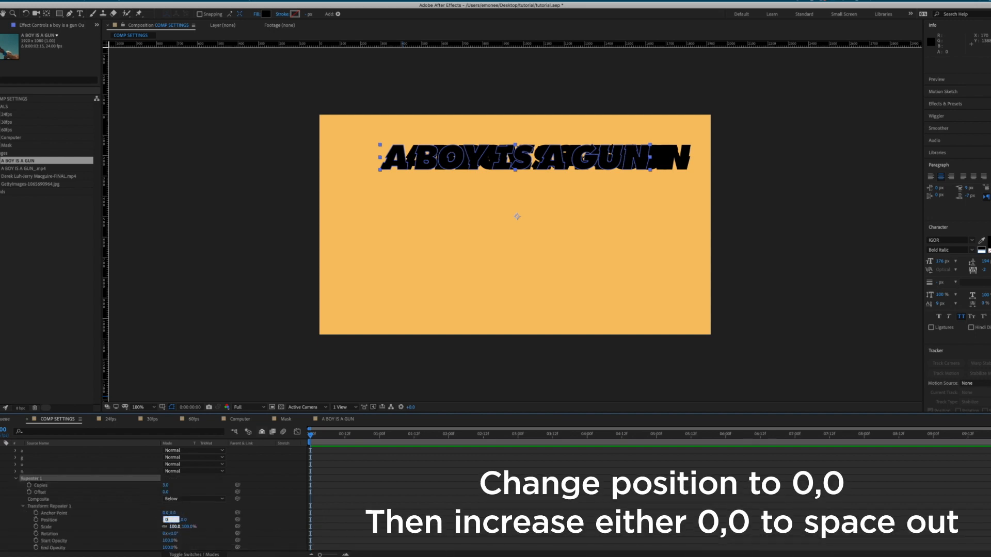
key("Return")
left_click_drag(172, 519, 262, 520)
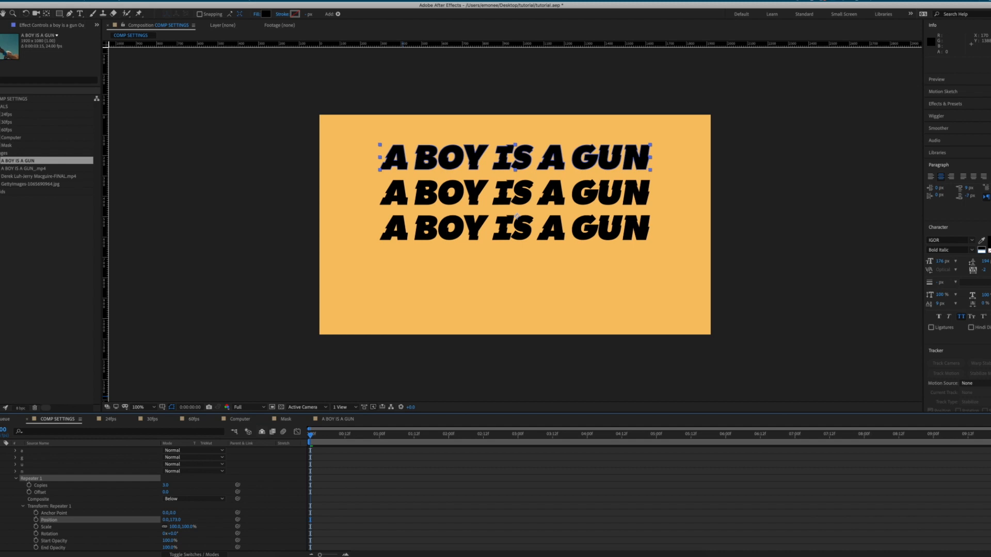
Raise the repeater's number of copies to 5 and finally to 7
left_click(166, 485)
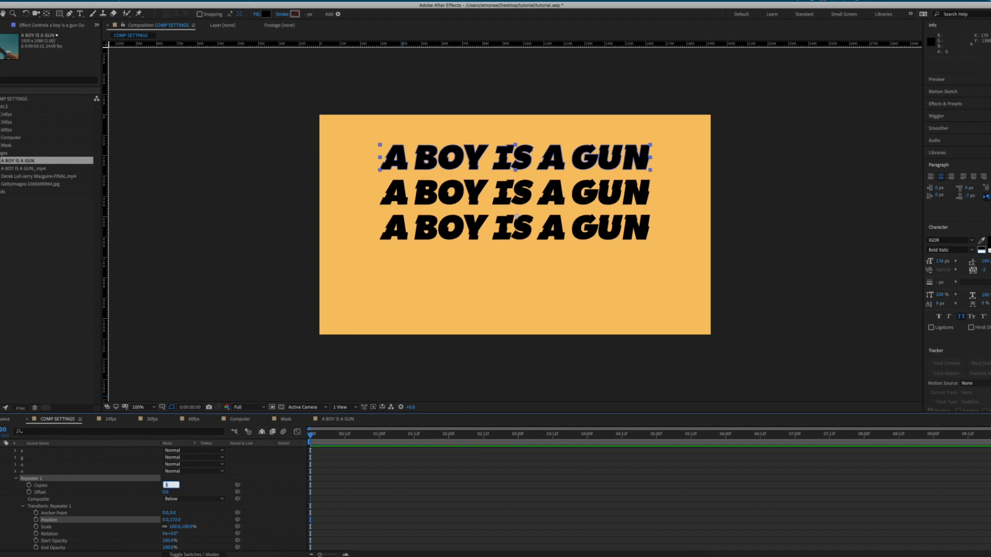
type("5")
key("Return")
type("7")
key("Return")
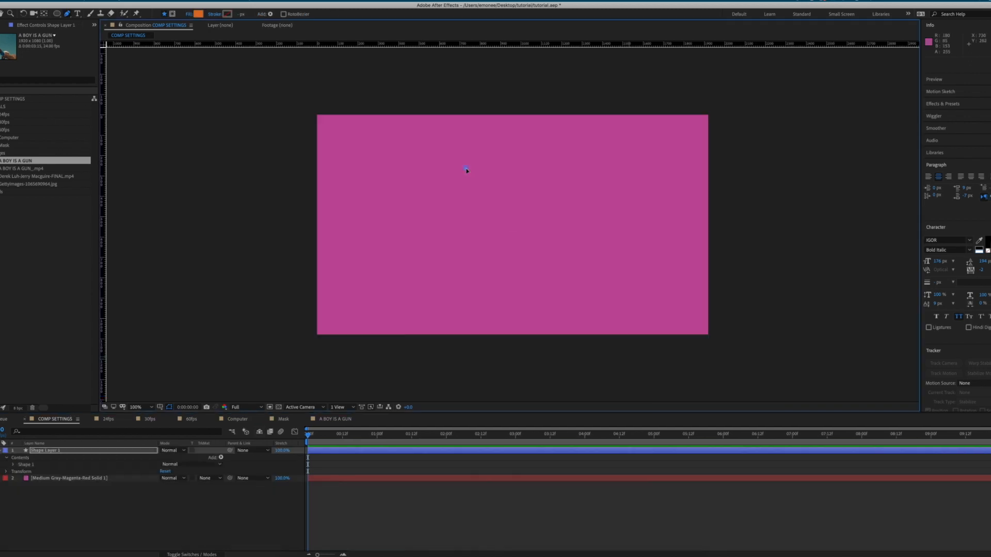
Draw a closed, curved orange freeform shape with the Pen tool across the upper middle of the pink frame
left_click(466, 167)
left_click_drag(560, 187, 561, 235)
left_click_drag(582, 289, 630, 274)
left_click_drag(626, 202, 627, 181)
left_click_drag(547, 140, 467, 201)
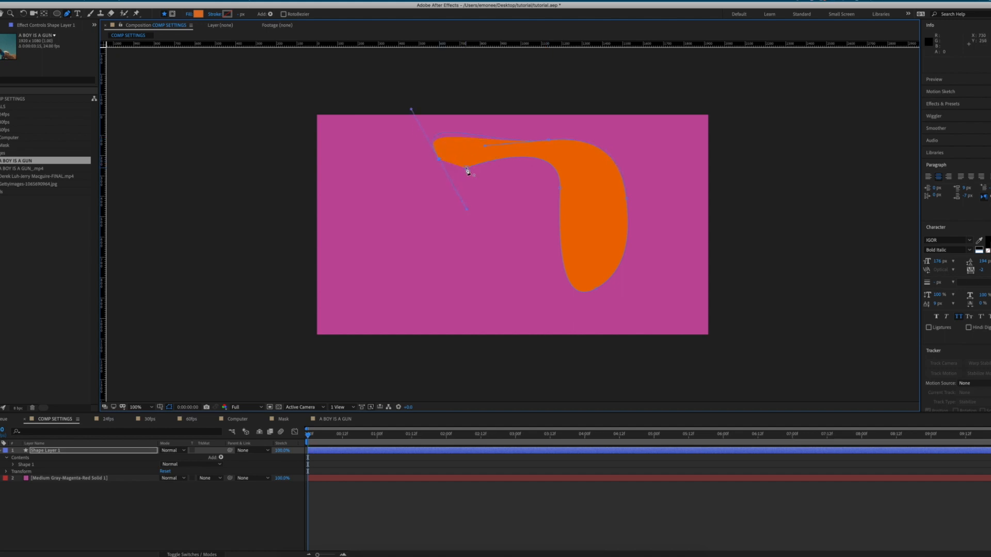
Try a Repeater on the orange freeform shape, undo it, and browse the other shape modifiers
left_click(222, 458)
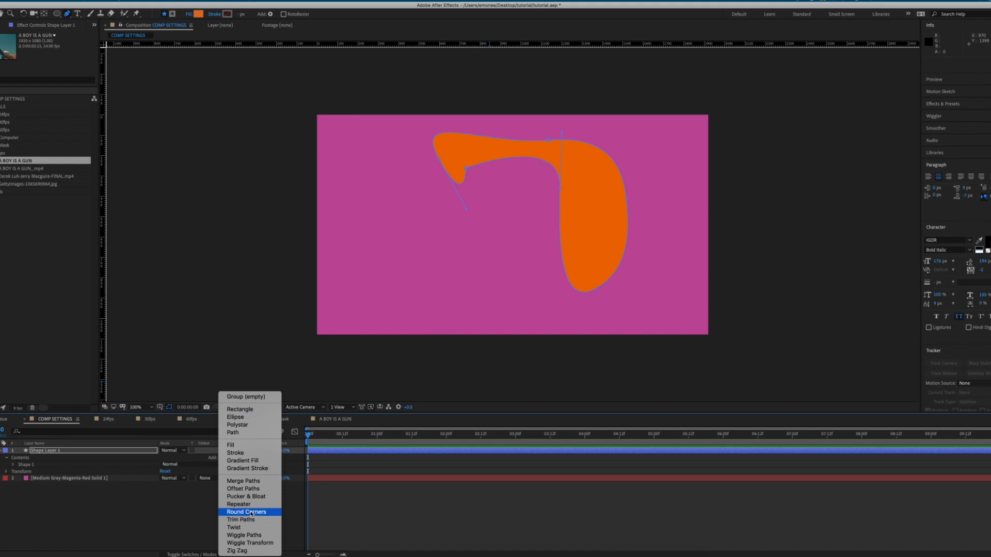
left_click(277, 504)
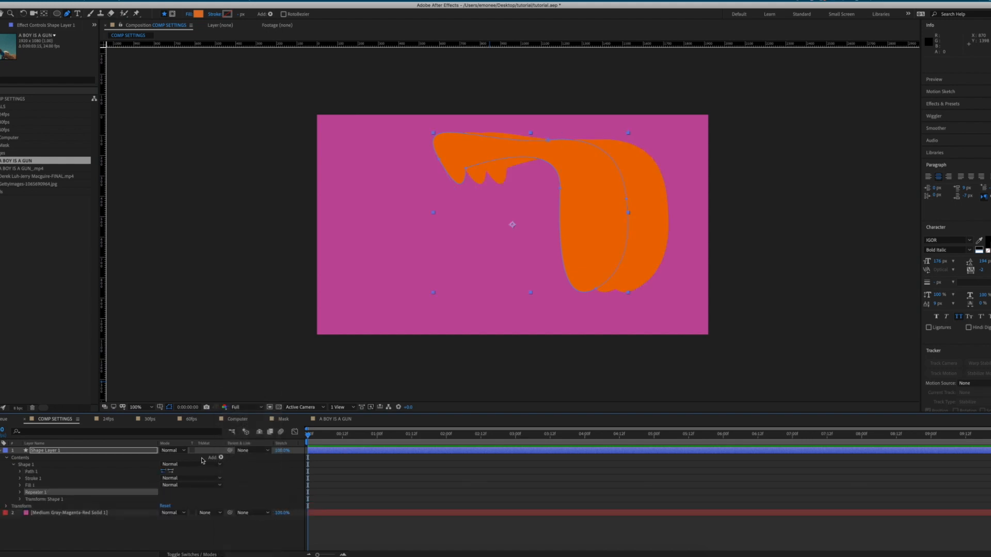
key("super+z")
left_click(221, 458)
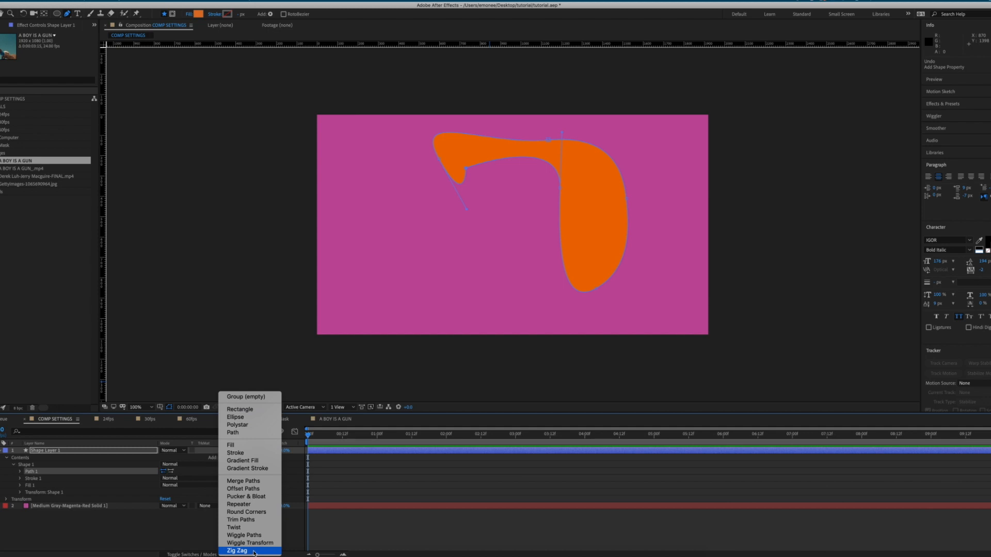
left_click(606, 516)
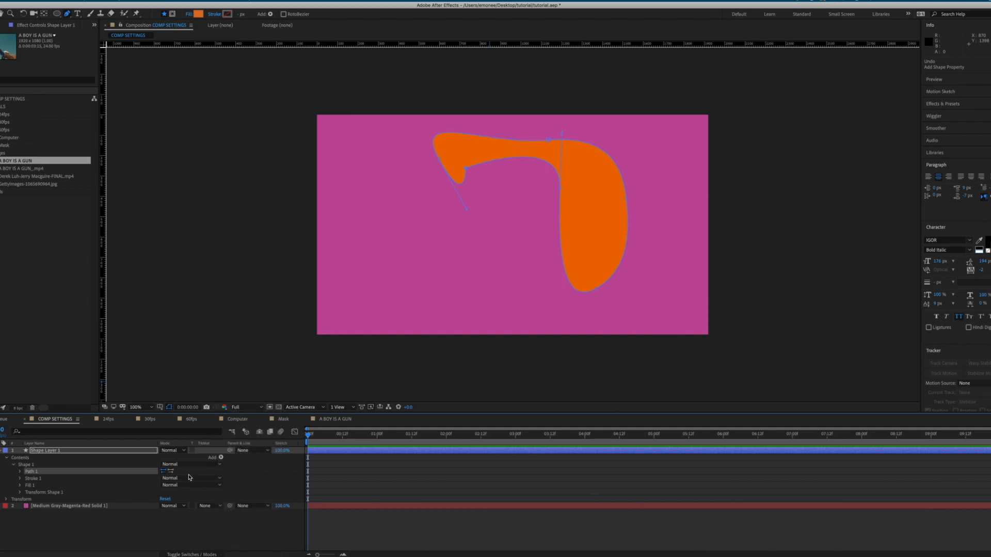
left_click(219, 459)
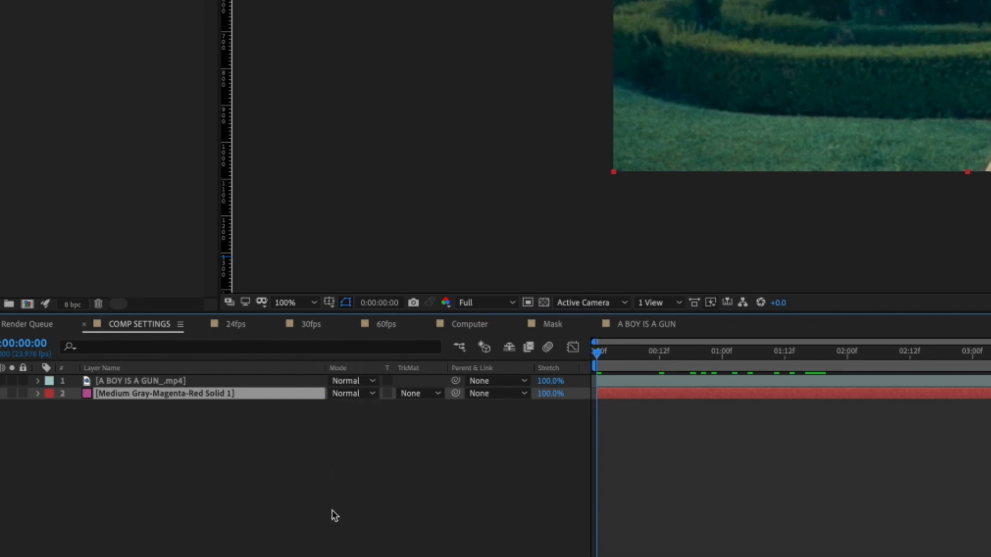
Set the blending mode of the A BOY IS A GUN_.mp4 layer to Add
left_click_drag(234, 394, 234, 376)
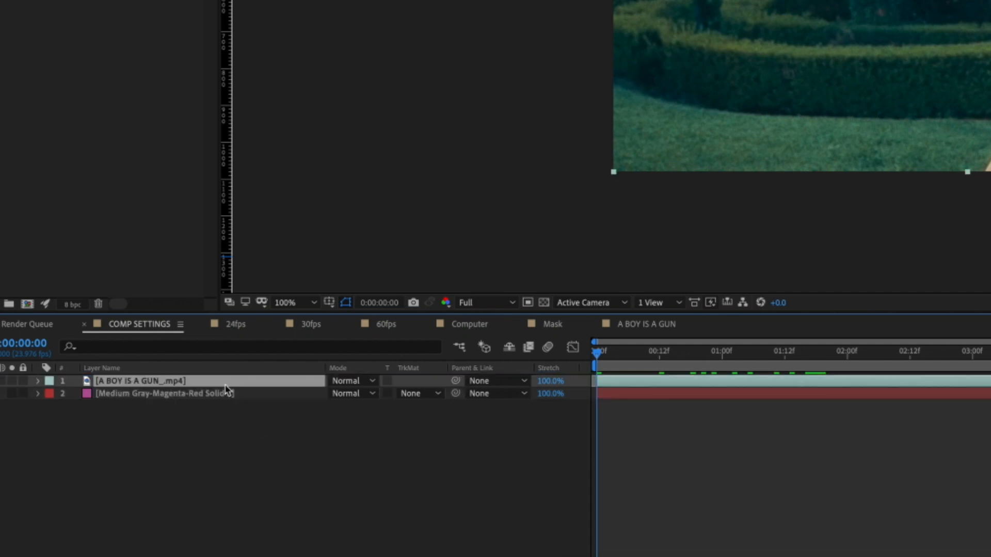
left_click(356, 380)
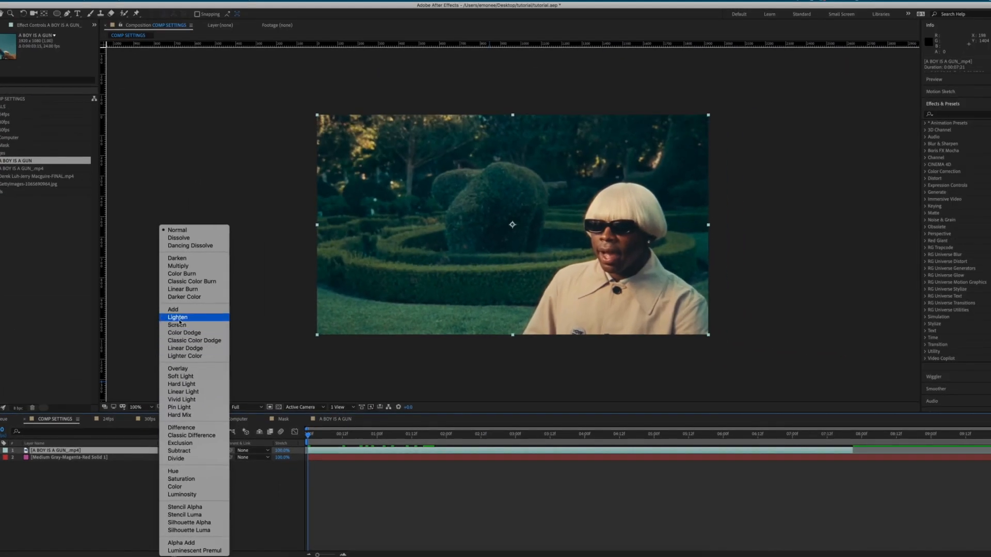
left_click(177, 310)
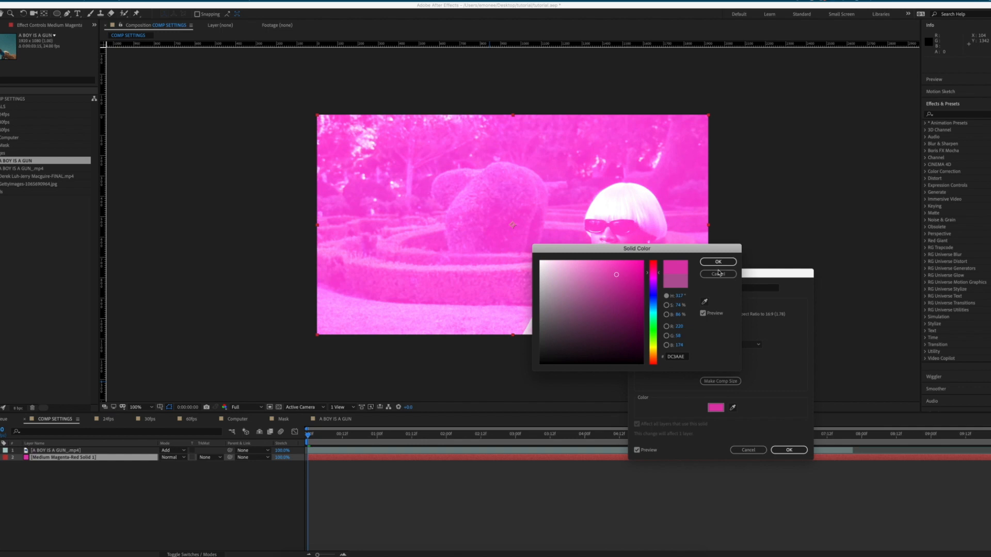
Change the solid layer's color to a deep magenta and accept the solid settings
left_click(627, 310)
left_click(717, 261)
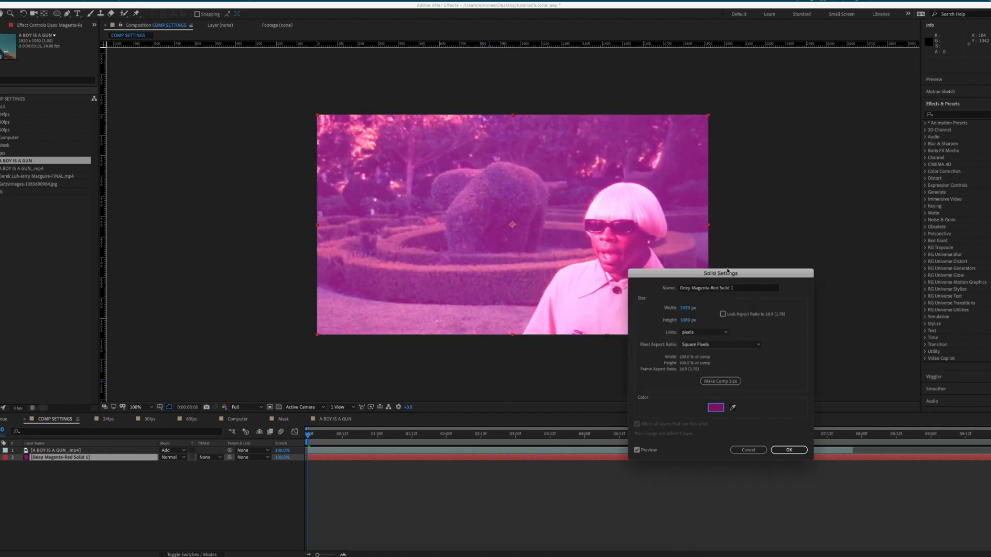
left_click(788, 450)
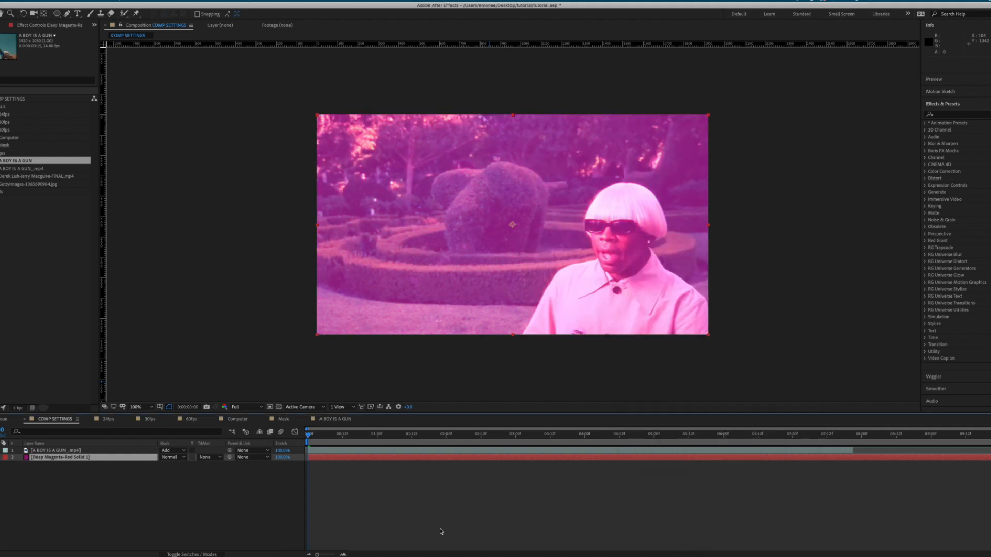
left_click(133, 452)
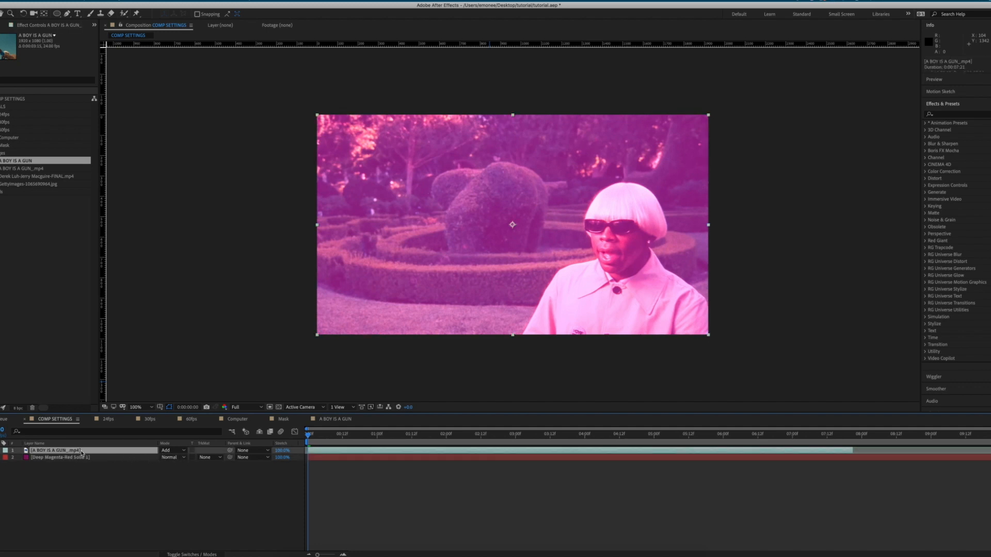
left_click(174, 452)
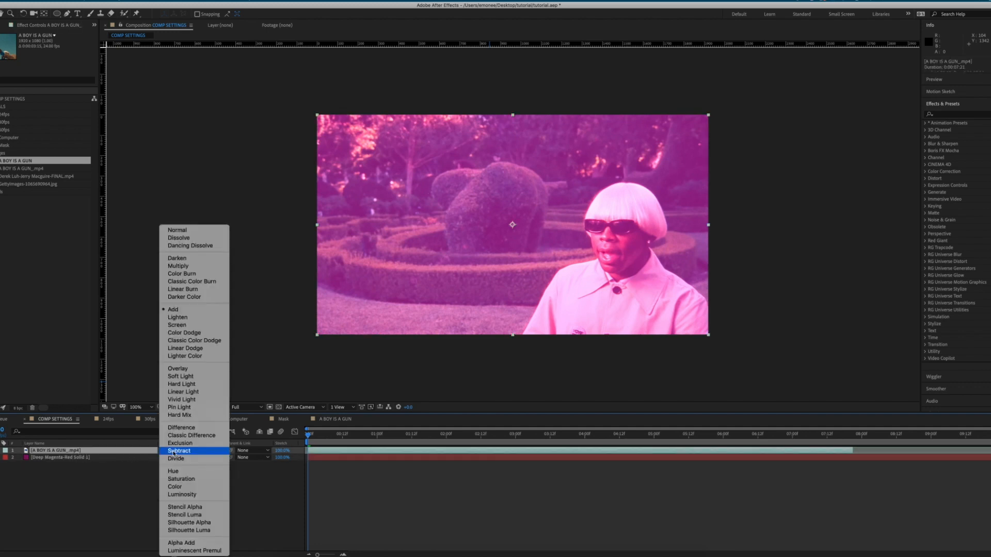
left_click(105, 476)
left_click(105, 458)
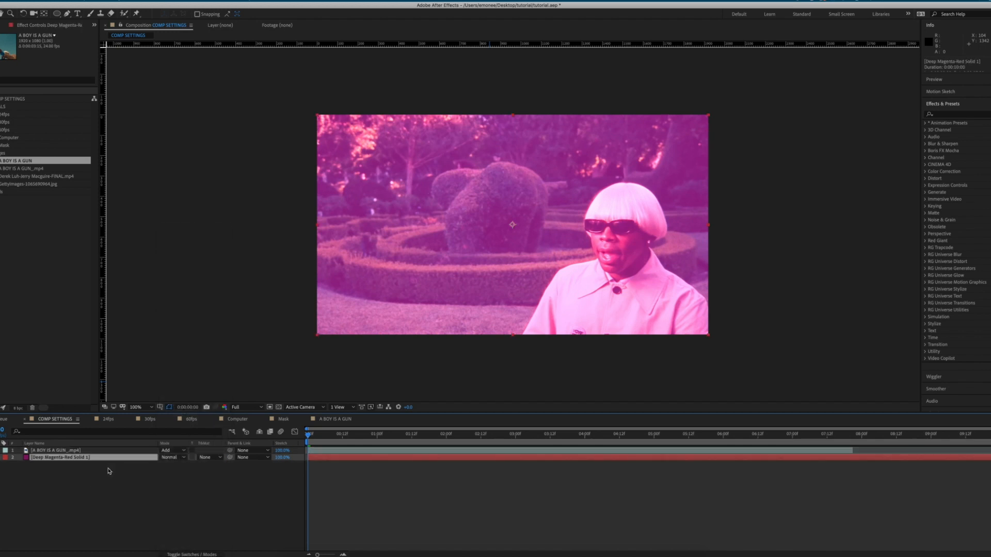
left_click(168, 458)
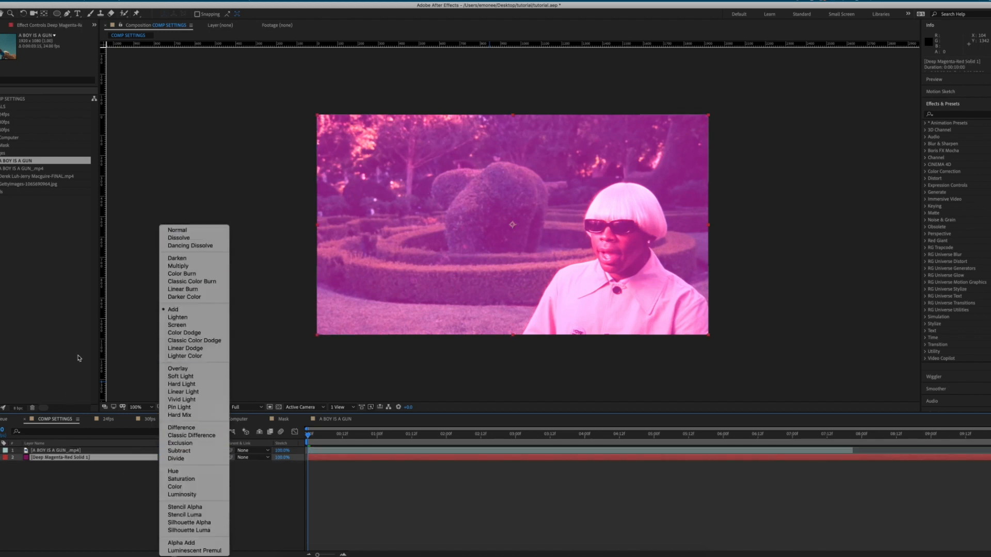
left_click(106, 422)
Set the A BOY IS A GUN_.mp4 layer's blending mode to Normal and cycle it forward through the modes to Pin Light
left_click(57, 451)
left_click(173, 451)
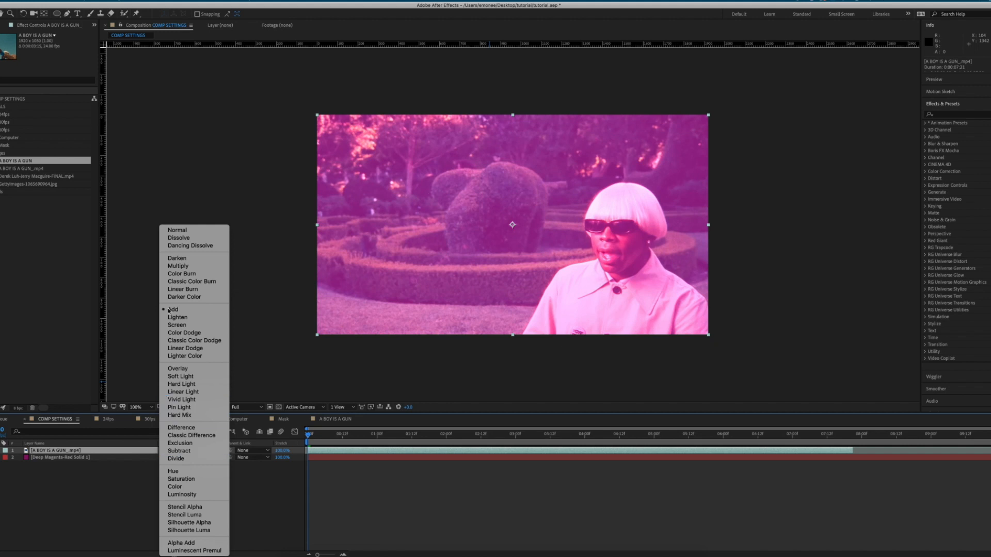
left_click(178, 230)
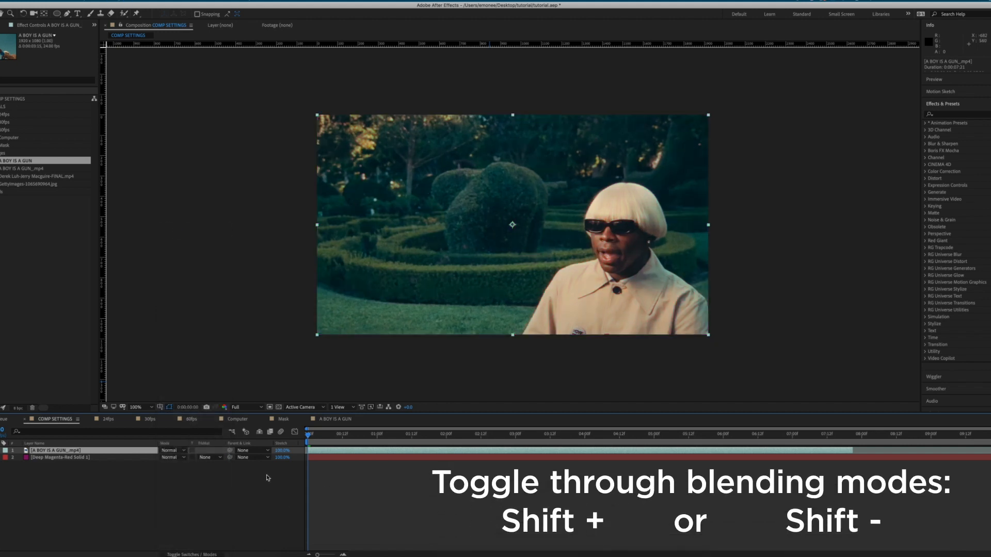
key("shift+equal")
key("shift+equal")
key("shift+equal")
key("shift+equal")
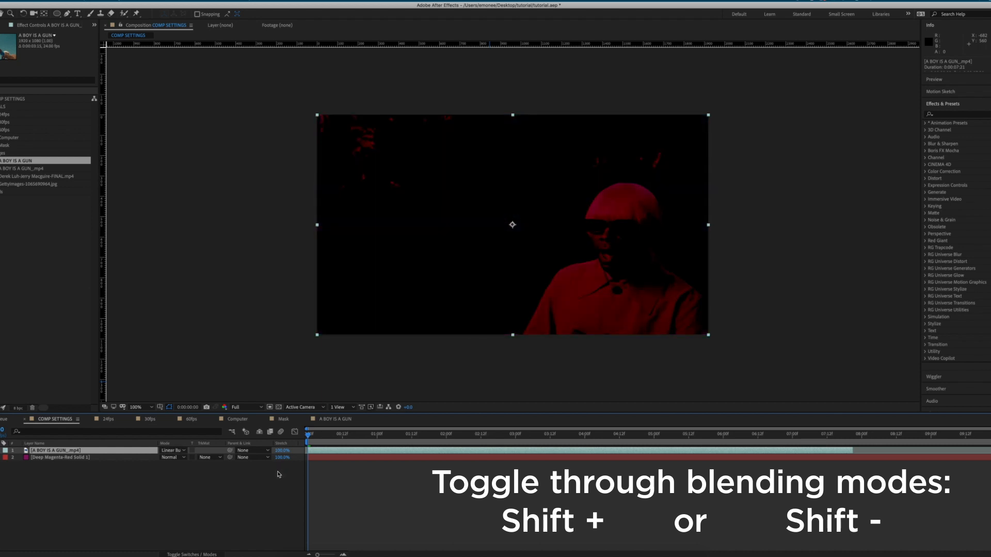
key("shift+equal")
key("shift+equal")
key("shift+equal")
key("shift+equal")
key("shift+equal")
key("shift+equal")
key("shift+equal")
key("shift+equal")
key("shift+equal")
key("shift+equal")
key("shift+equal")
key("shift+equal")
key("shift+equal")
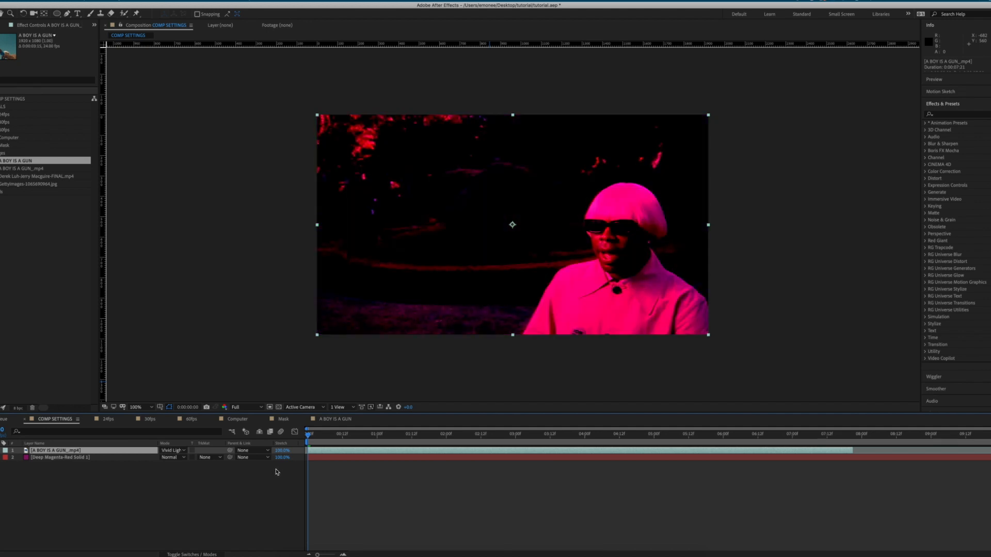
key("shift+equal")
key("shift+equal")
Draw an elliptical mask about 640 by 600 px on the magenta solid, over the hedges in the upper-left part of the image
left_click(81, 457)
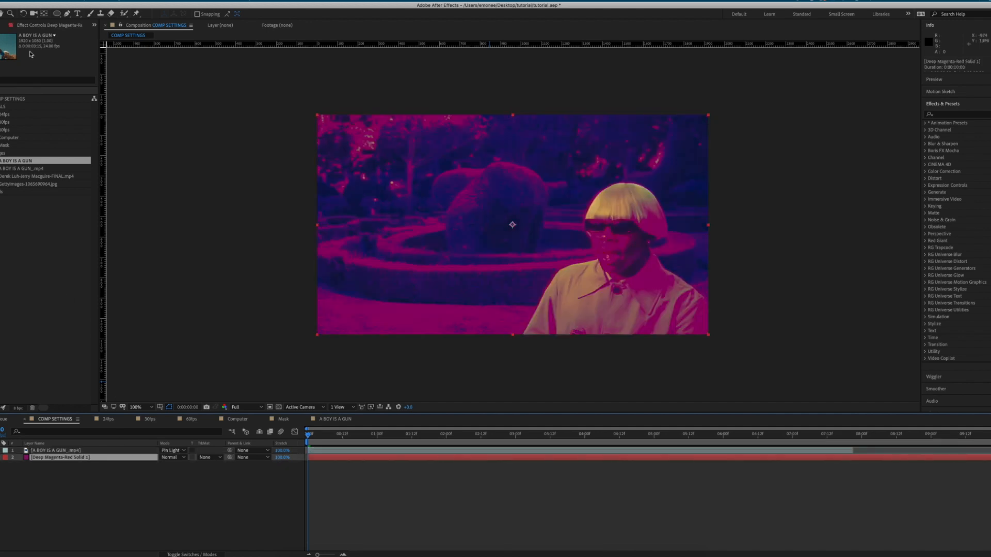
left_click(57, 14)
left_click(90, 31)
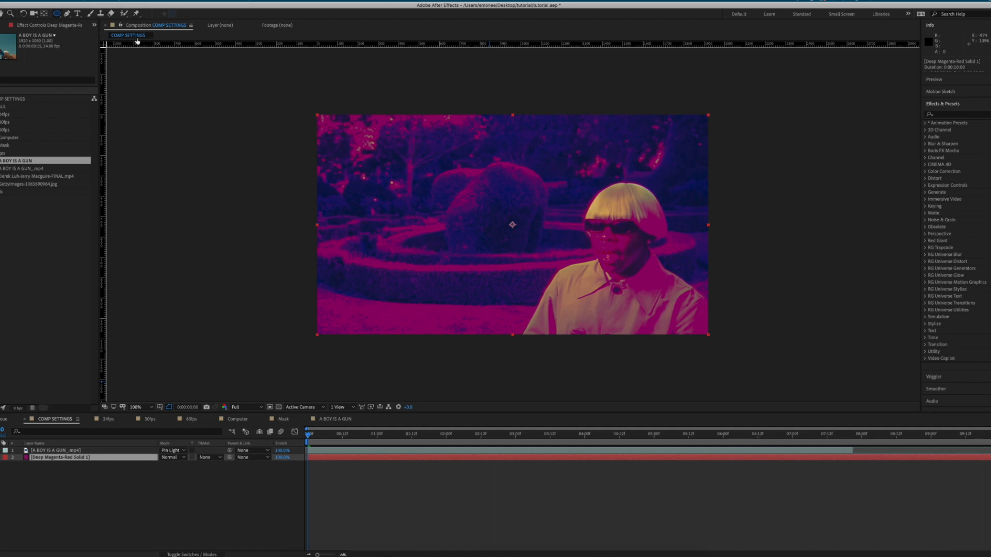
mouse_move(375, 136)
left_mouse_down()
mouse_move(478, 261)
mouse_move(505, 258)
left_mouse_up()
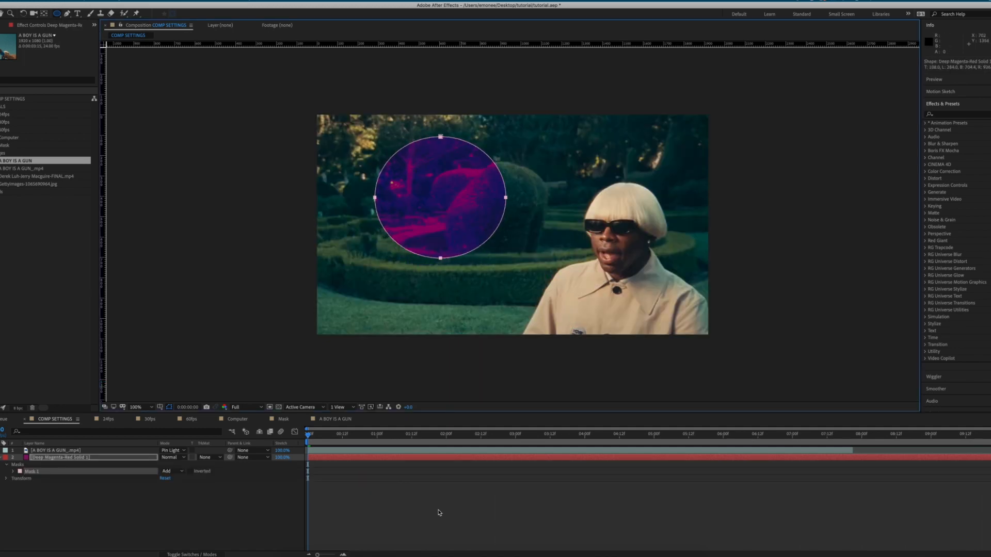
Undo the elliptical mask and draw two separate ellipse shape layers, a large one over the upper-left hedges and a smaller one near the image's top centre
key("ctrl+z")
left_click(432, 512)
mouse_move(339, 135)
left_mouse_down()
mouse_move(441, 211)
mouse_move(475, 260)
left_mouse_up()
left_click(415, 521)
left_click_drag(572, 124, 503, 194)
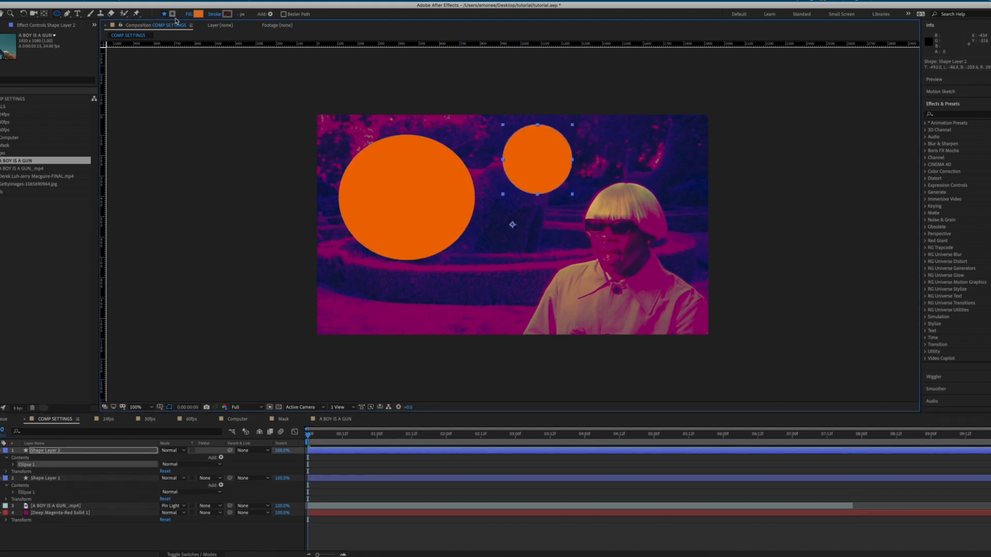
Change the smaller circle's fill color to off-white F7F7F7
left_click(198, 14)
left_click_drag(562, 289, 539, 261)
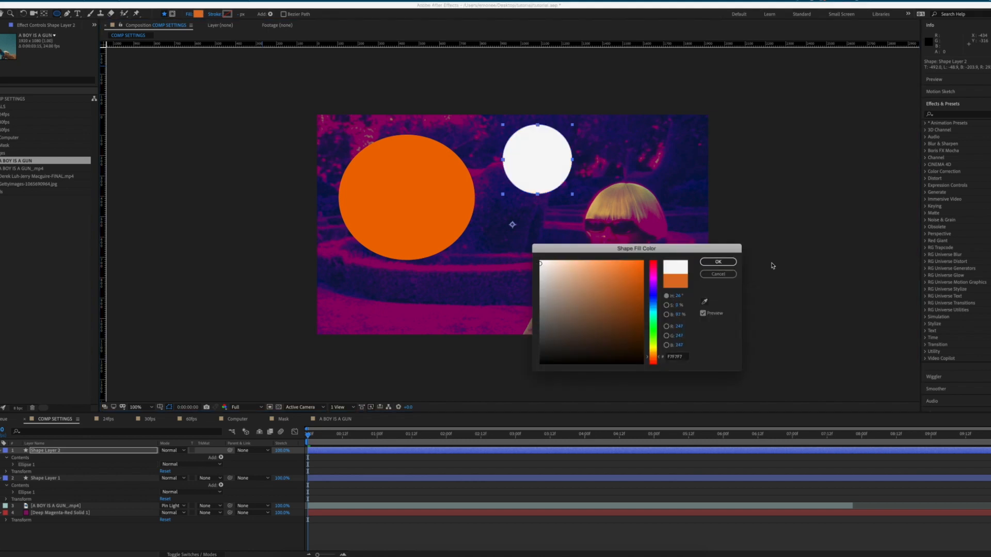
left_click(717, 262)
Move the A BOY IS A GUN_.mp4 layer above both shape layers and play back the blended result
left_click_drag(52, 506, 51, 448)
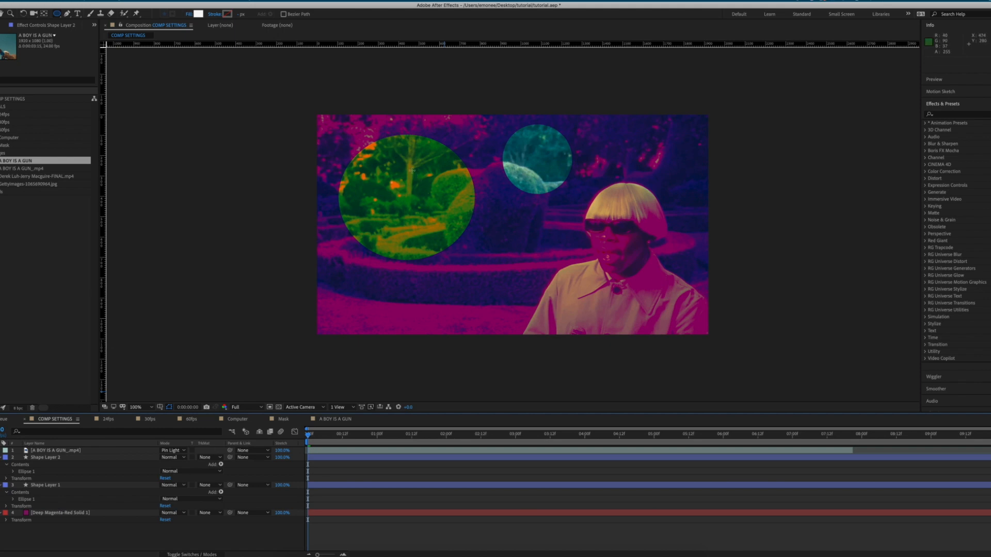
left_click(153, 452)
key("space")
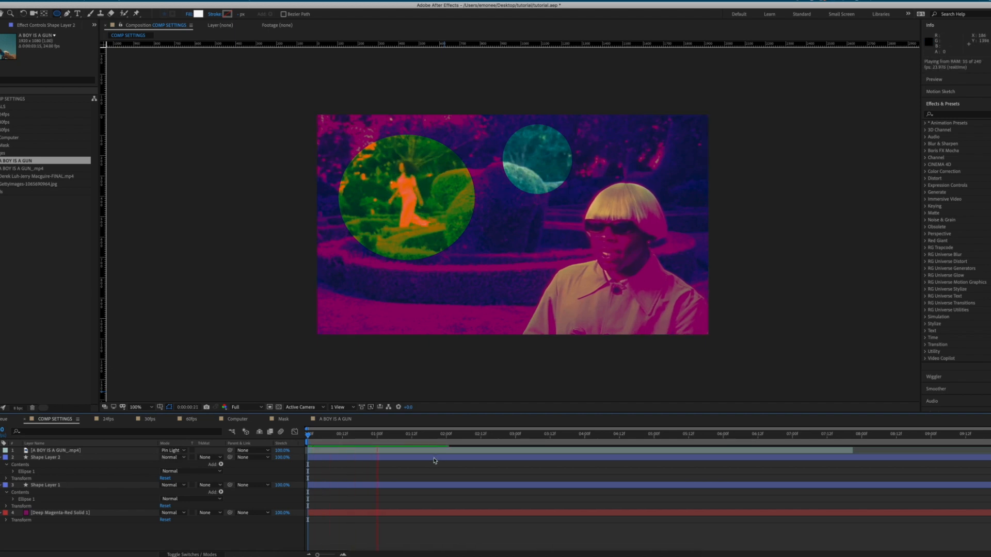
key("space")
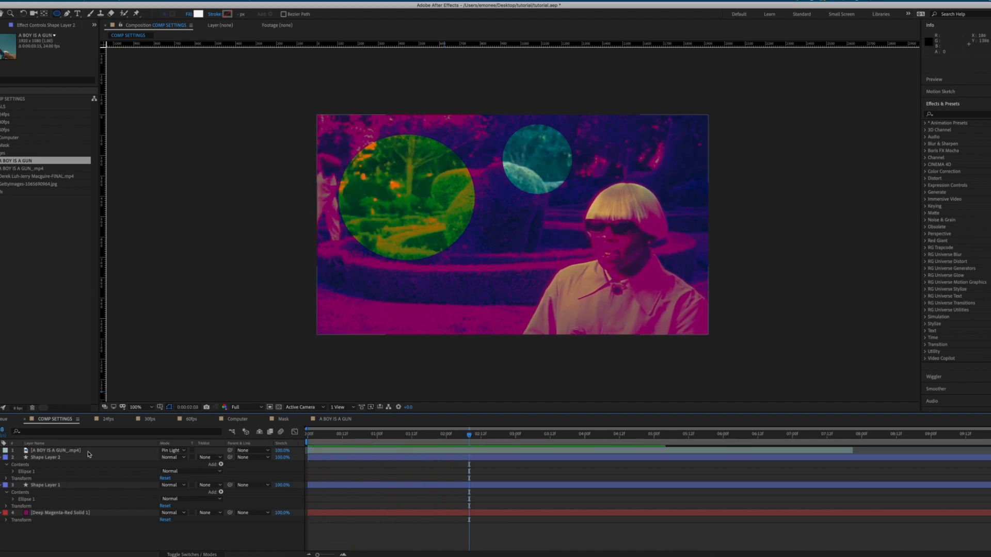
Cycle the A BOY IS A GUN_.mp4 layer's blending mode forward twice from Pin Light
left_click(133, 452)
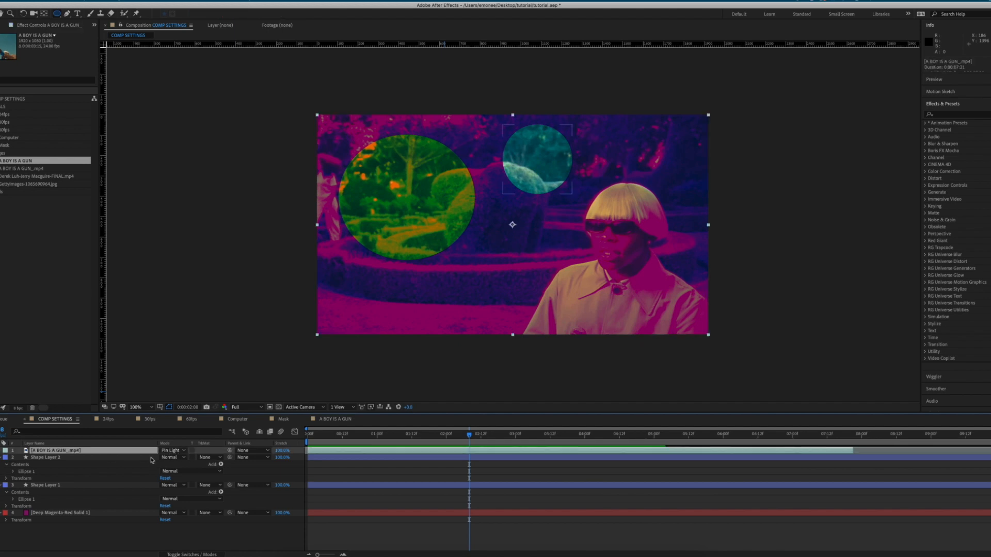
key("shift+equal")
key("shift+equal")
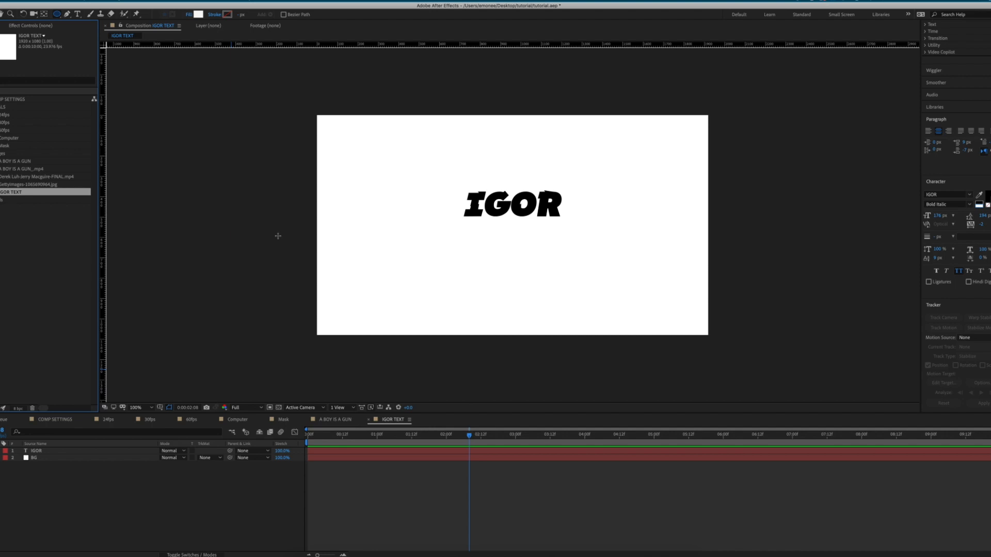
Create a new composition named THE ART OF MOTION with the default 1920 x 1080, 23.976 fps, 10-second settings
left_click(104, 1)
left_click(103, 6)
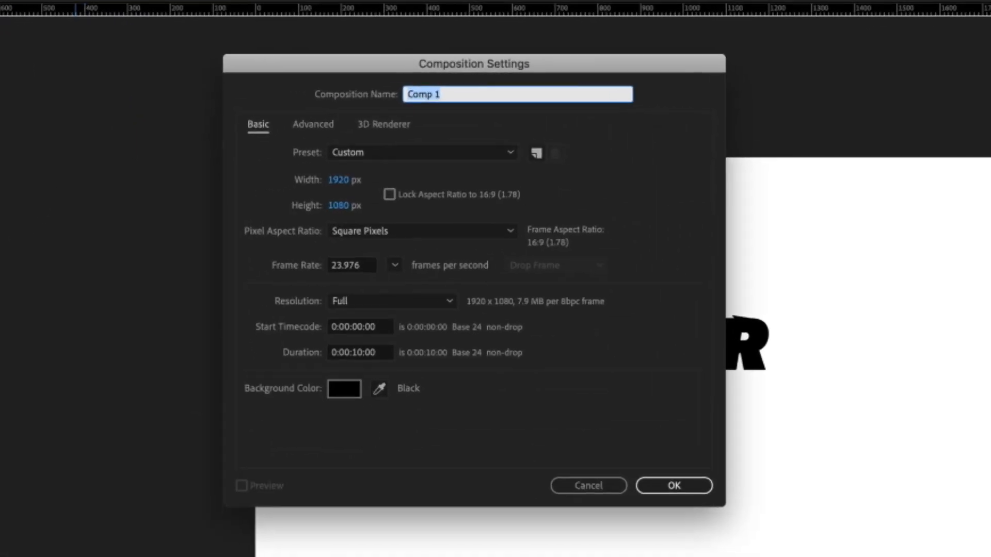
type("THE A")
type("RT OF MOTI")
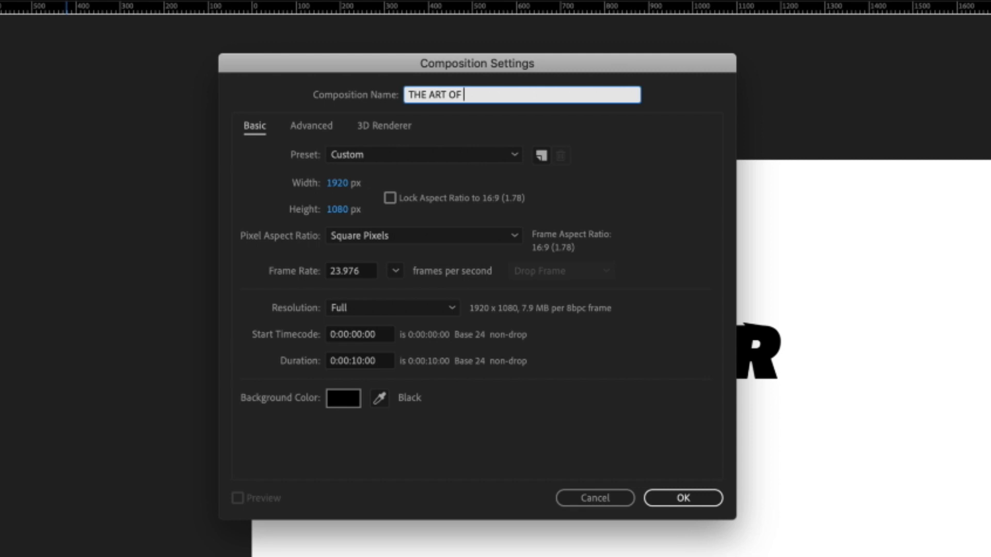
type("ON")
key("Return")
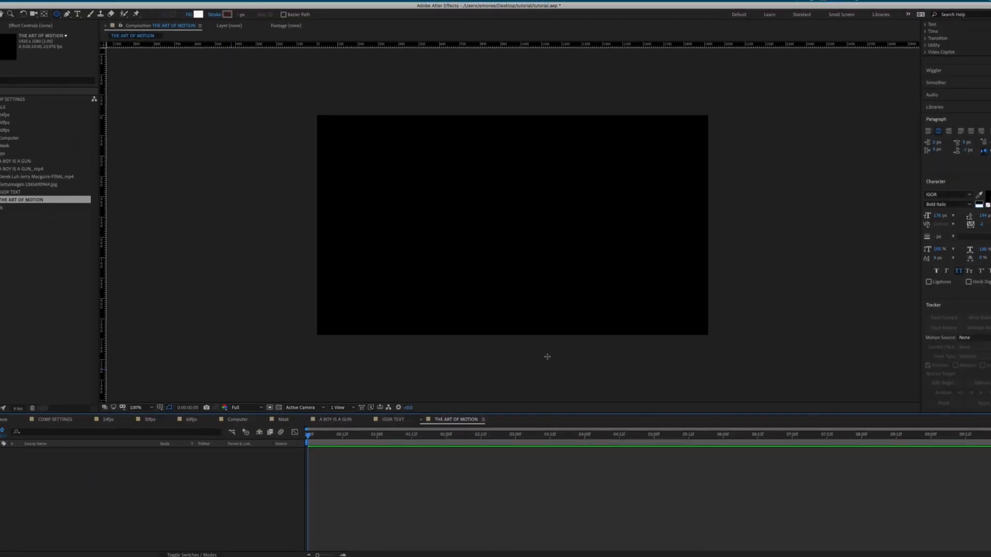
left_click(120, 1)
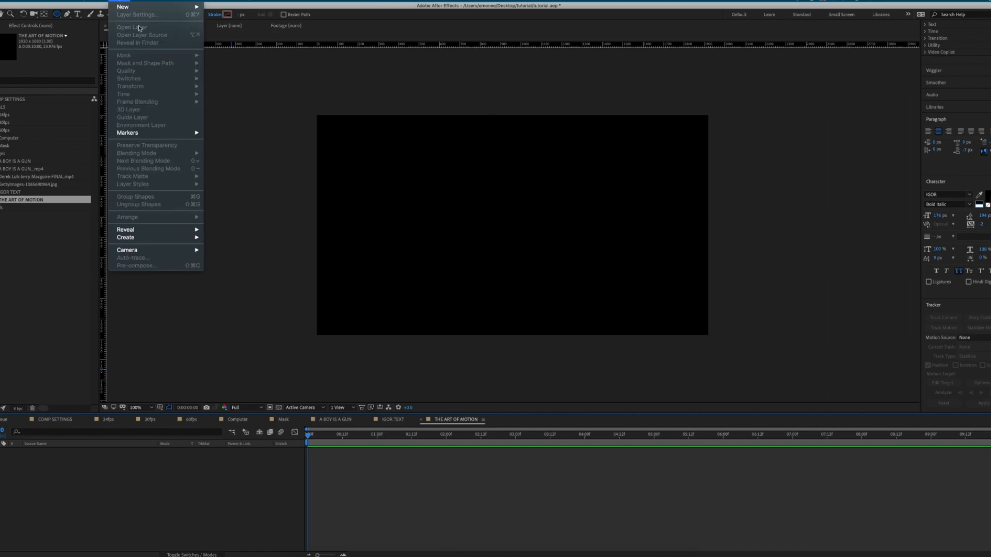
mouse_move(127, 8)
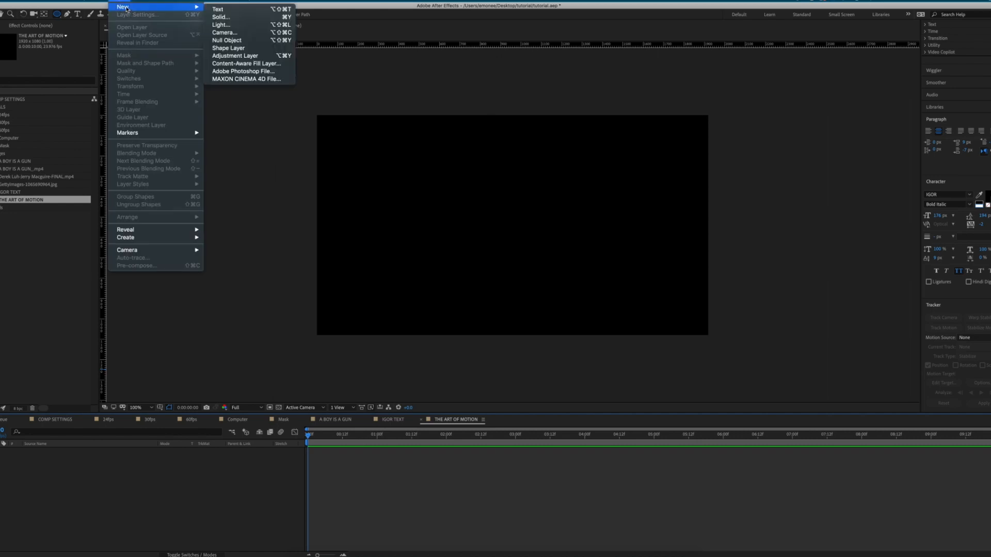
left_click(274, 18)
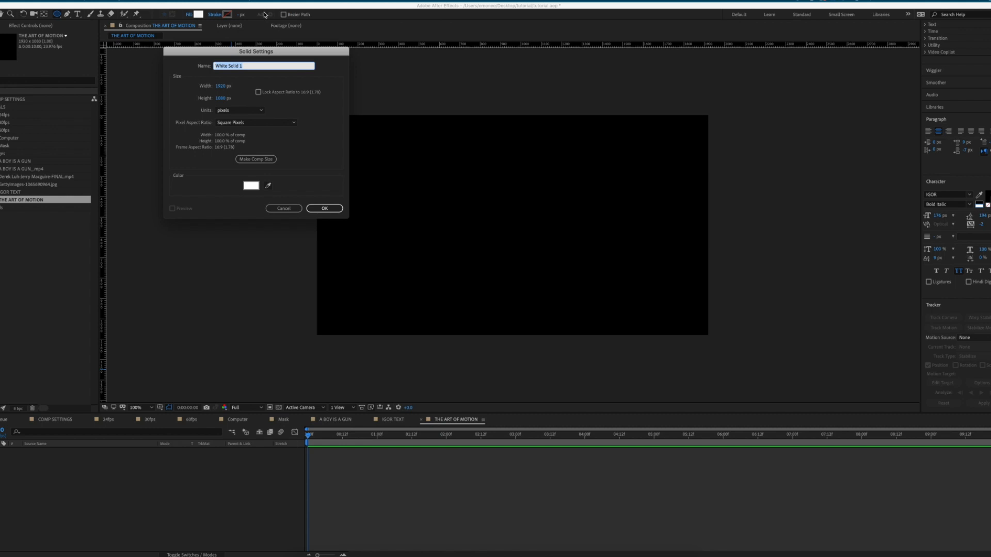
left_click(286, 212)
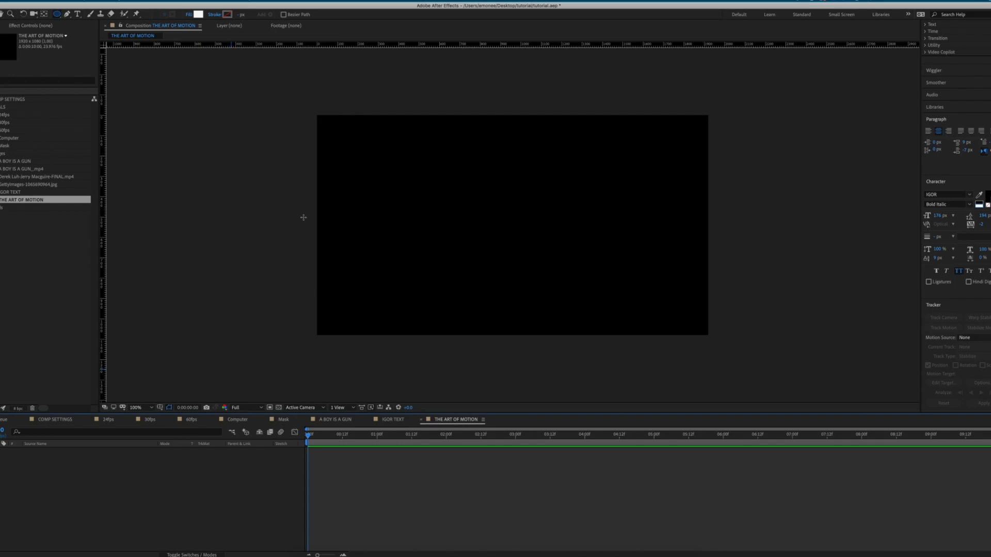
Add a new shape layer and draw a white circle about 390 px wide in the upper-left part of the frame
left_click(121, 6)
mouse_move(124, 7)
left_click(242, 48)
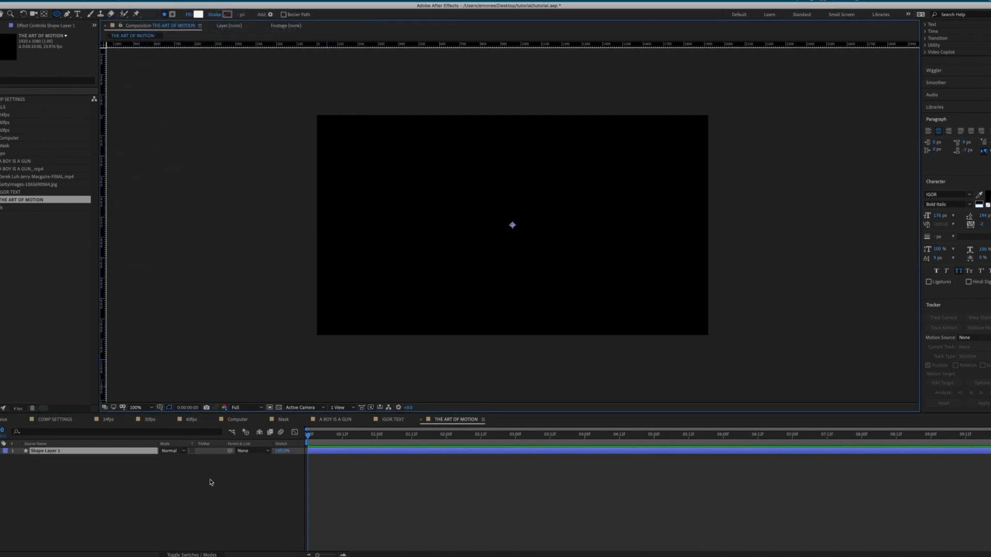
left_click_drag(342, 141, 422, 220)
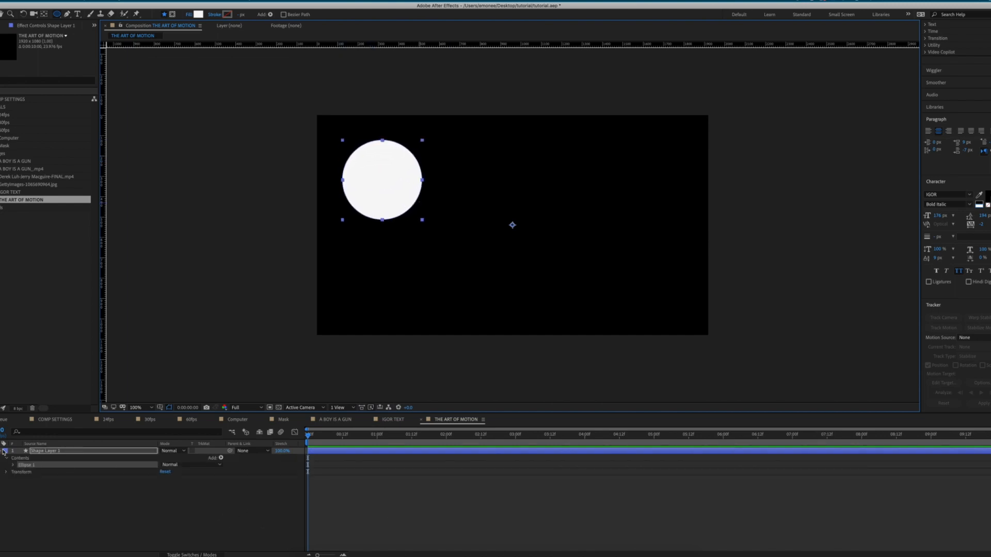
Keyframe the circle layer's position at 0 seconds and at 1 second with X 2225, so it travels horizontally across the frame
left_click(41, 456)
key("p")
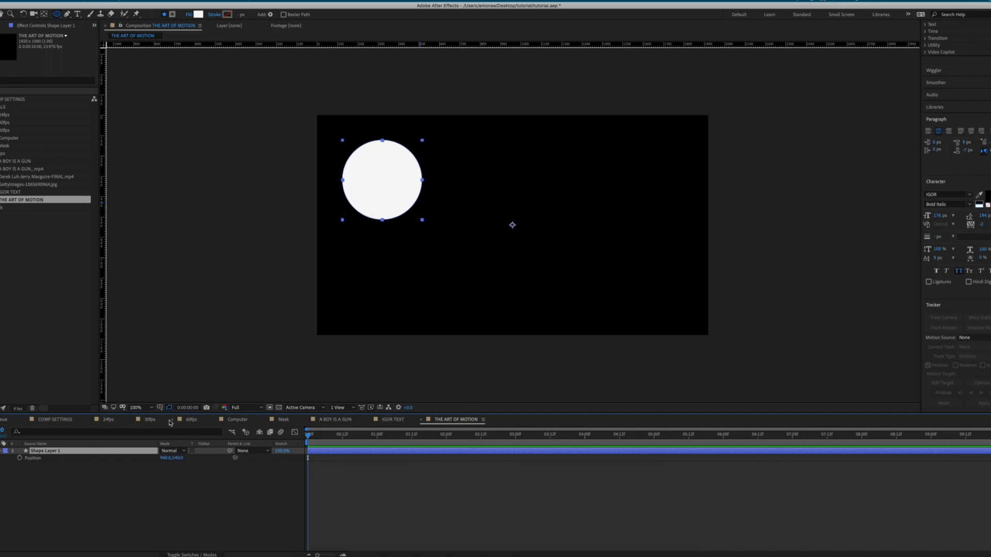
left_click(20, 458)
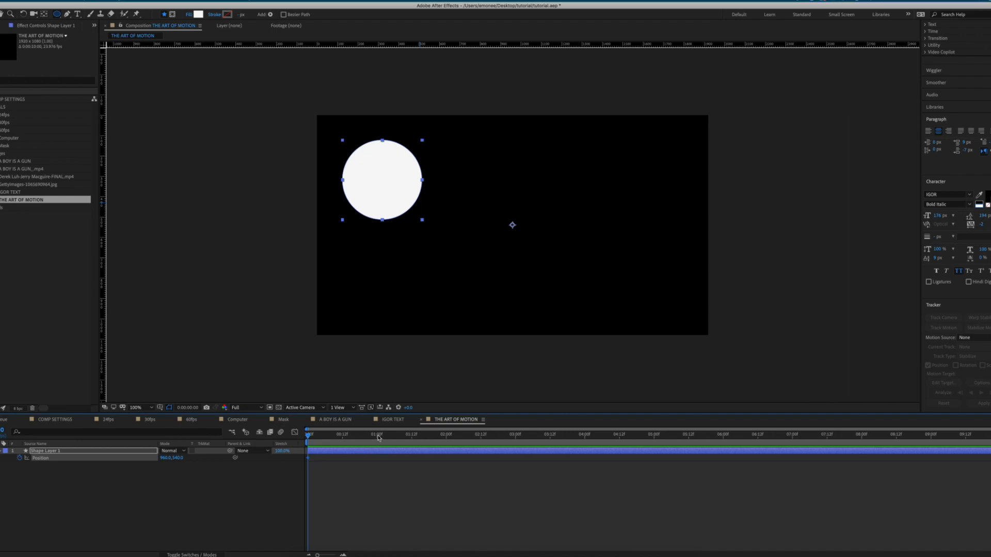
left_click(378, 436)
left_click_drag(164, 458, 384, 464)
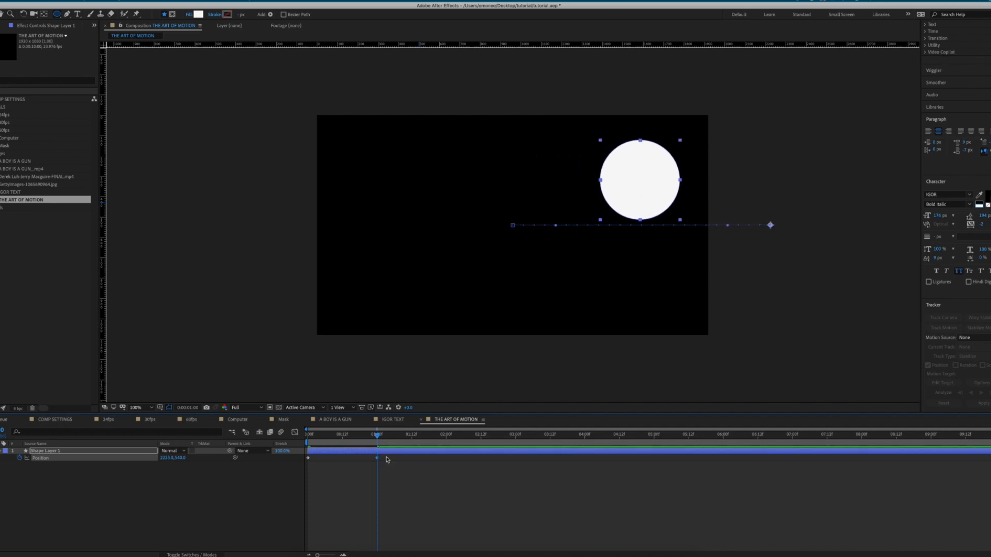
Play back the circle's linear movement from the start of the composition
left_click_drag(339, 436, 308, 435)
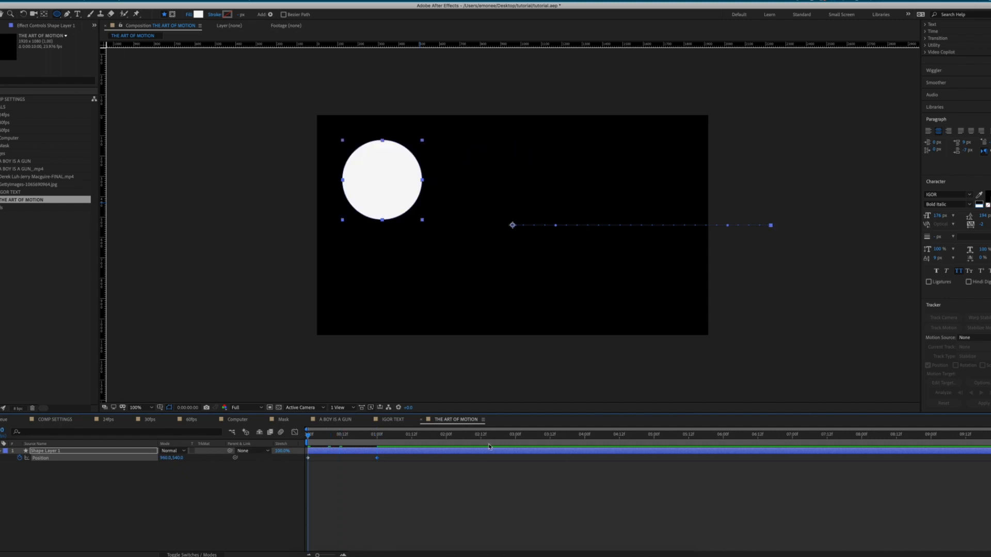
key("space")
key("space")
key("space")
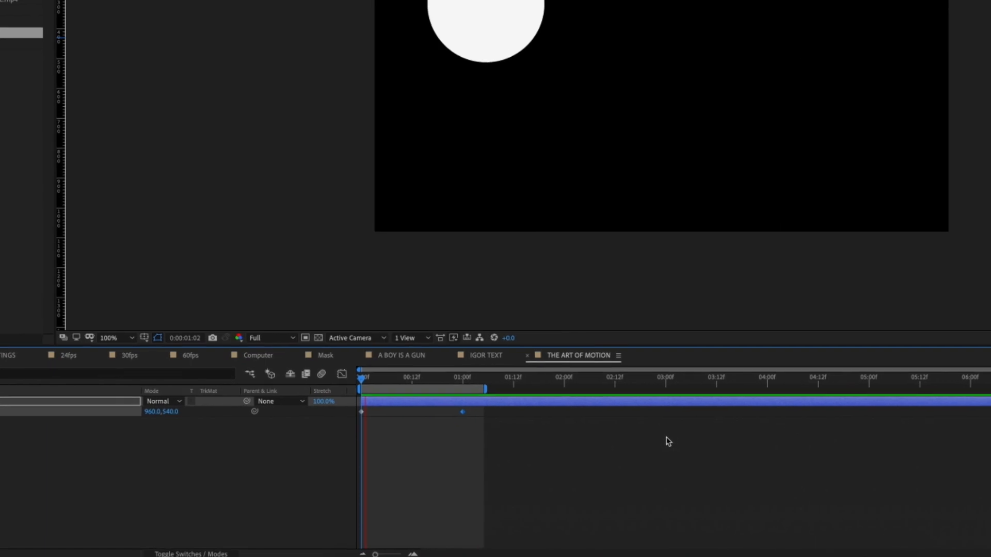
key("space")
Examine the position curve in the Graph Editor at the 0-second and 1-second keyframes, play it back, and return to the layer bar view
left_click(375, 335)
left_click(443, 554)
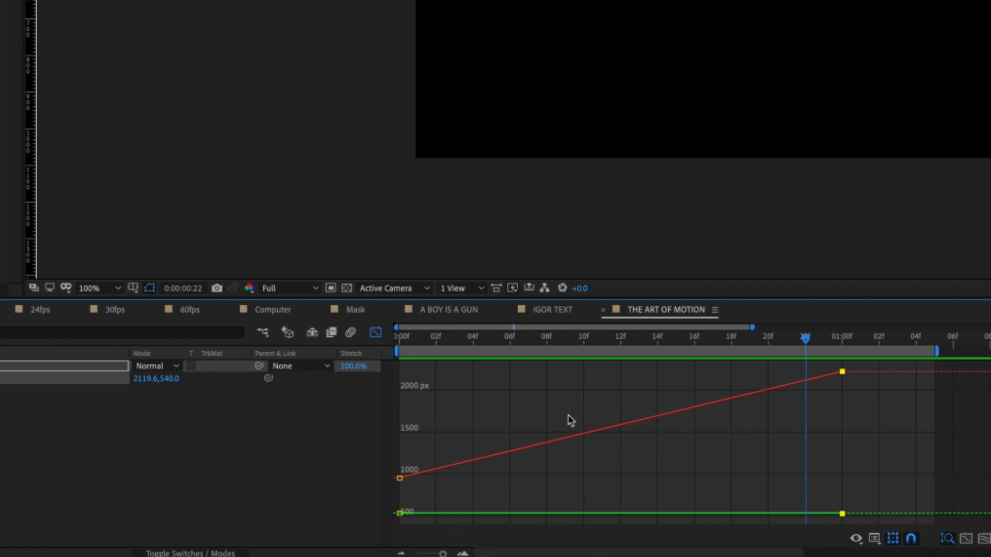
left_click(400, 339)
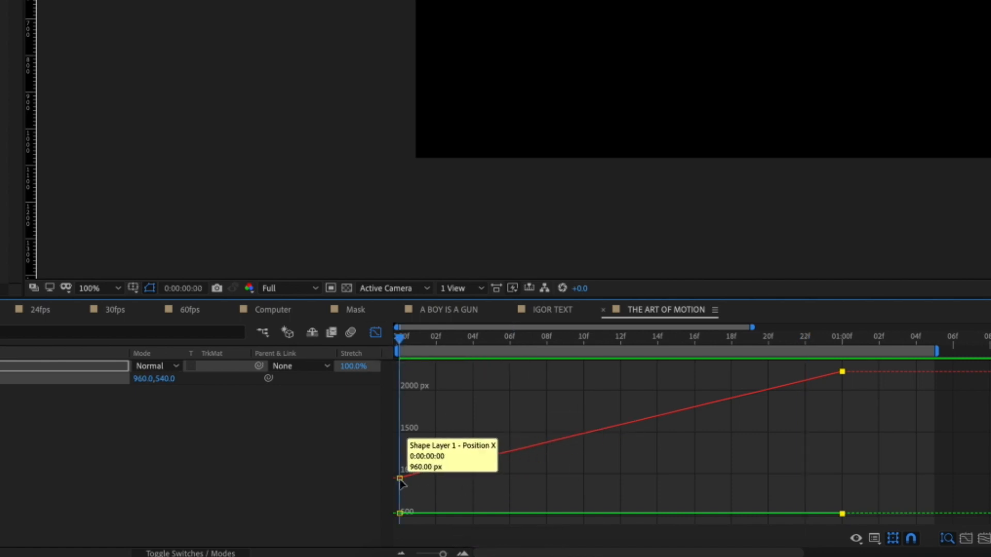
mouse_move(398, 482)
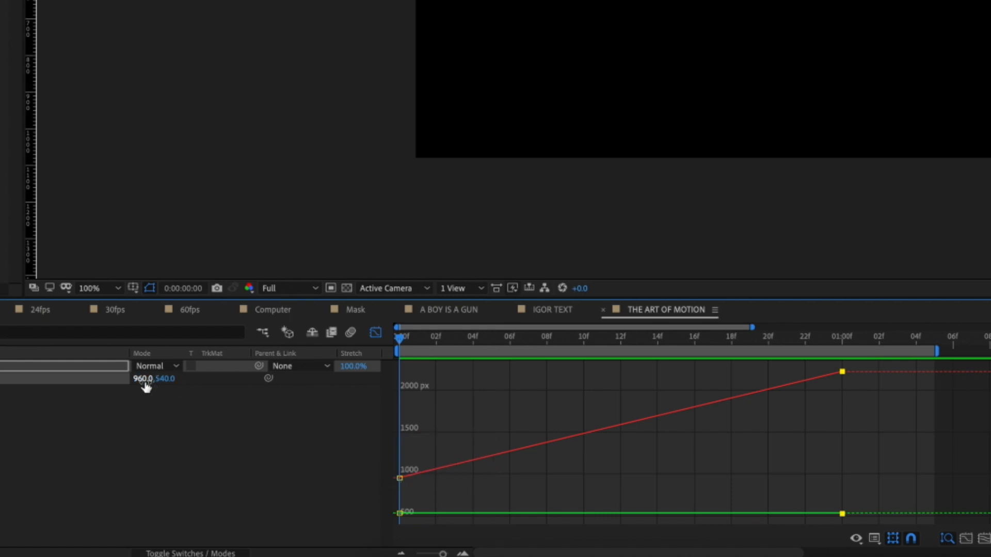
left_click(841, 340)
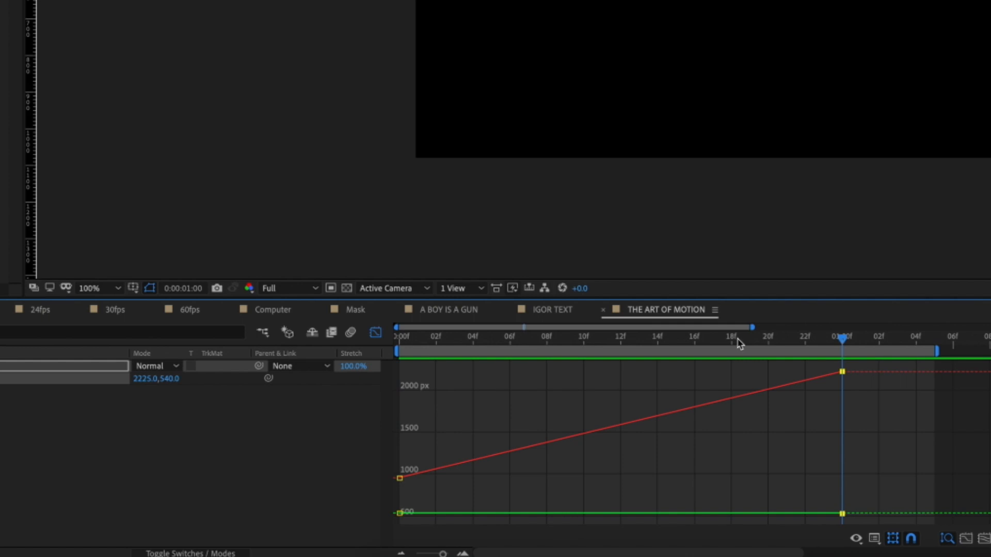
mouse_move(840, 377)
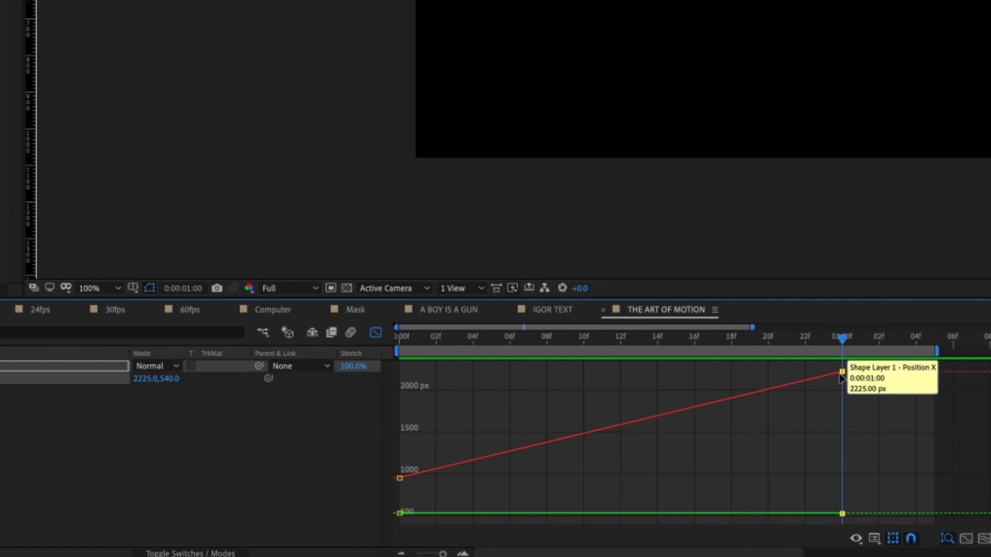
key("Home")
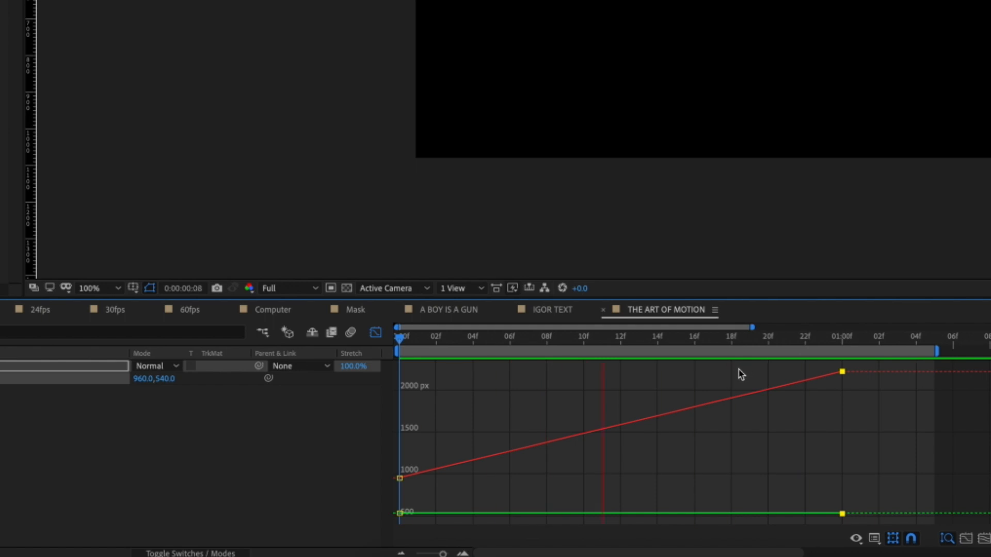
left_click(375, 335)
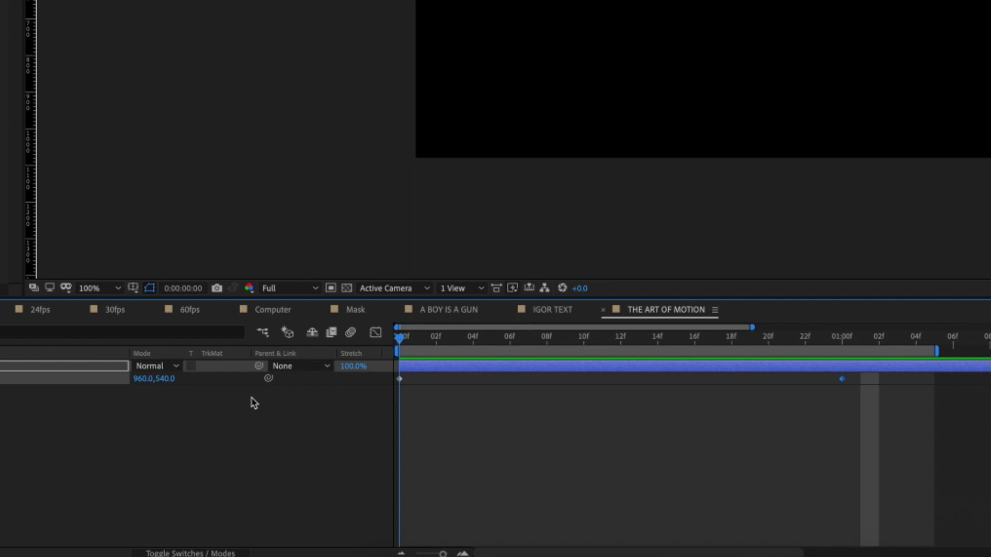
Duplicate the animated circle layer and reveal the copy's position keyframes
left_click(433, 380)
key("ctrl+d")
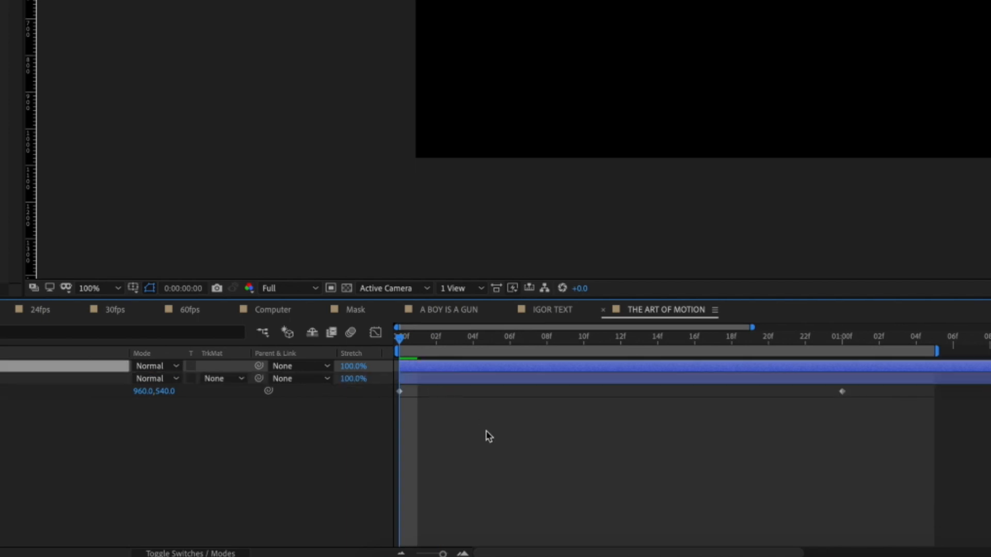
key("p")
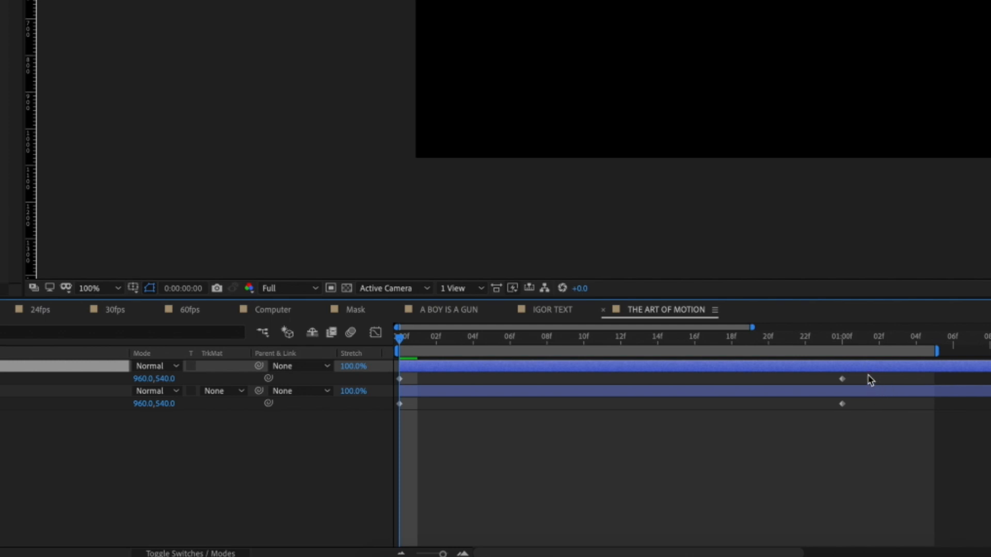
Apply Easy Ease to both position keyframes of the duplicated circle layer
left_click_drag(872, 378, 380, 385)
left_click_drag(887, 376, 368, 388)
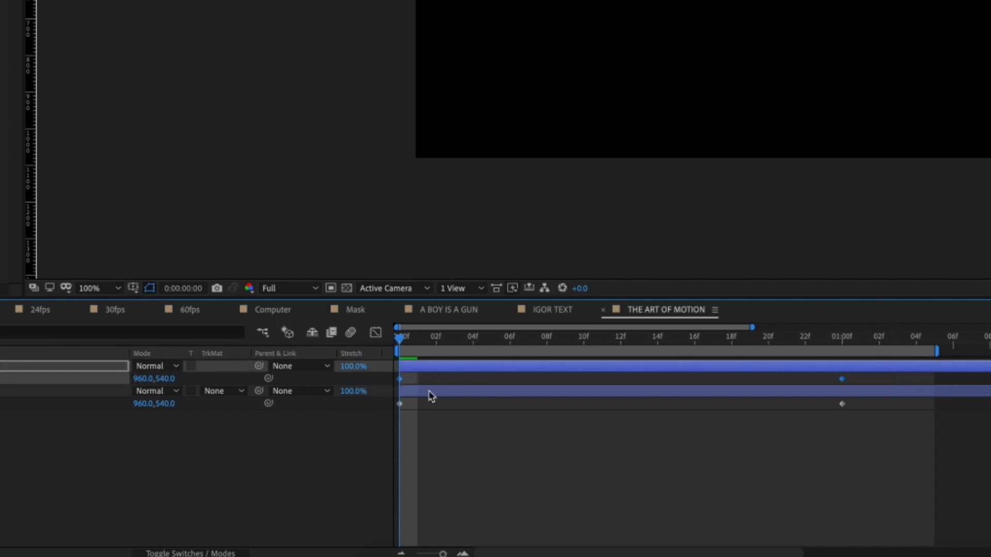
right_click(400, 380)
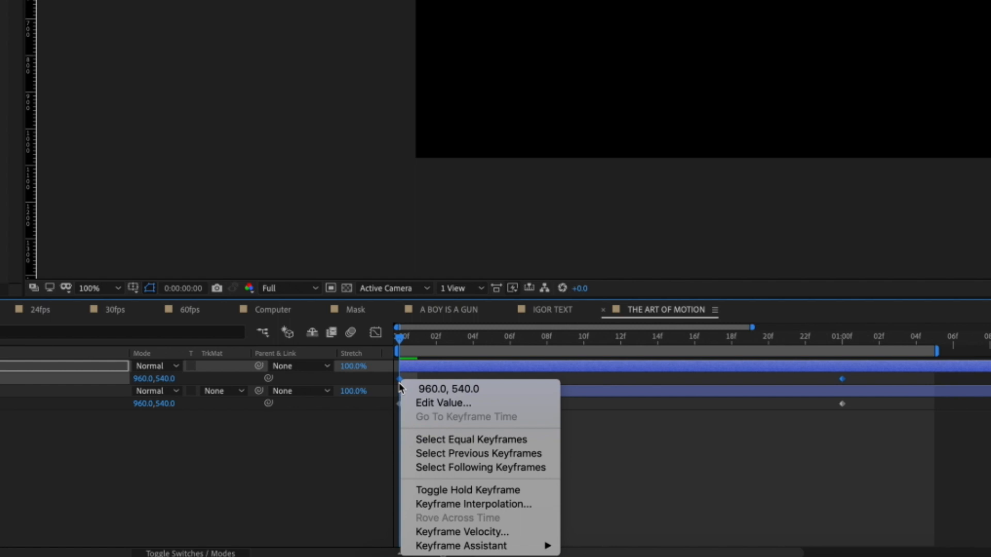
mouse_move(467, 547)
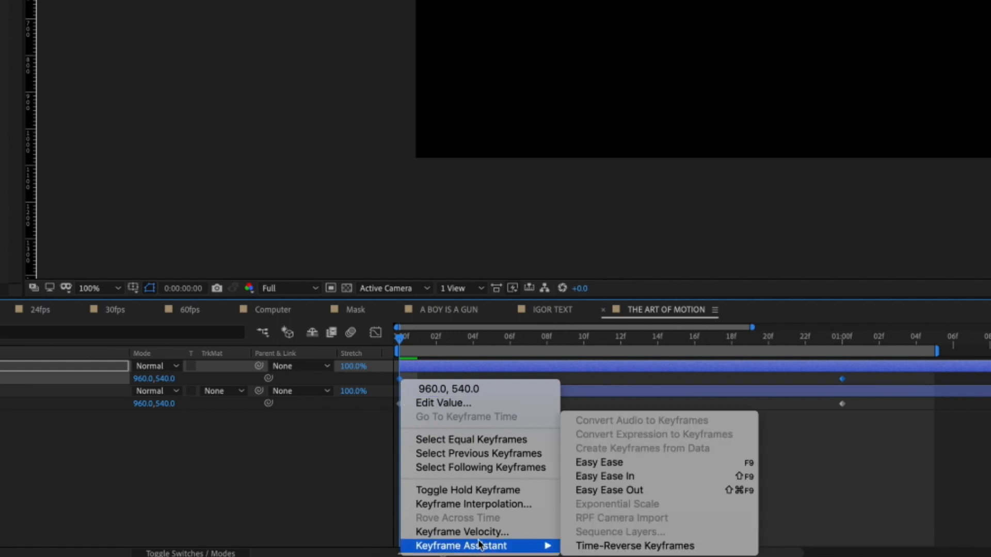
left_click(619, 464)
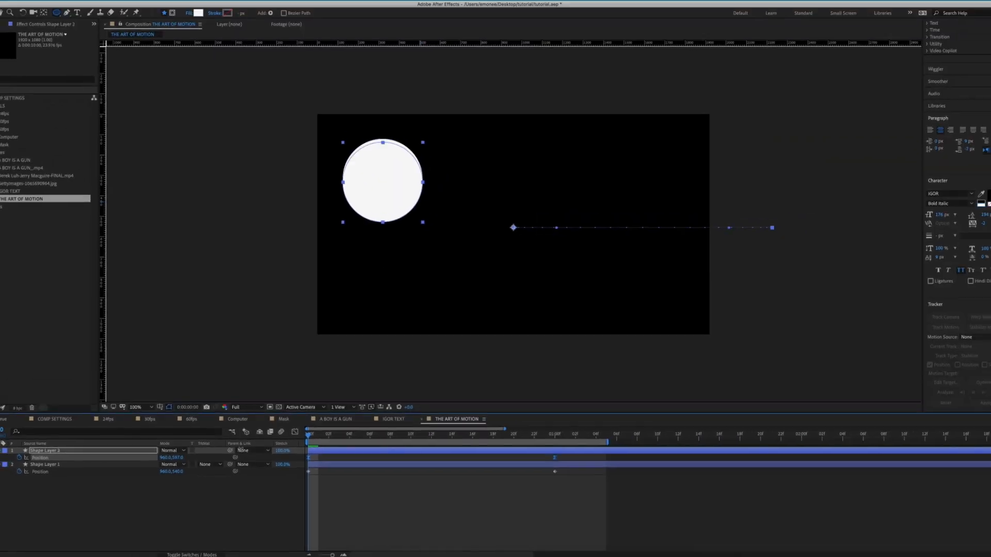
Move the duplicated circle's position keyframes straight down to Y 996, placing it below the original, and clear the selection
left_click_drag(240, 448, 401, 419)
left_click(518, 504)
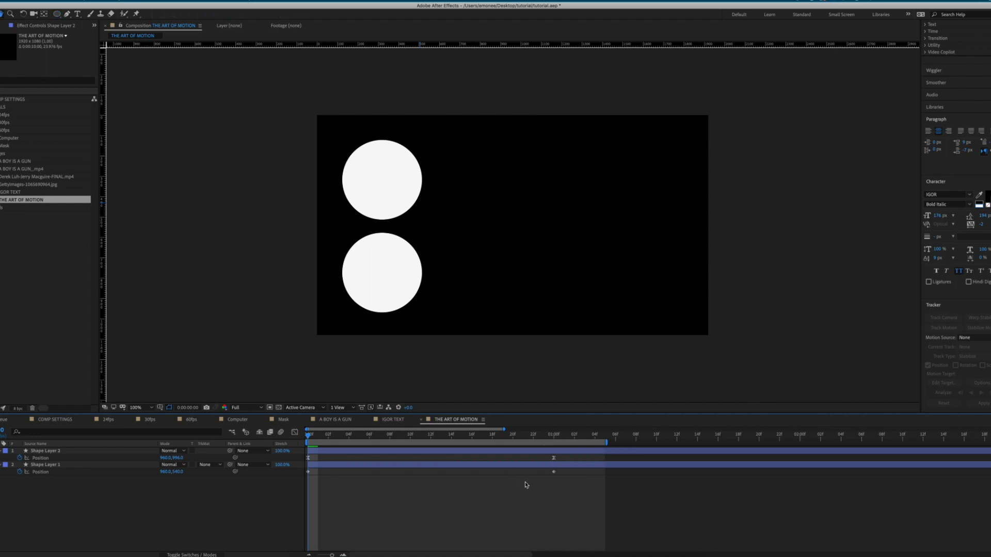
Play back both circles together and compare the position curves of Shape Layer 1 and its duplicate in the Graph Editor
key("space")
key("q")
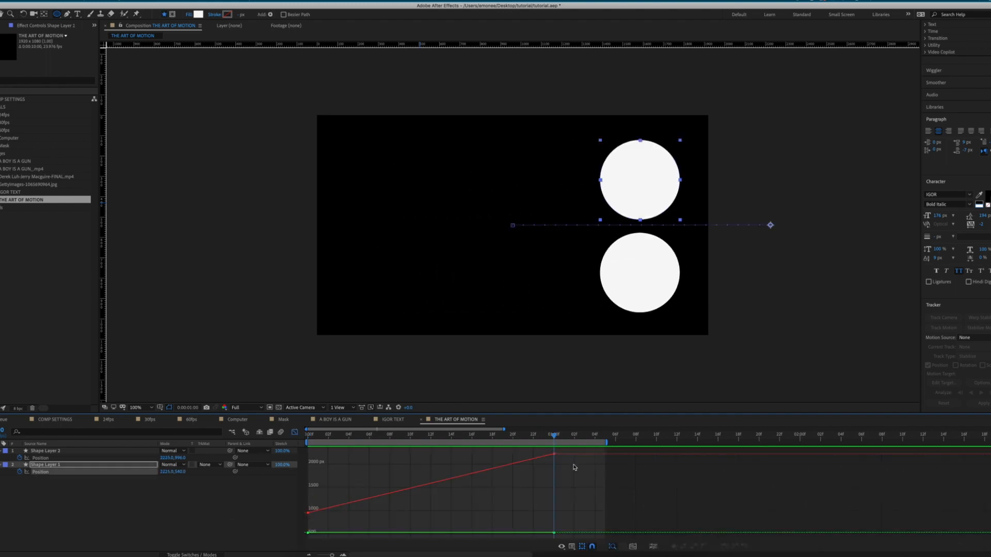
left_click(90, 456)
key("Home")
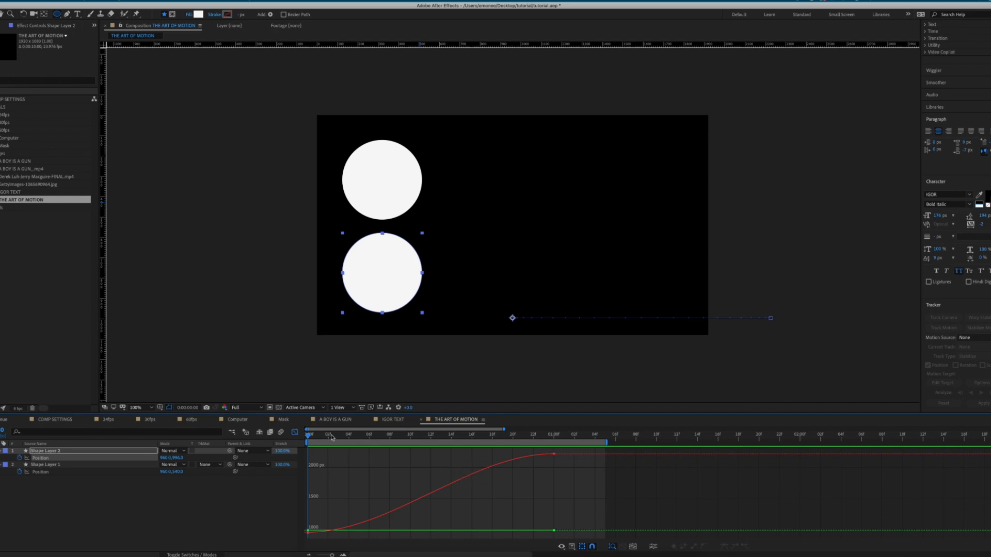
key("space")
key("space")
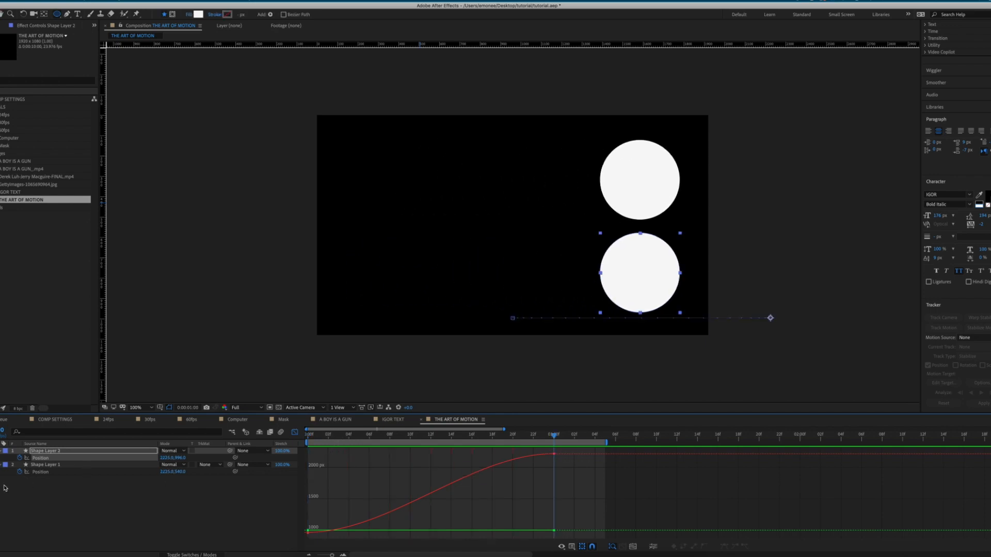
Hide the original upper circle layer and preview the eased lower circle's motion on its own
left_click(1, 465)
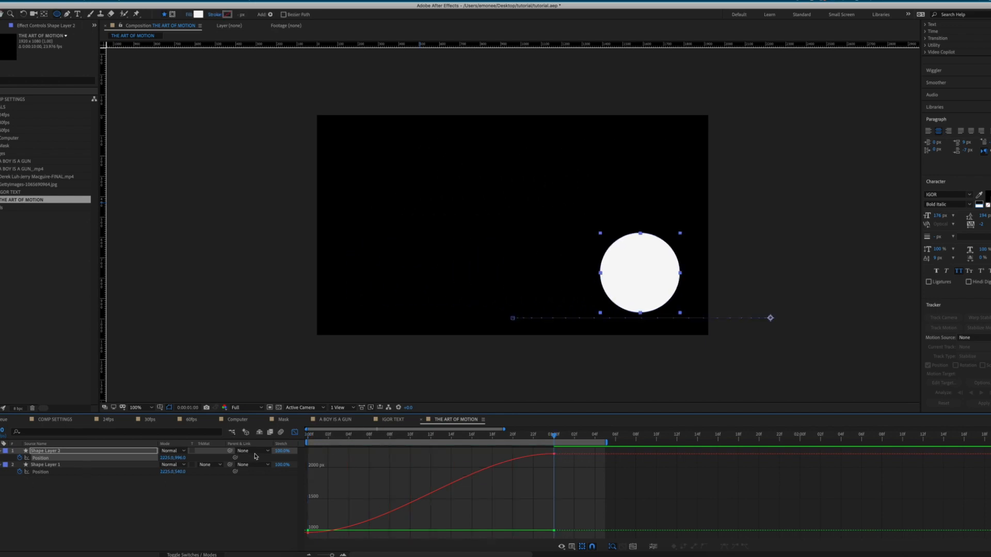
key("space")
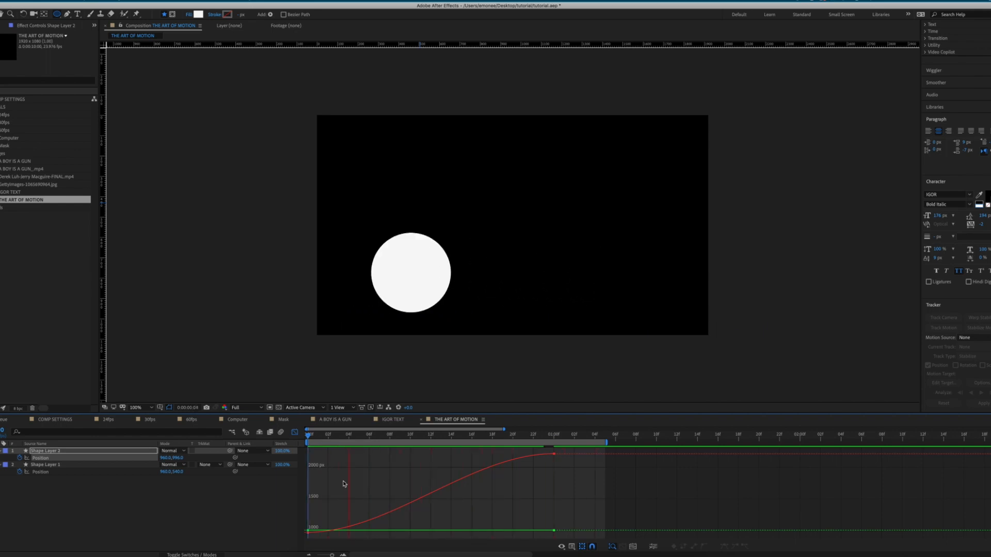
key("space")
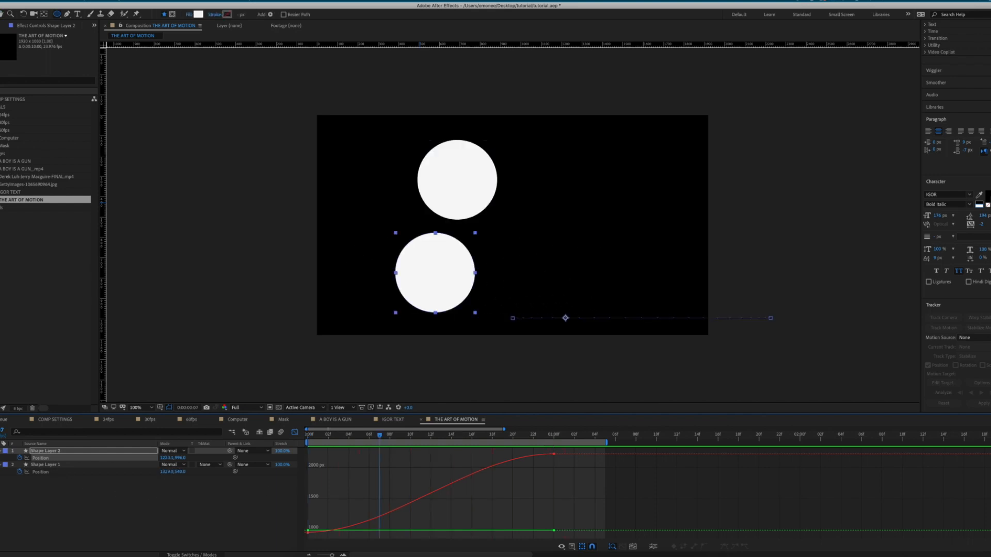
key("space")
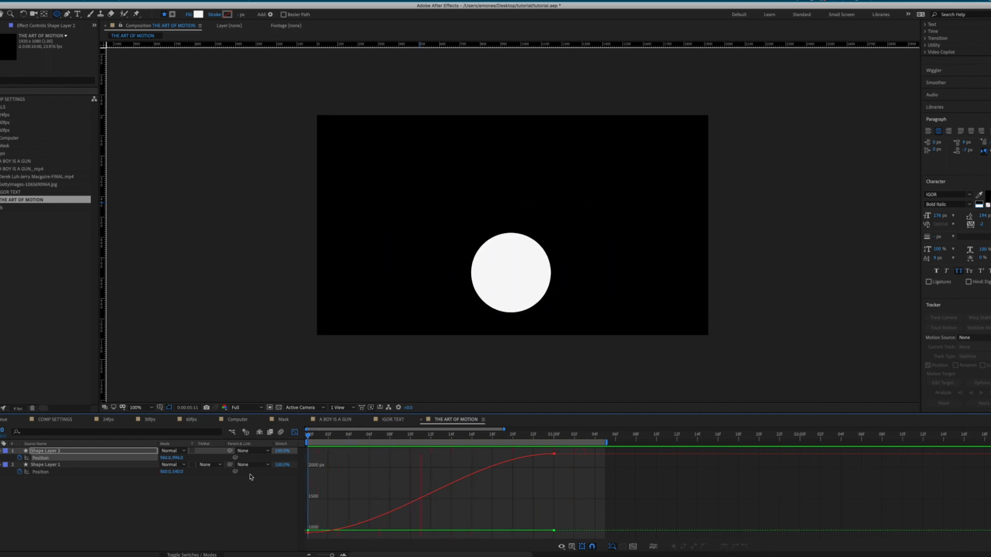
key("space")
Return to the layer bar view, select both position keyframes of the lower circle, and show the Keyframe Assistant options
left_click(295, 433)
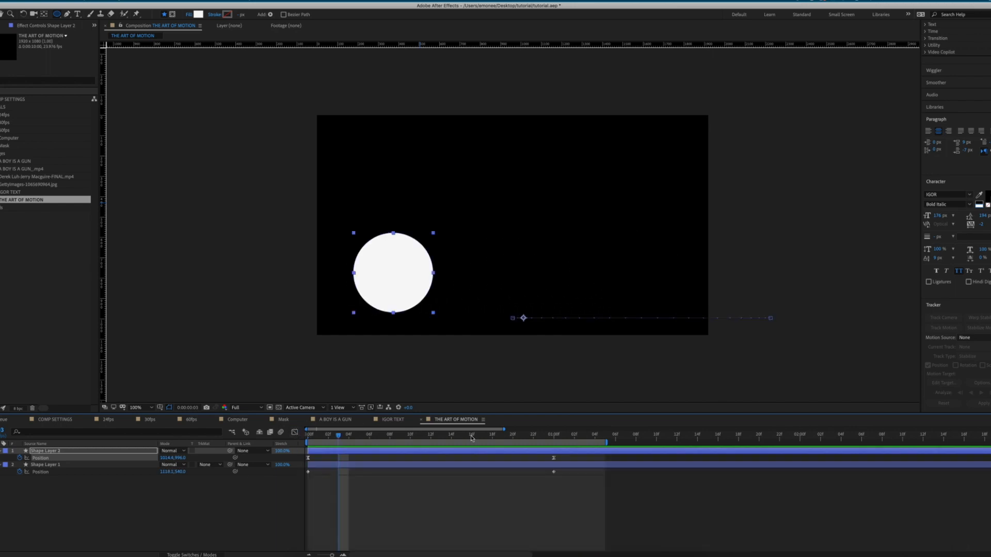
left_click_drag(573, 454, 304, 469)
right_click(308, 458)
mouse_move(379, 551)
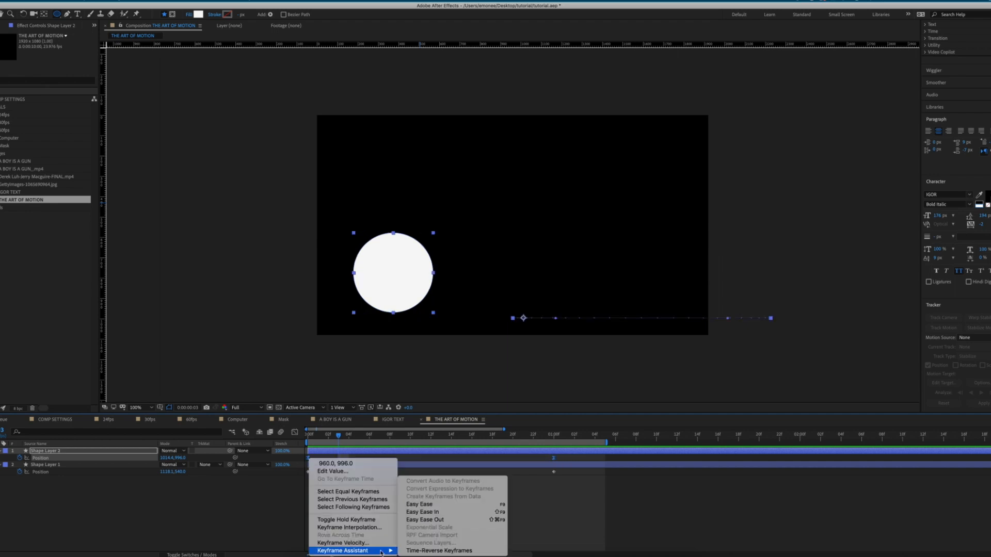